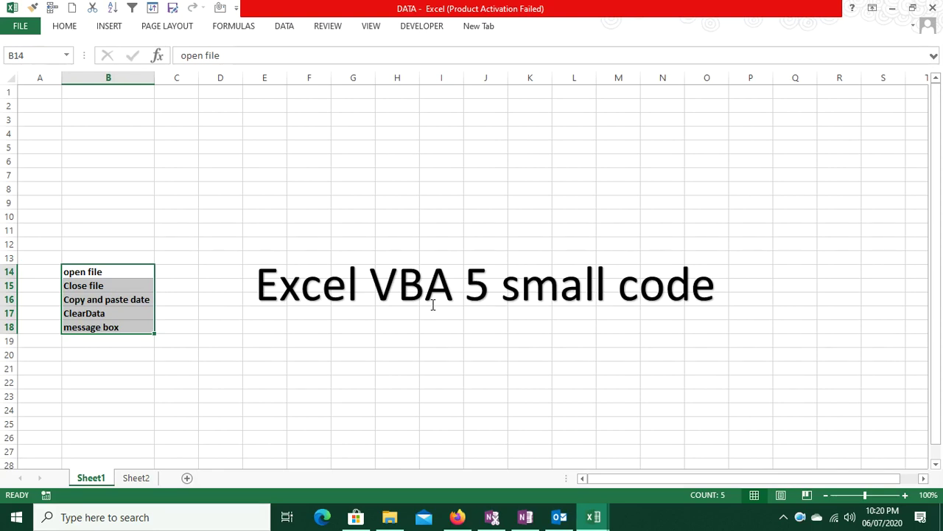
Move the 'Excel VBA 5 small code' title box up and left, above the column B list.
key(ctrl+q)
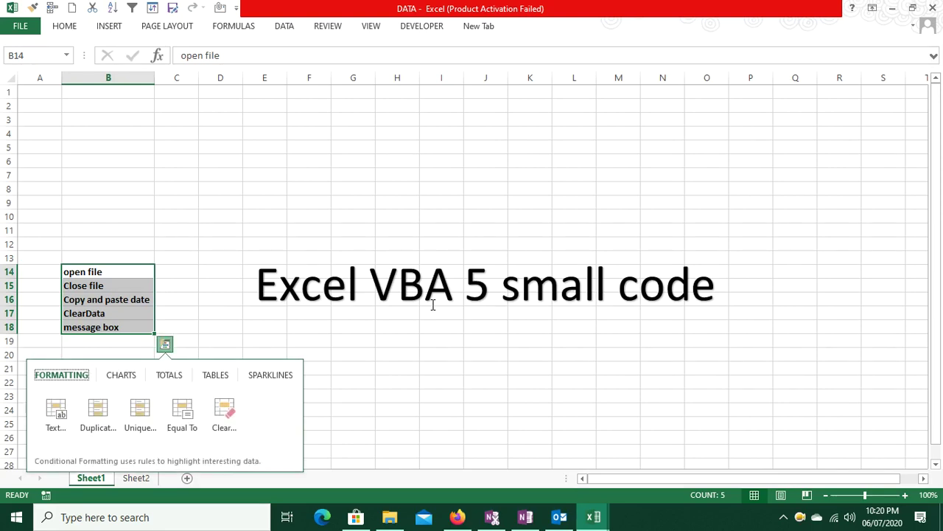
click(441, 131)
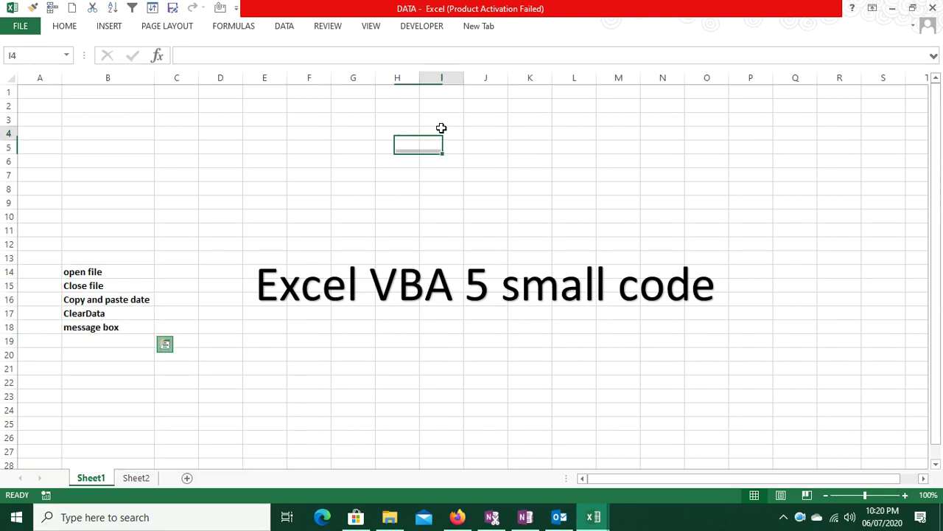
click(384, 275)
drag(381, 251, 362, 207)
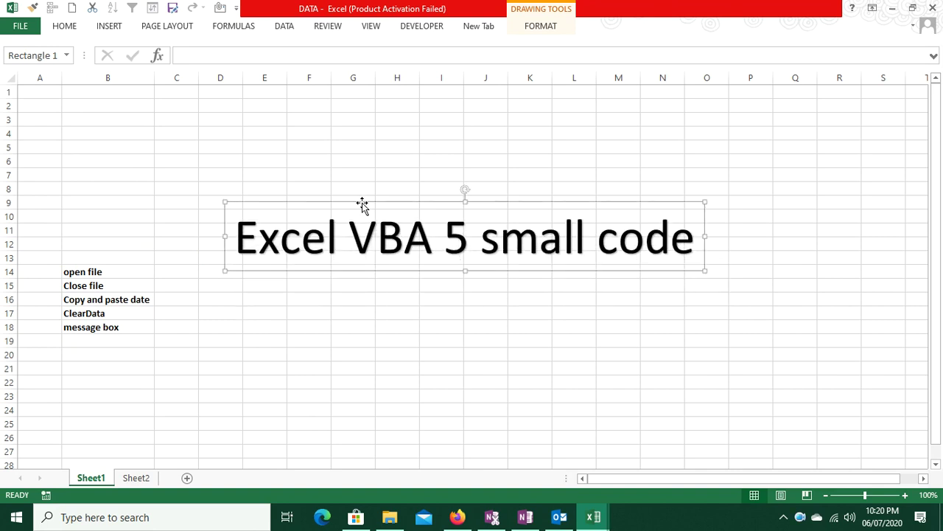
click(403, 310)
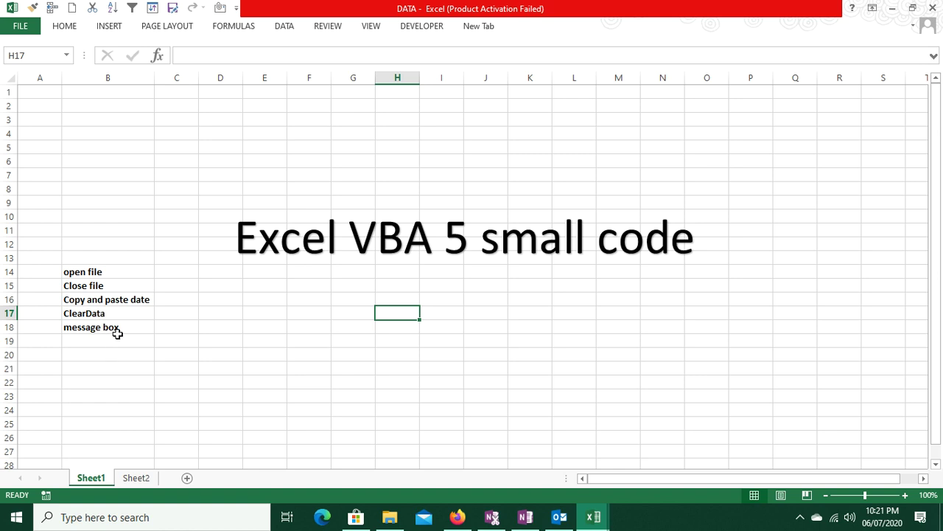
Fix the typo in B16 so it reads 'Copy and paste data' instead of 'date'.
click(109, 272)
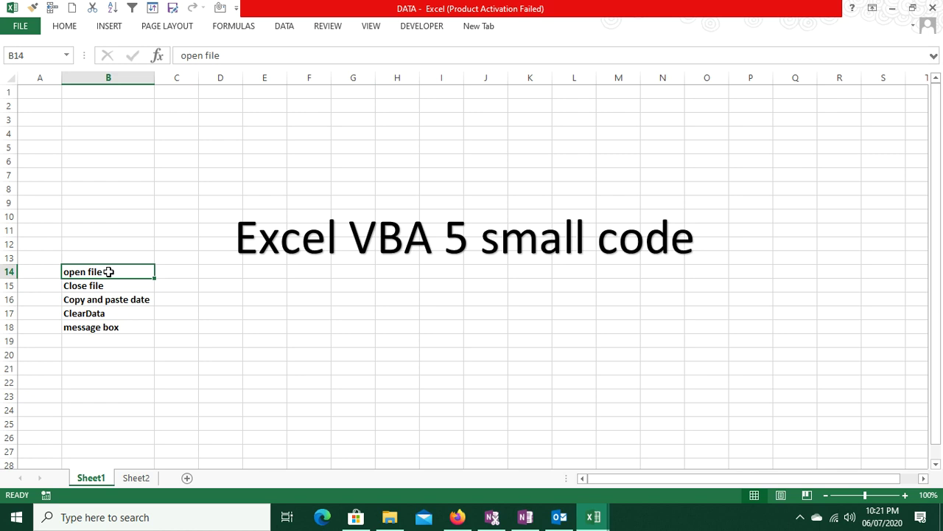
click(105, 287)
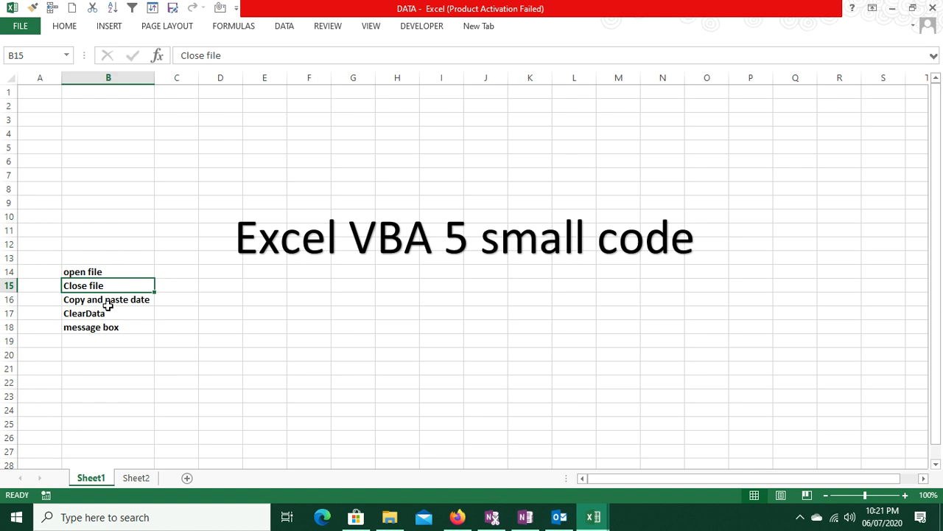
click(109, 301)
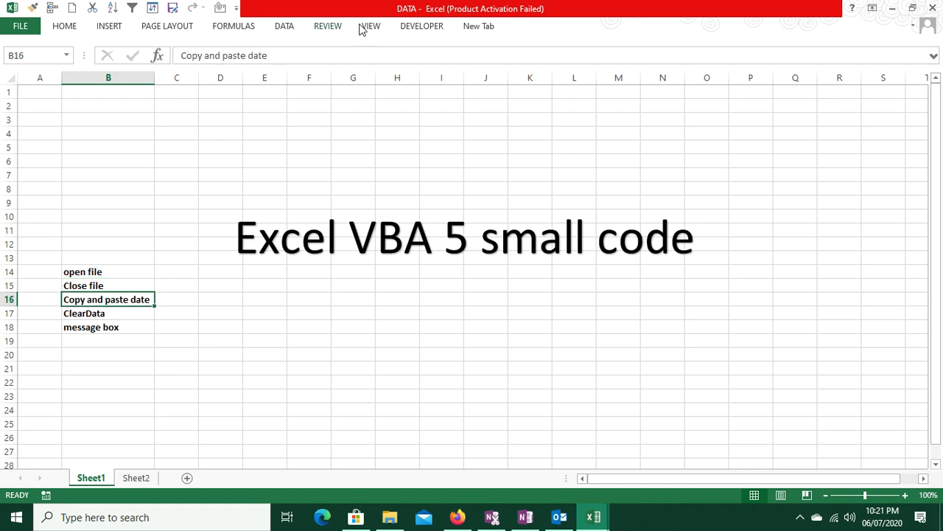
click(299, 57)
key(BackSpace)
text(a)
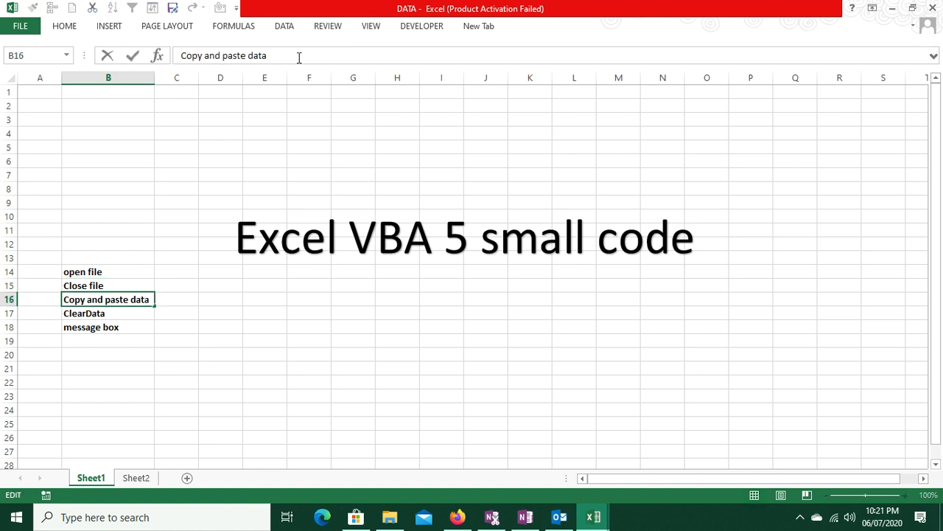
key(Return)
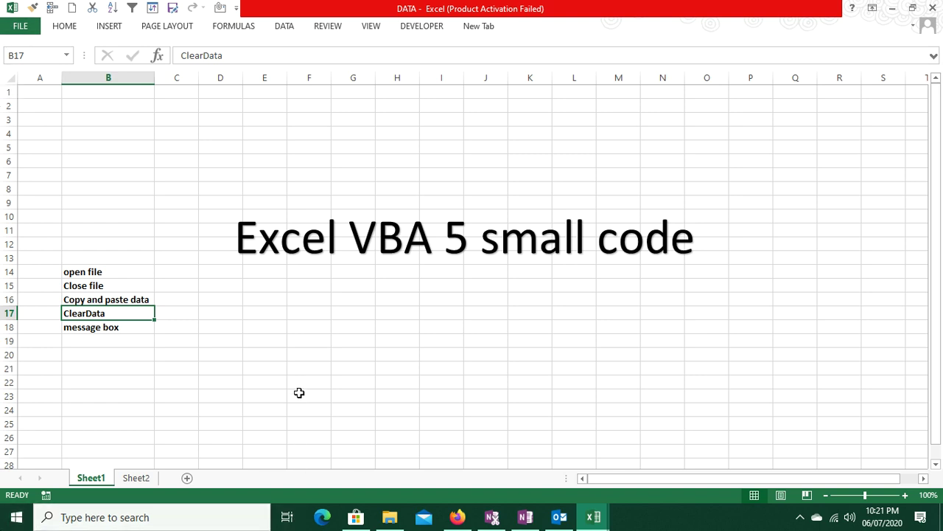
click(111, 325)
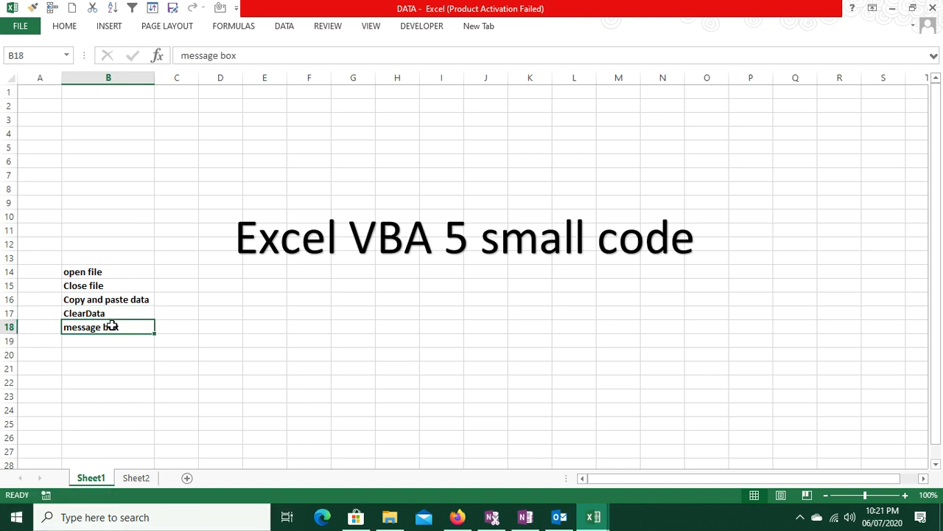
drag(84, 271, 97, 326)
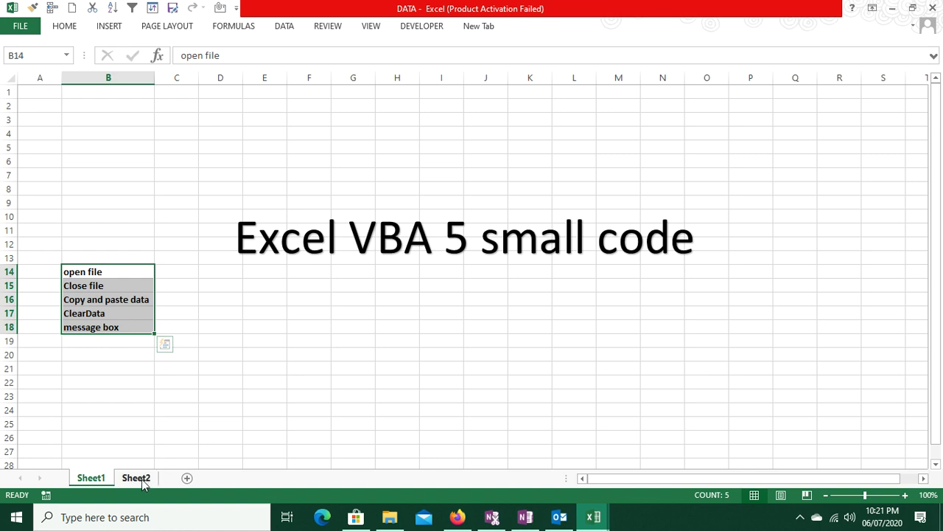
click(96, 277)
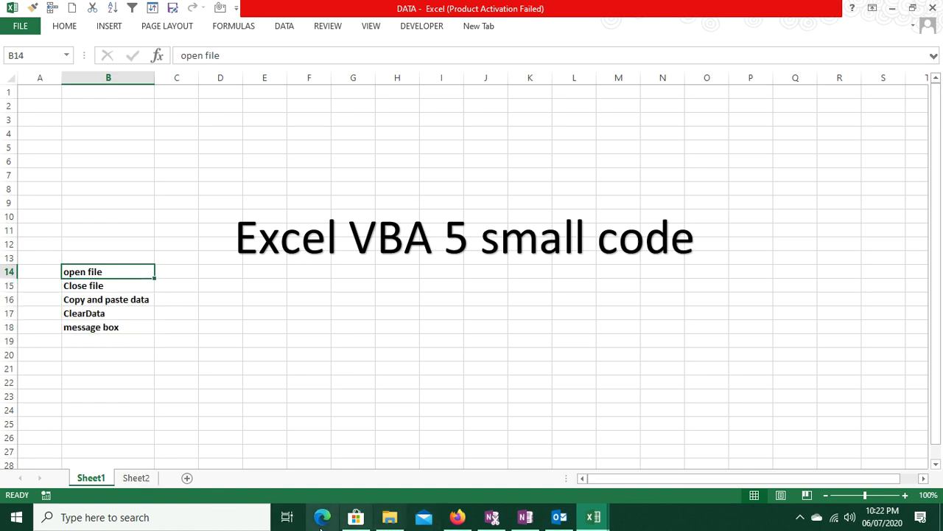
click(390, 517)
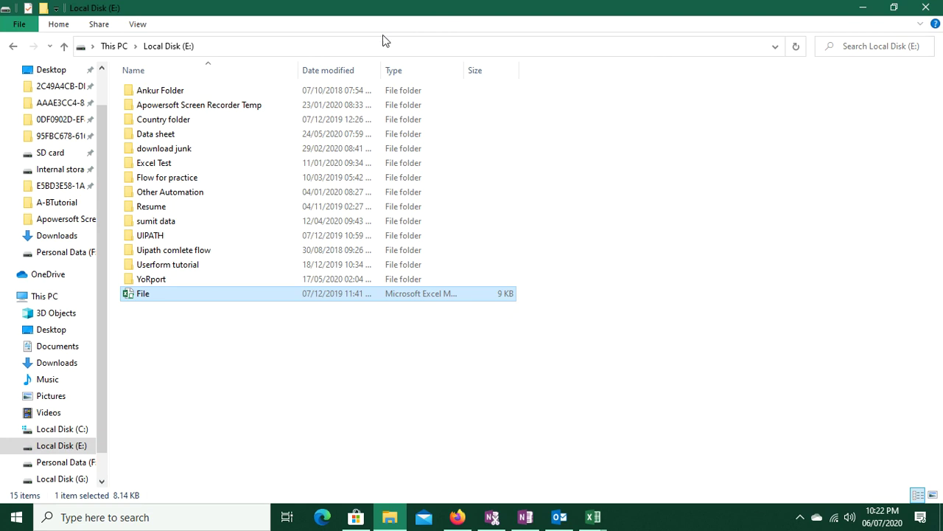
click(377, 44)
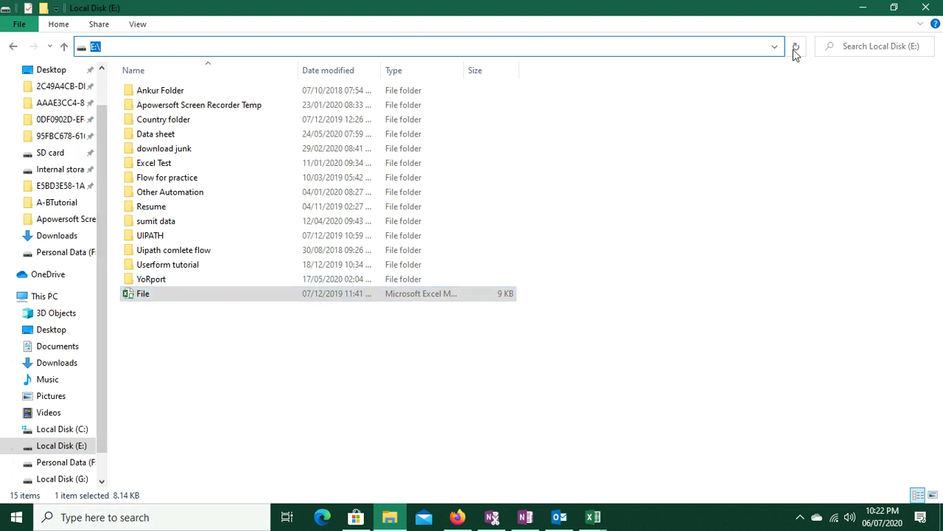
click(863, 7)
click(480, 368)
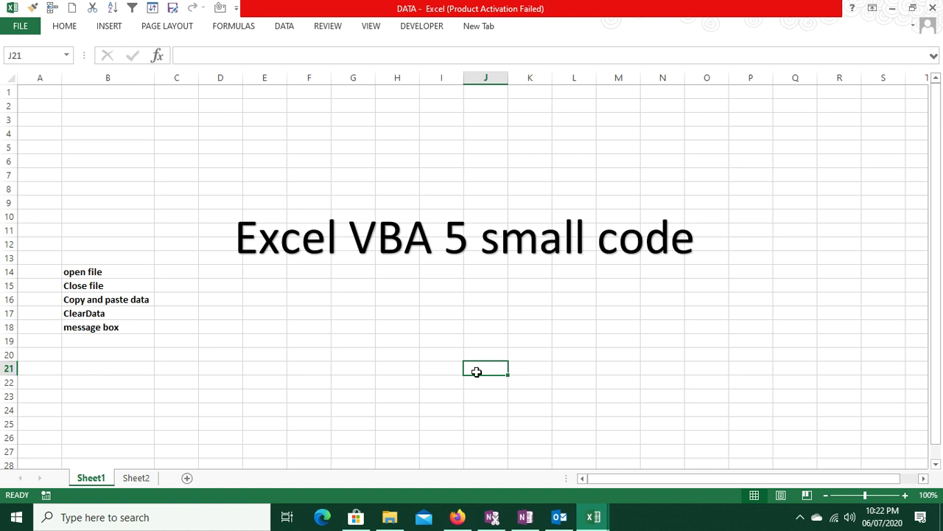
Open the VBA editor beside the workbook and insert a new Module1 into DATA.xlsx.
click(134, 479)
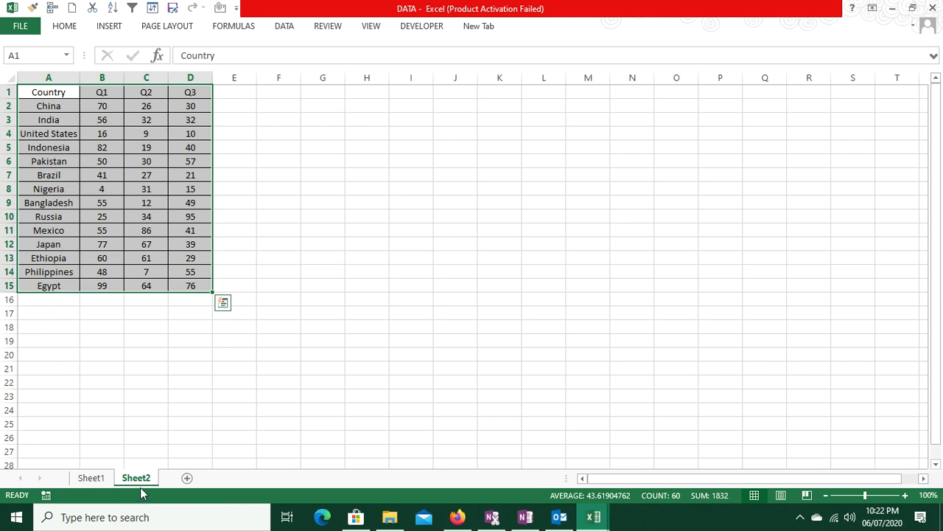
key(alt+F11)
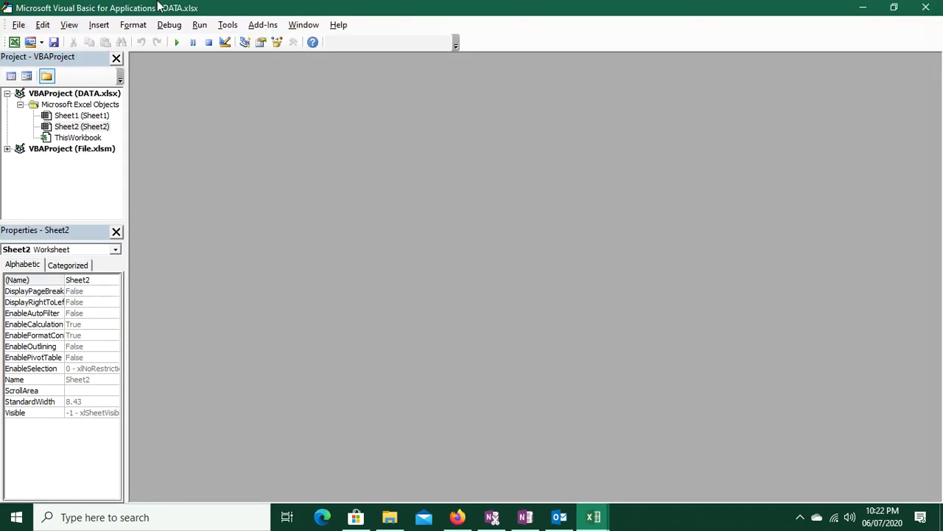
mouse_move(189, 7)
mouse_down()
mouse_move(397, 8)
mouse_move(404, 58)
mouse_up()
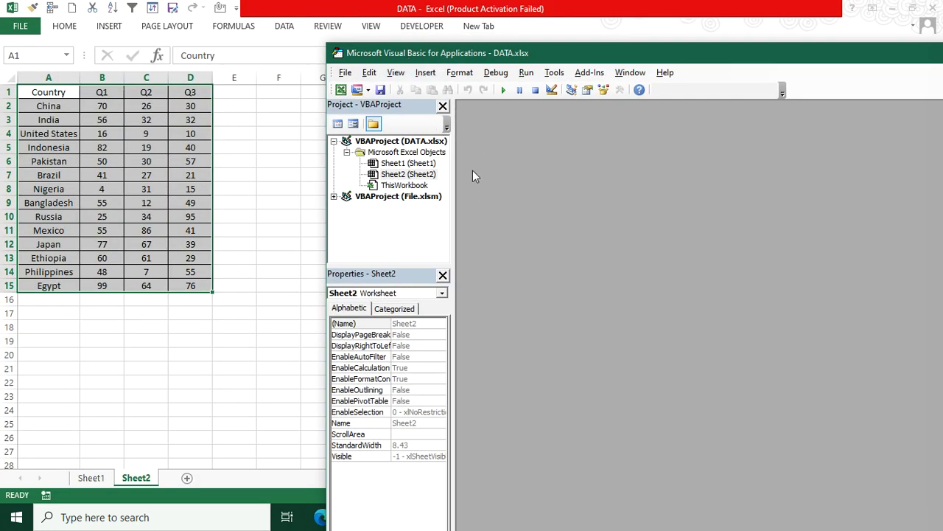
click(432, 74)
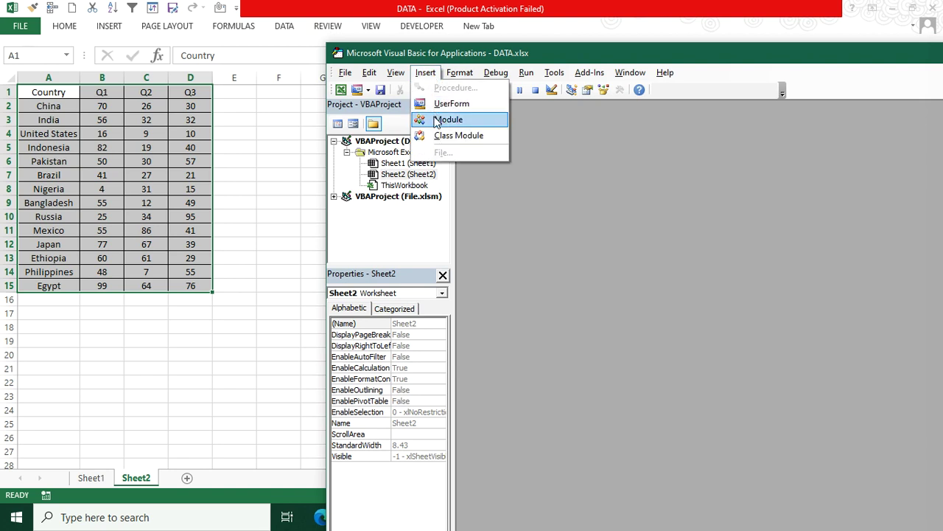
click(442, 119)
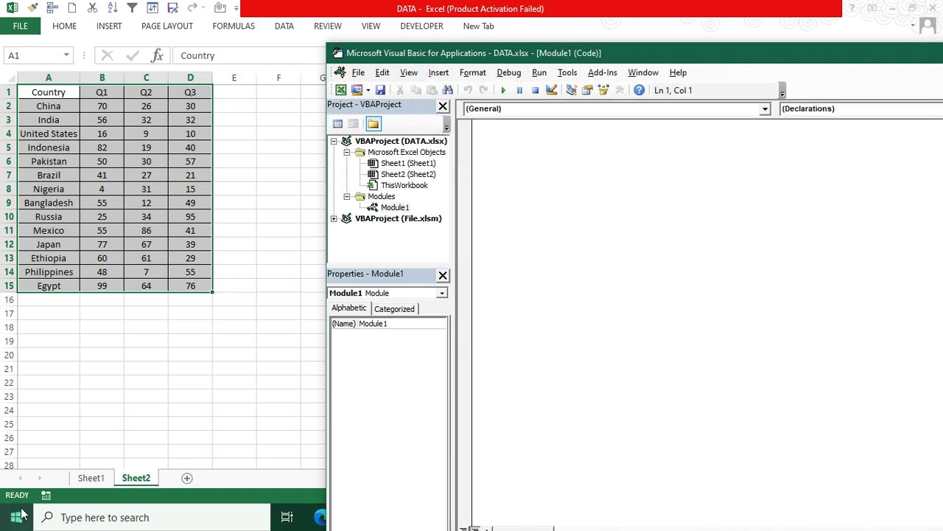
click(87, 478)
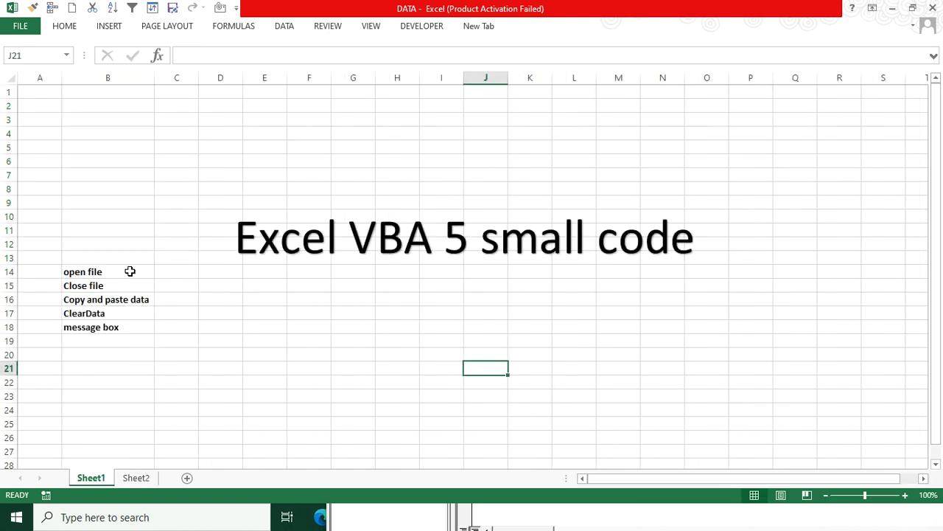
In Module1, write Sub open_file() with a Workbooks.Open line in its body.
click(128, 272)
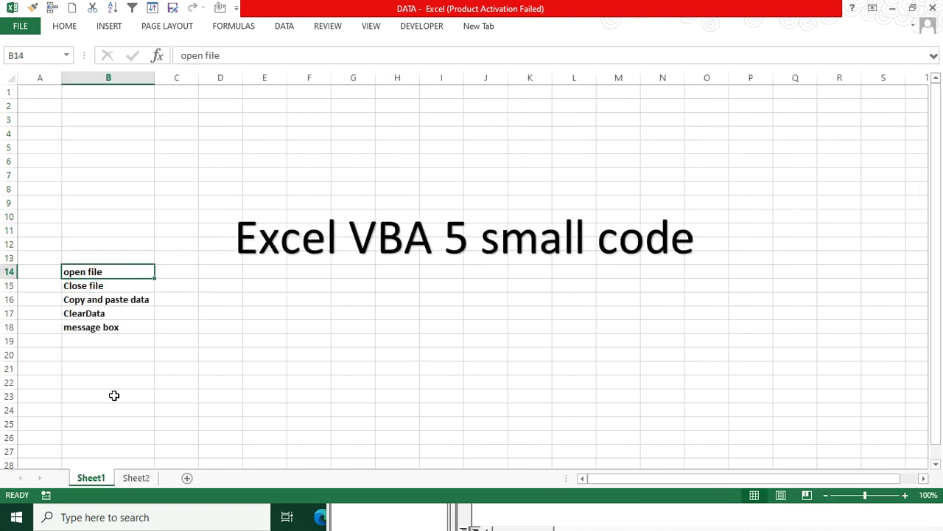
key(alt+F11)
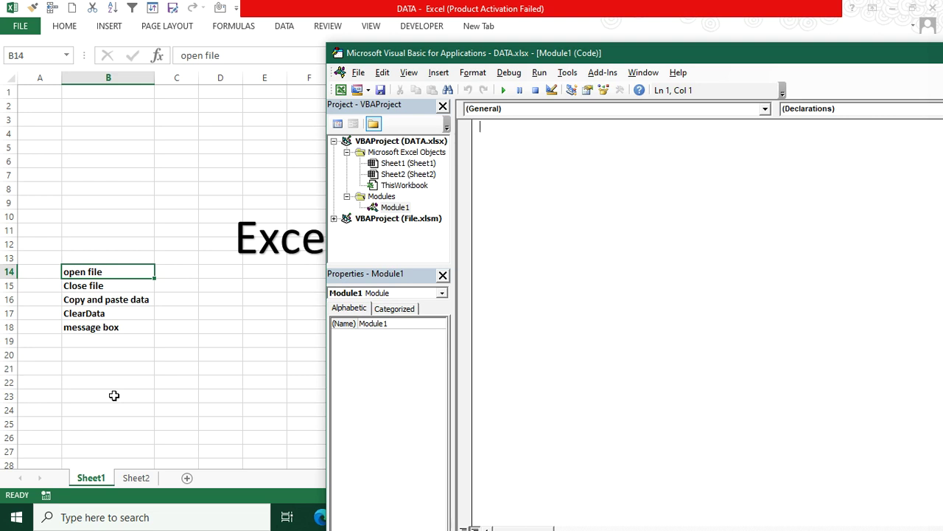
text(sub )
text(o)
text(pen)
text(_file)
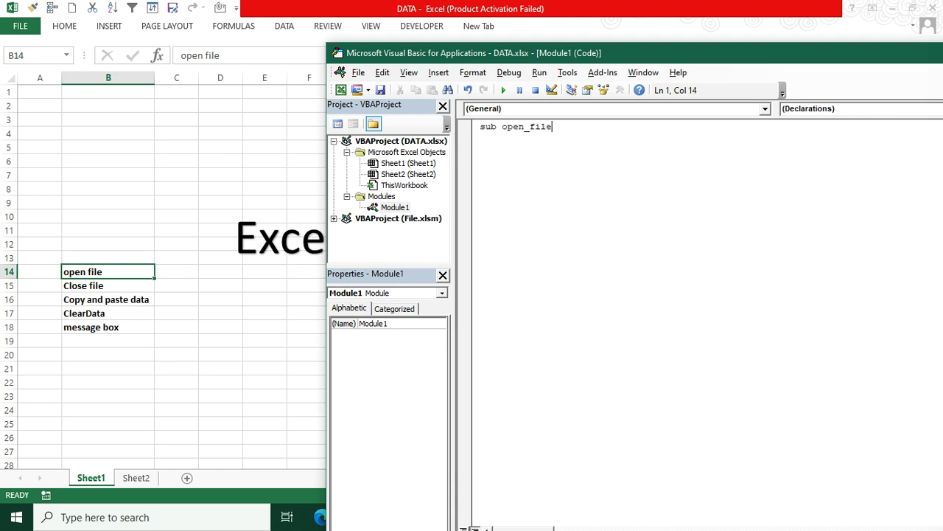
text(())
key(Return)
key(Return)
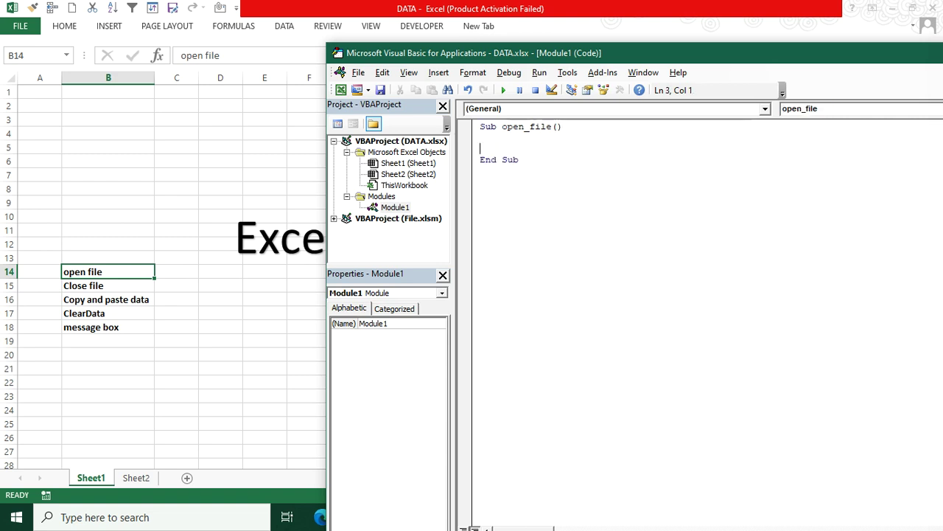
key(Return)
click(480, 148)
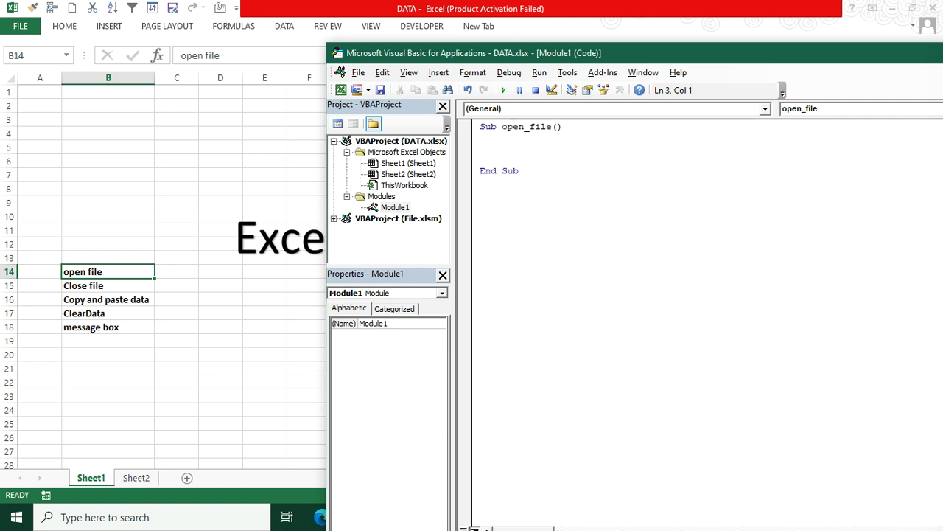
text(Work)
text(book)
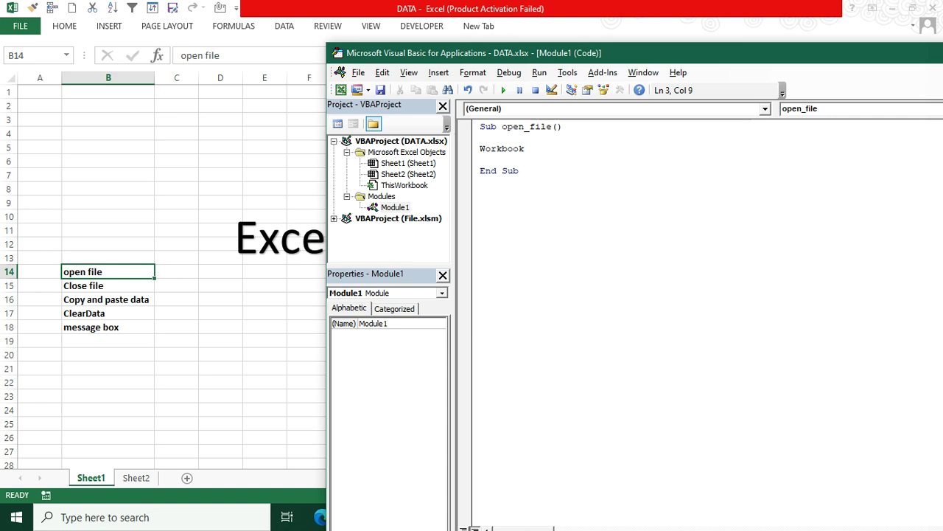
text(s.op)
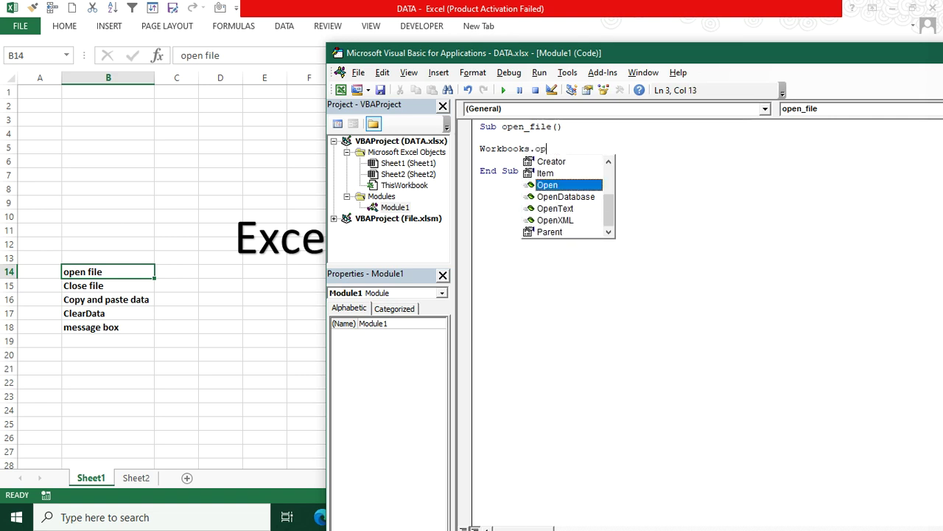
key(Tab)
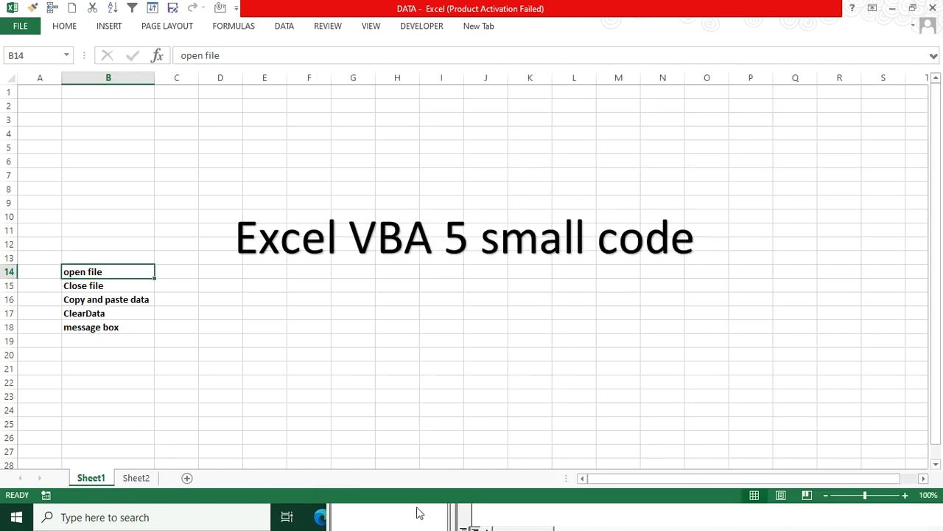
Copy the full path of File.xlsm on Local Disk (E:) using File Explorer's Copy as path.
key(alt+Tab)
key(alt+Tab)
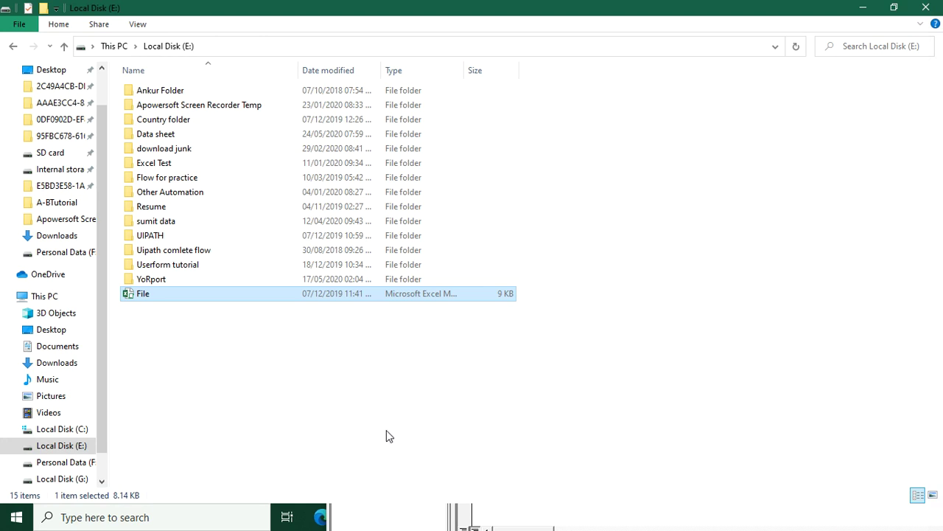
mouse_move(222, 294)
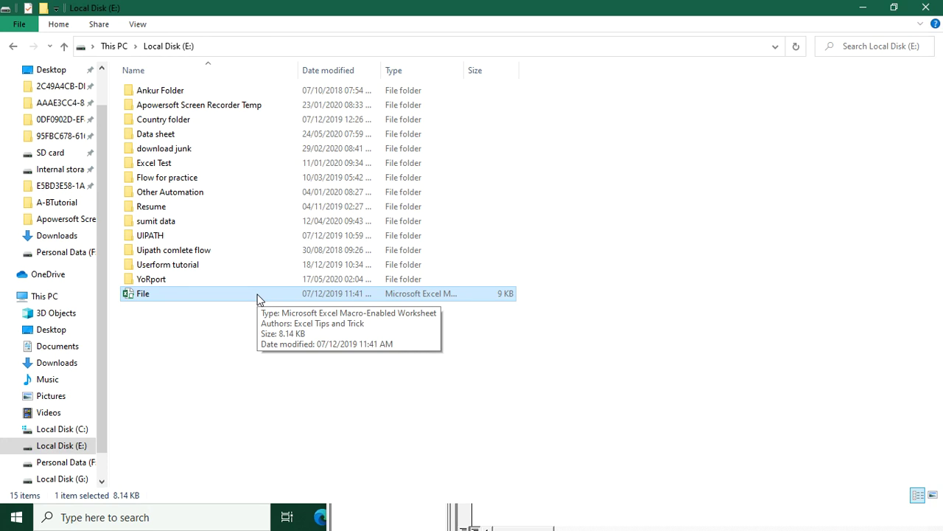
right_click(257, 295)
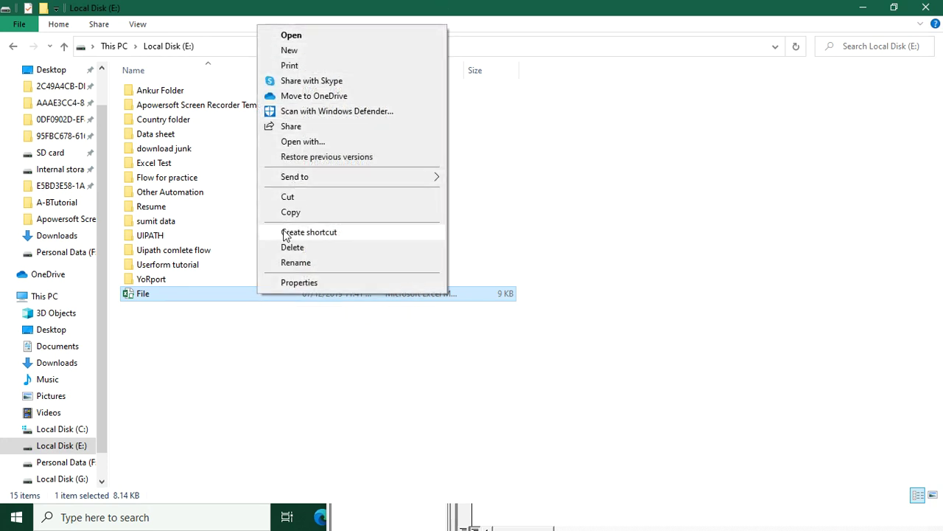
right_click(257, 299)
click(228, 309)
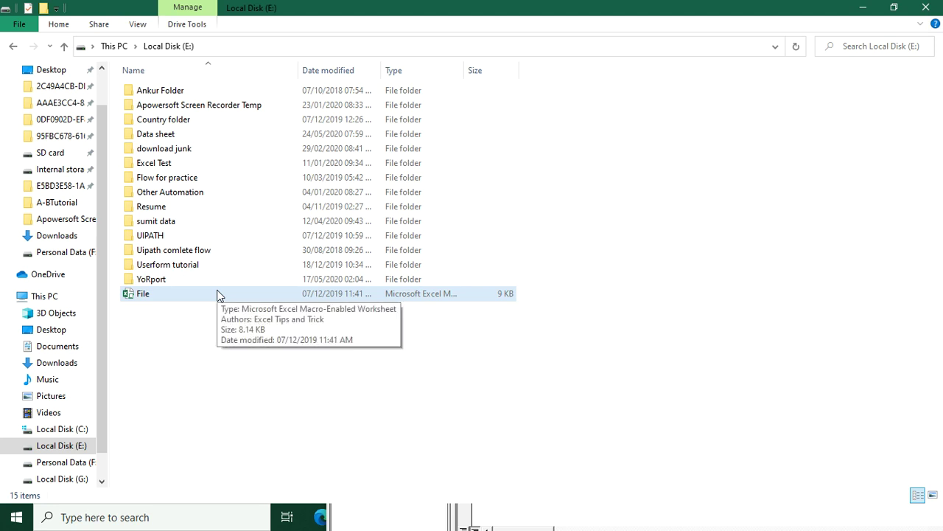
right_click(217, 295)
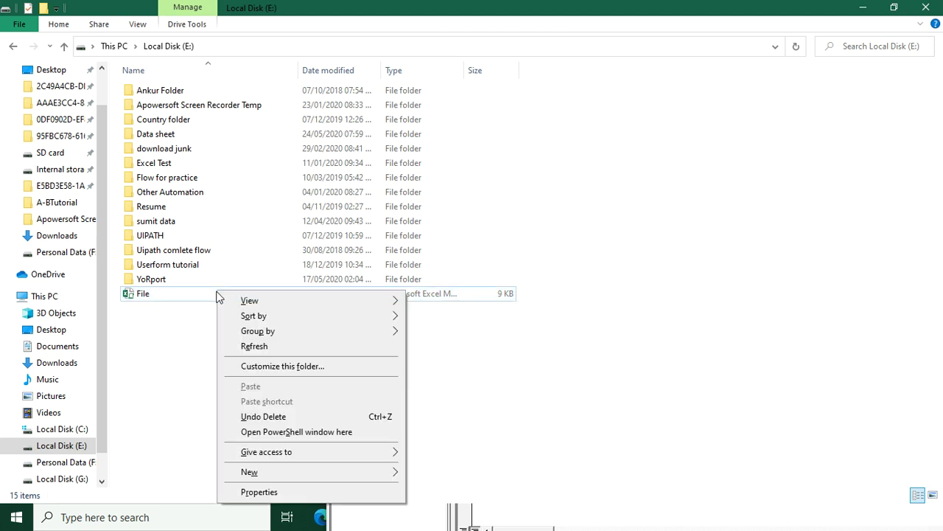
click(192, 341)
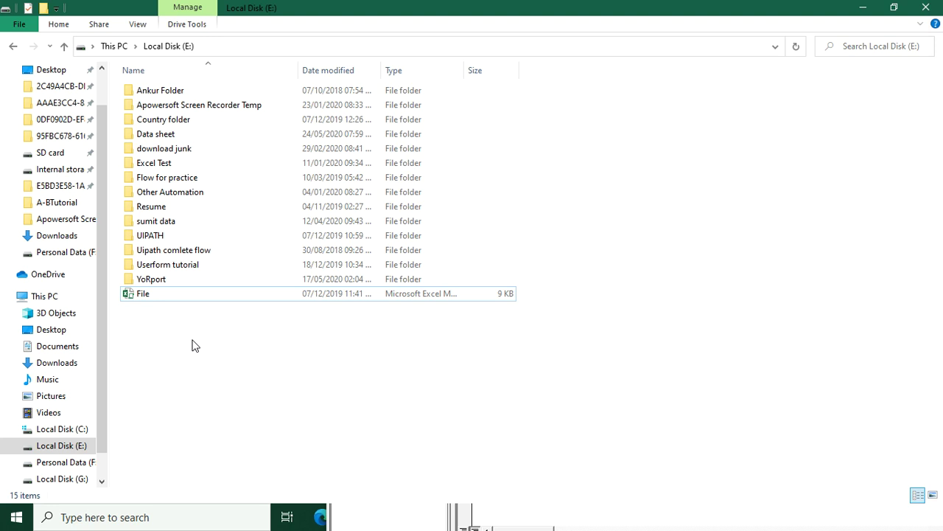
right_click(207, 302)
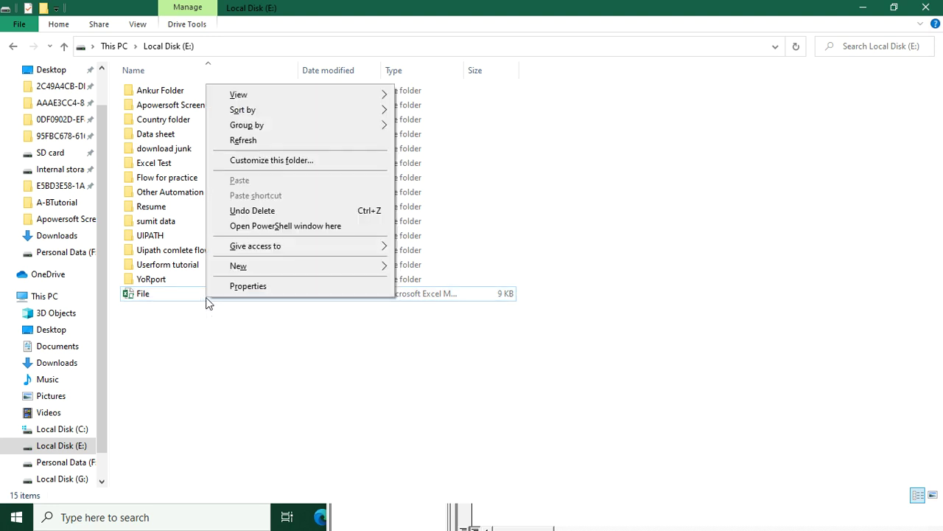
click(184, 298)
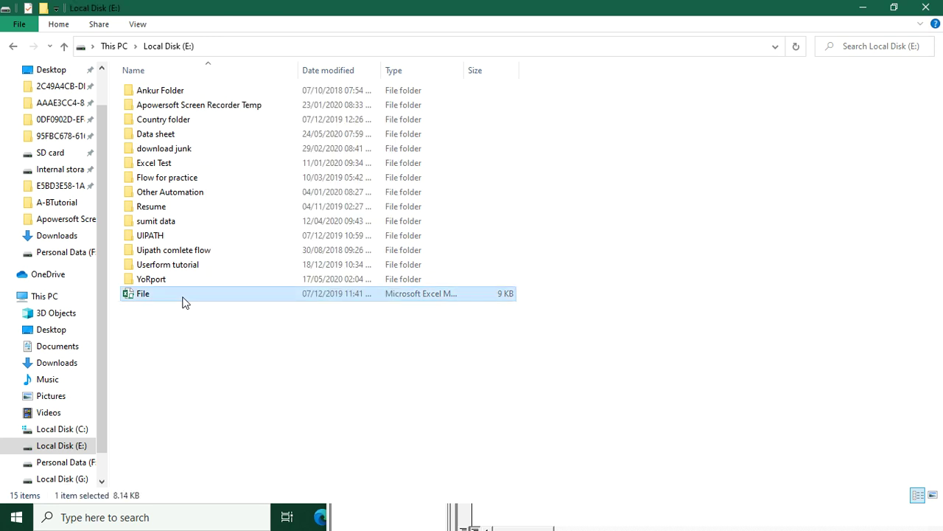
right_click(183, 298)
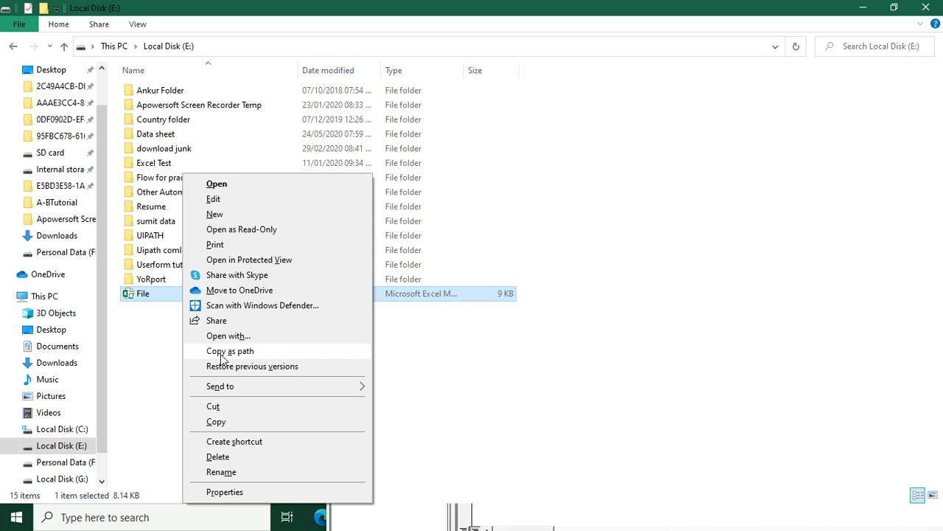
click(222, 358)
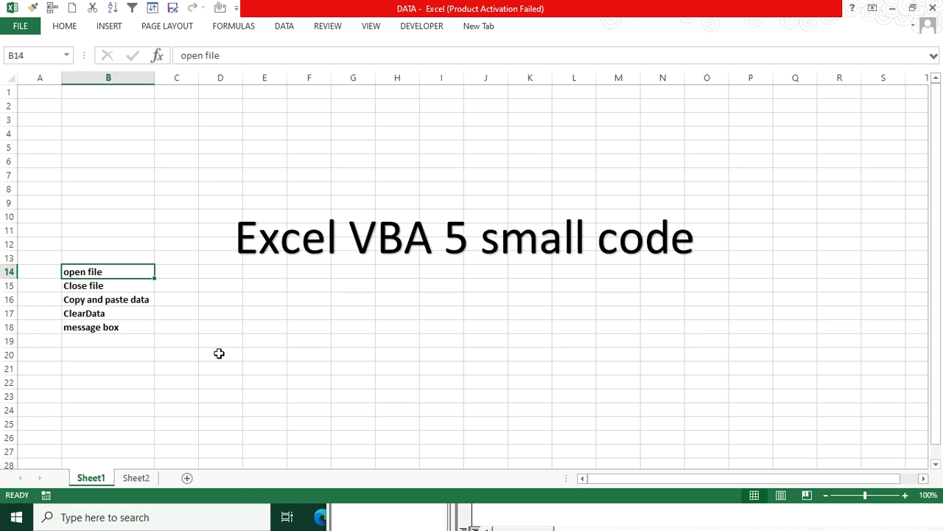
key(alt+F11)
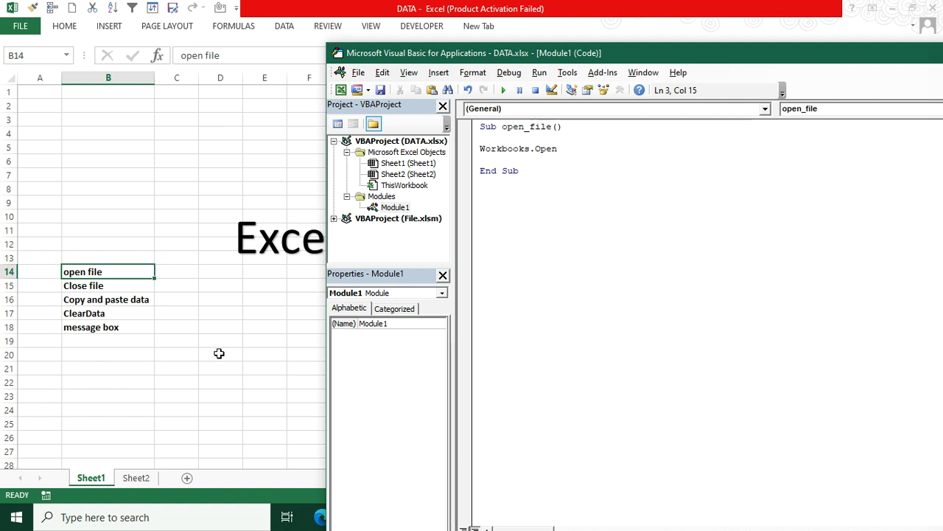
Add the path "E:\File.xlsm" after Workbooks.Open in the open_file macro.
text("E:\File.xlsm")
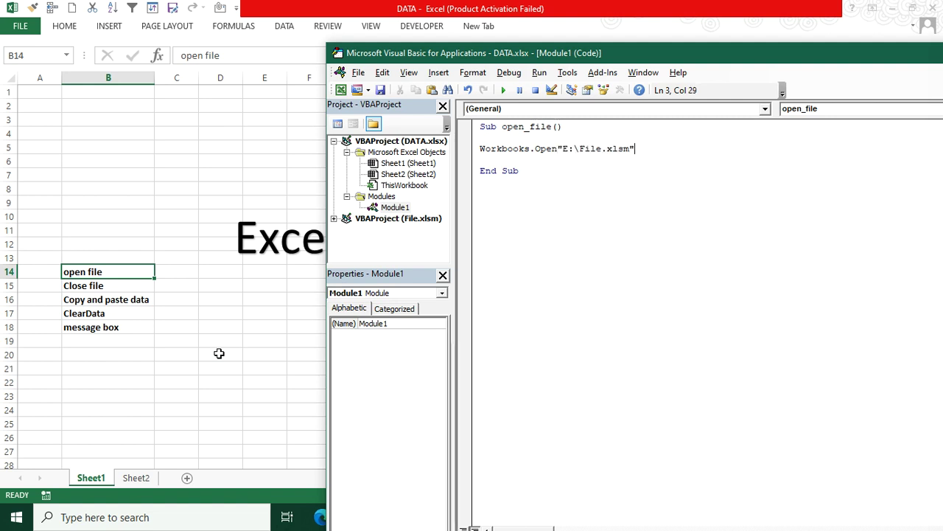
key(Return)
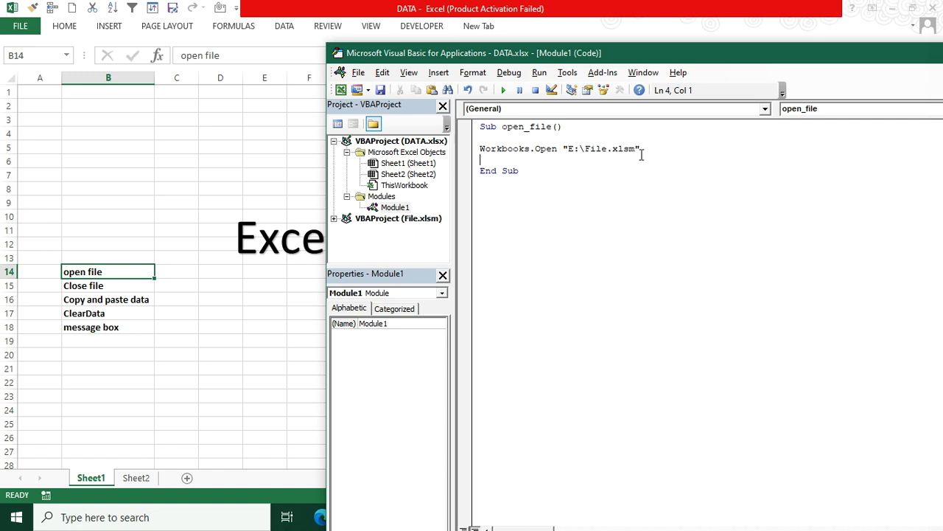
click(562, 128)
Step through open_file with F8 until File.xlsm opens, then close File.xlsm.
key(F8)
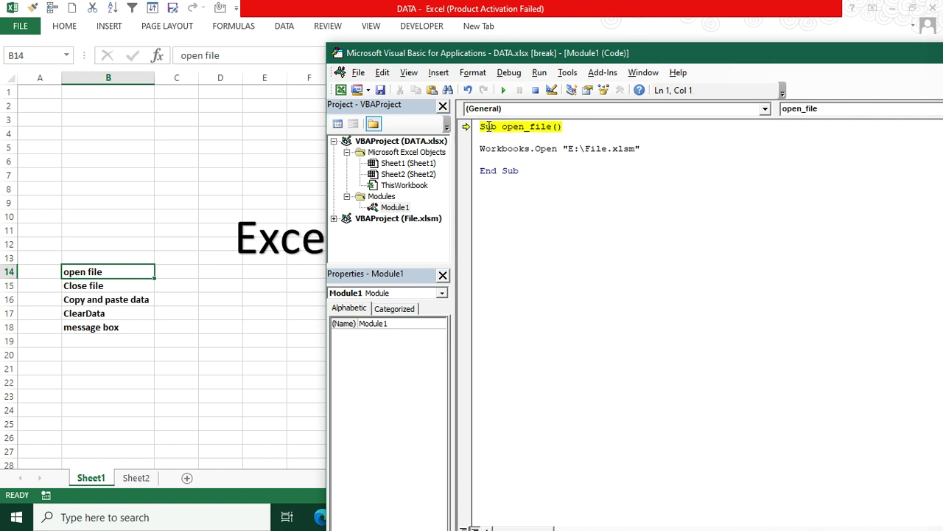
key(F8)
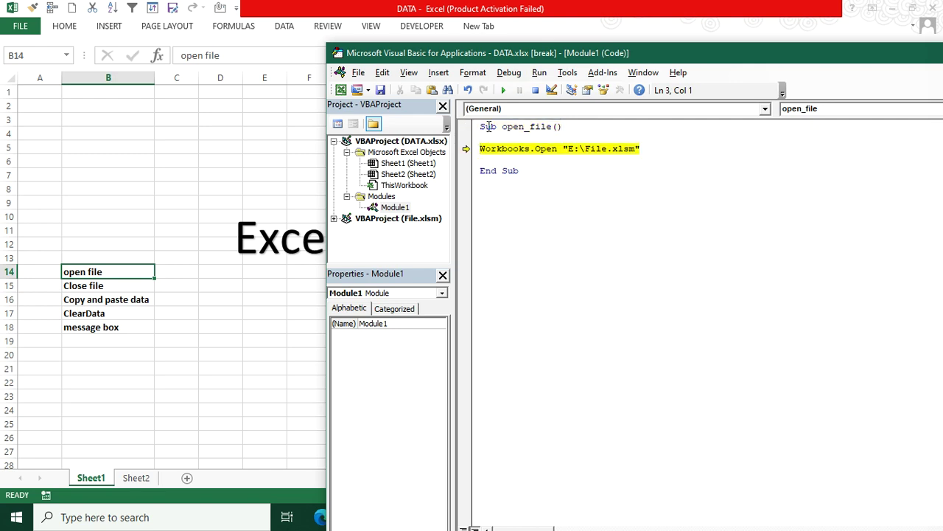
key(F8)
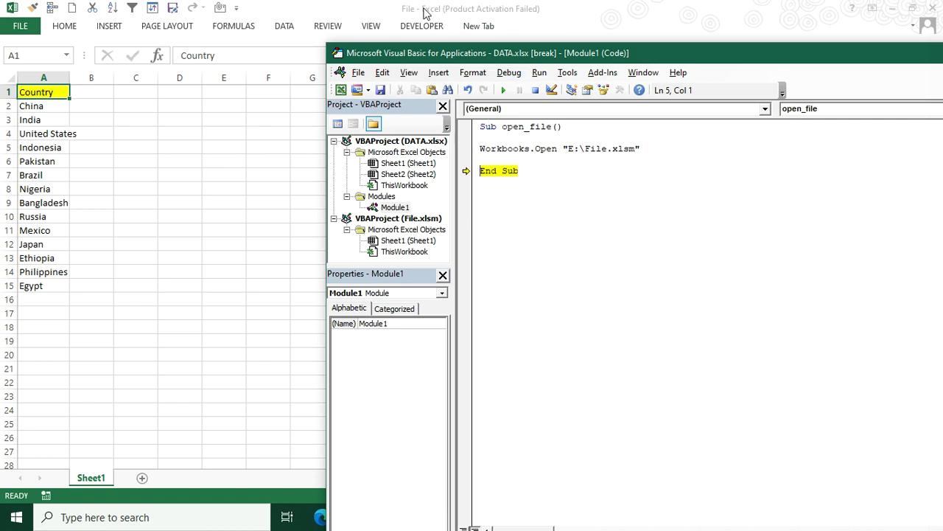
click(268, 118)
click(933, 7)
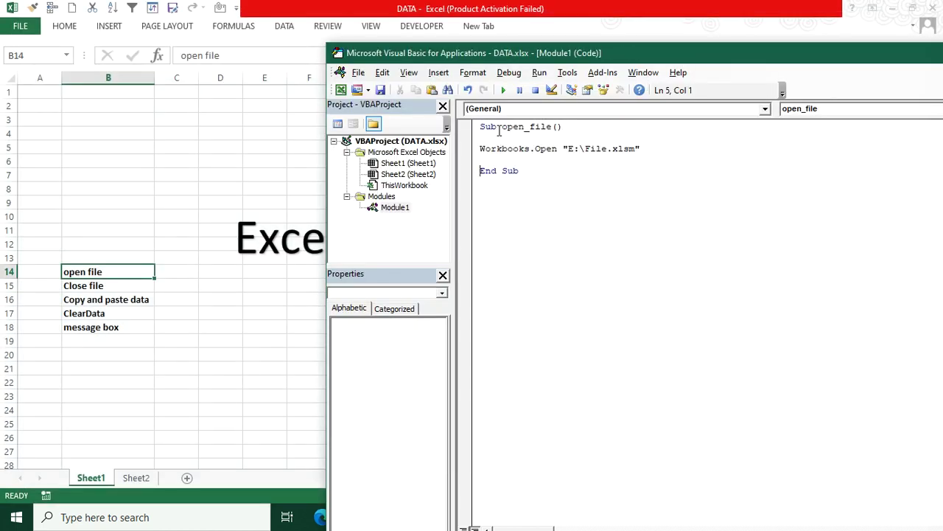
click(472, 149)
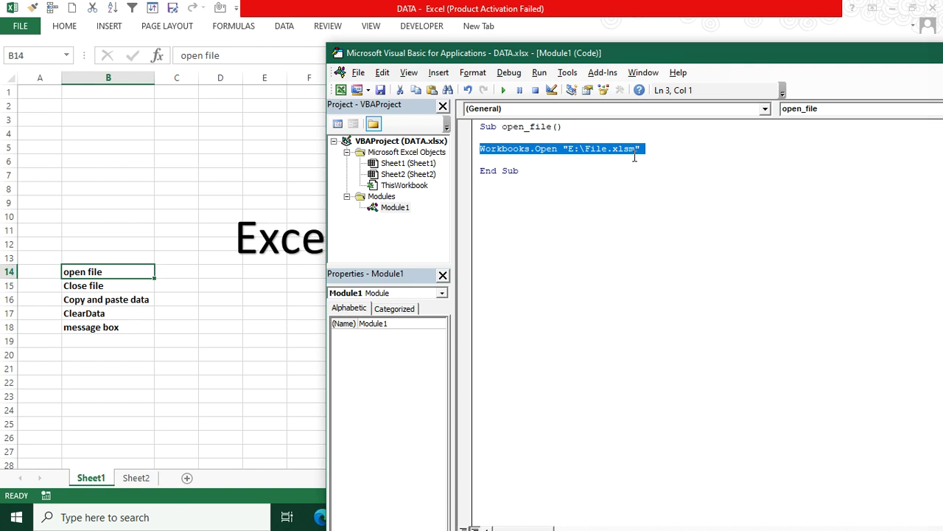
click(568, 174)
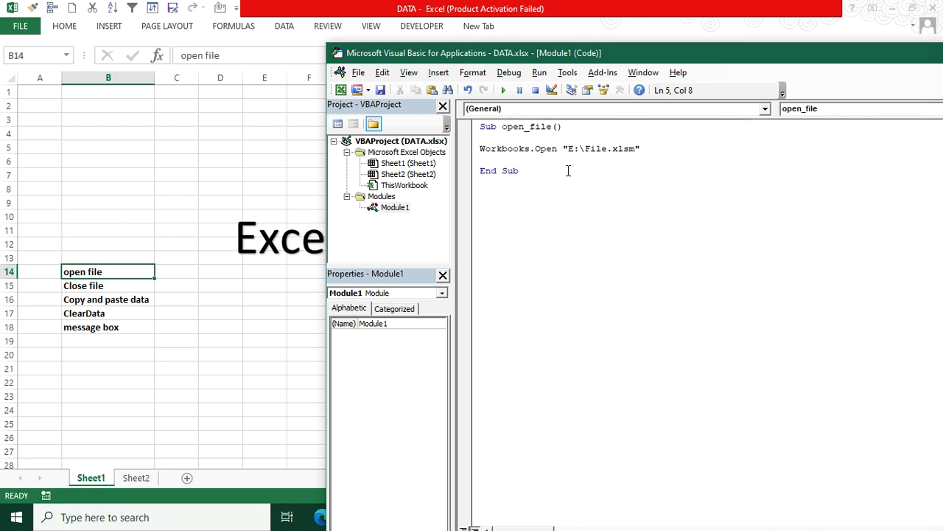
click(129, 423)
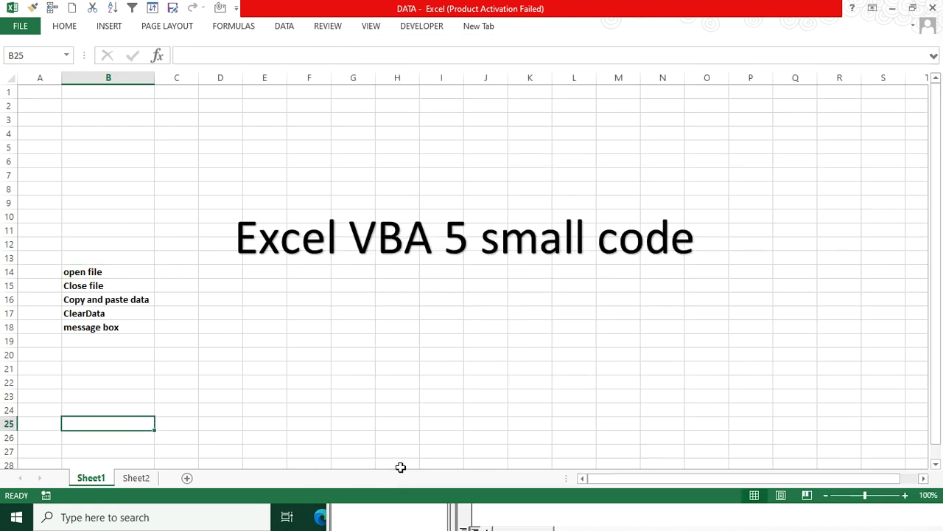
key(alt+F11)
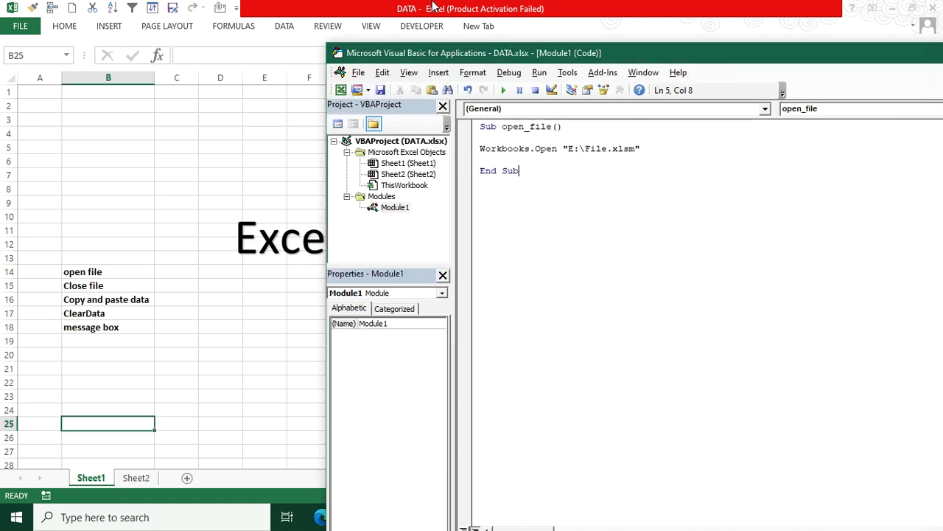
click(370, 26)
click(647, 72)
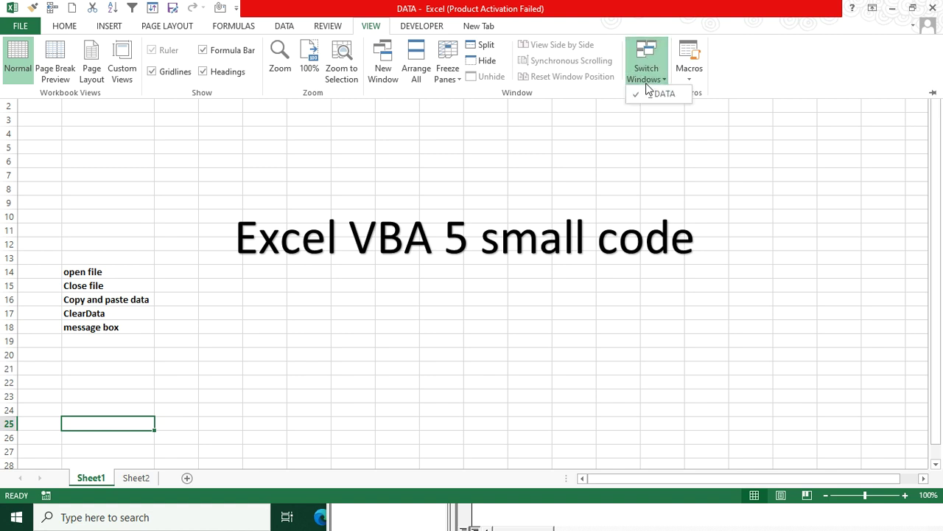
click(598, 167)
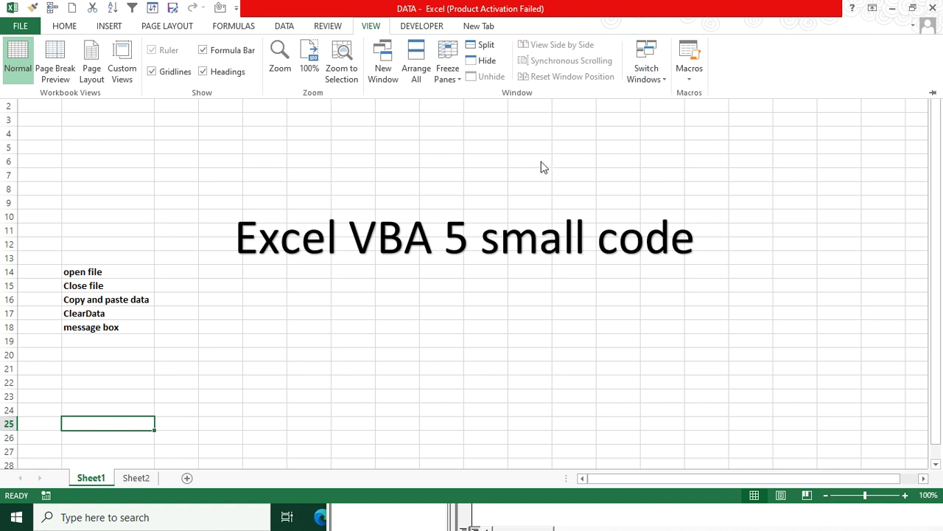
click(354, 280)
key(alt+F11)
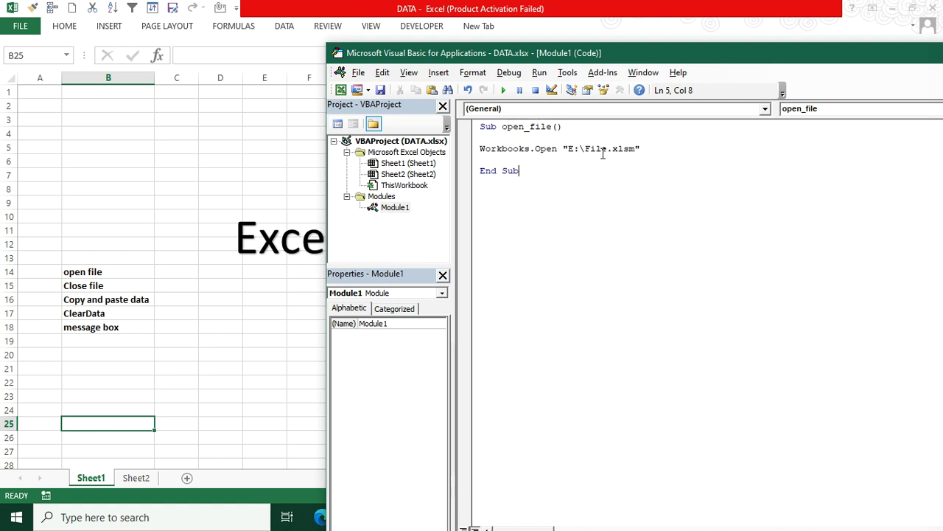
Add an empty Sub close_workbook() below open_file and select File.xlsm in the path.
key(Return)
key(Return)
text(sub cl)
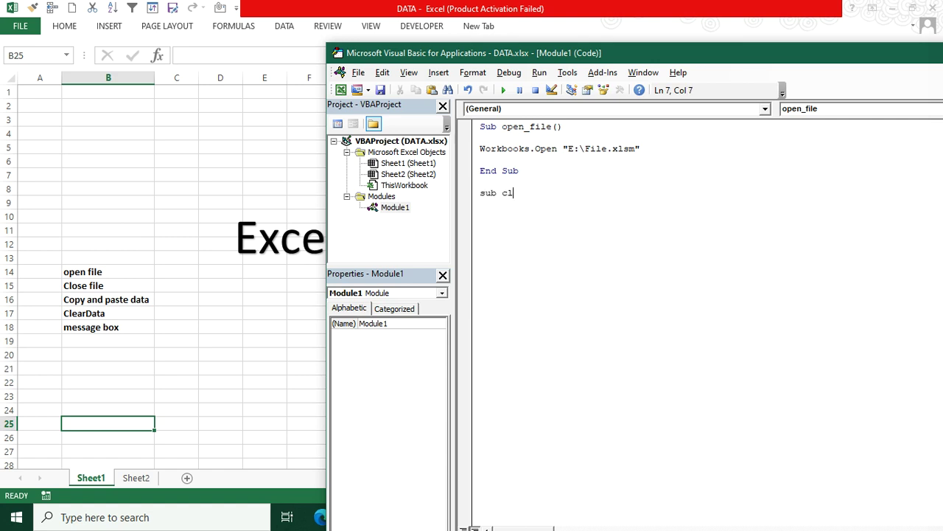
text(ose_wo)
text(rkbook)
text(())
key(Return)
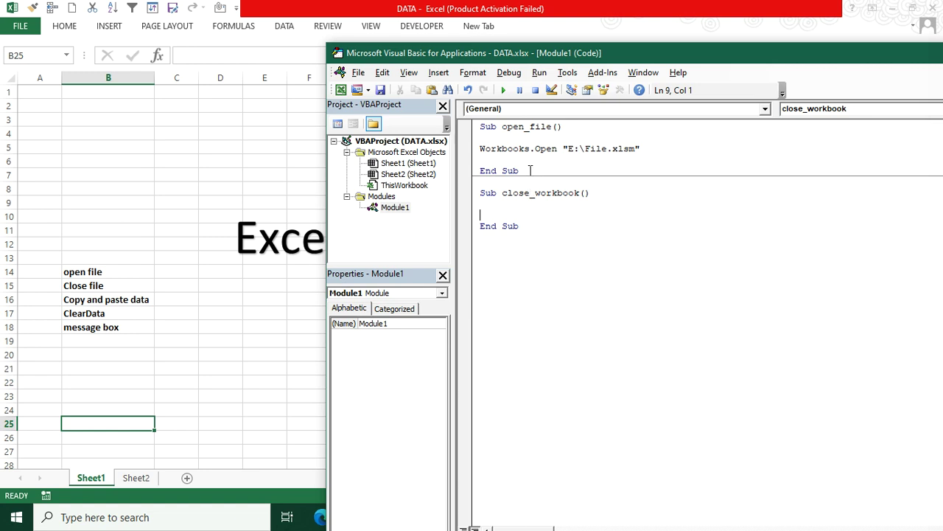
click(502, 126)
drag(502, 126, 519, 127)
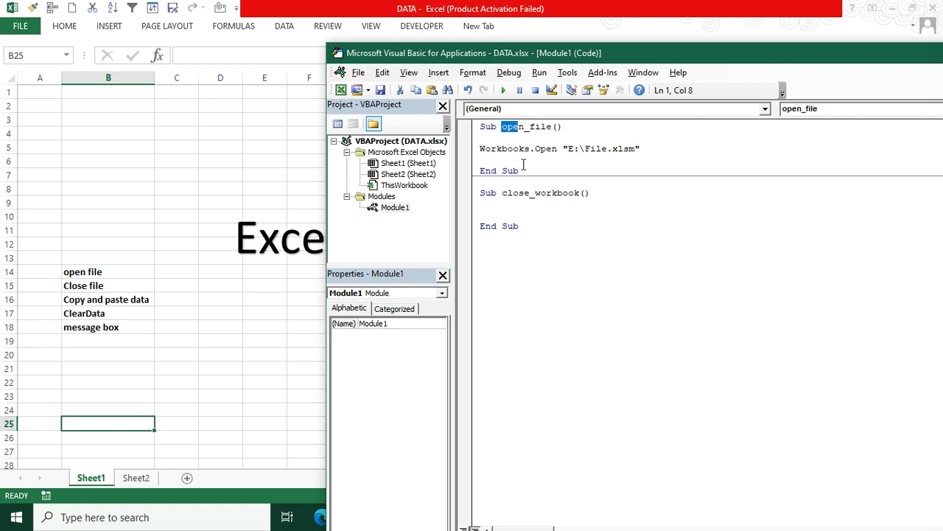
click(497, 214)
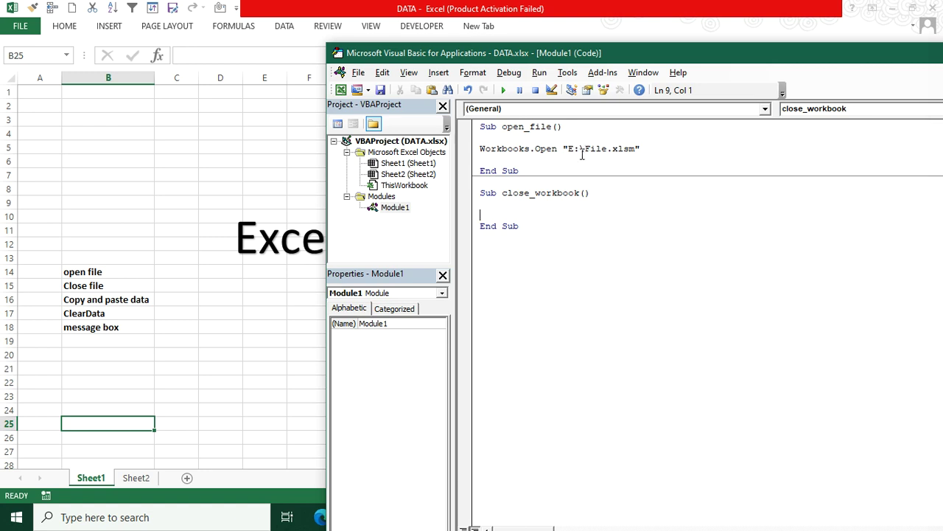
click(583, 149)
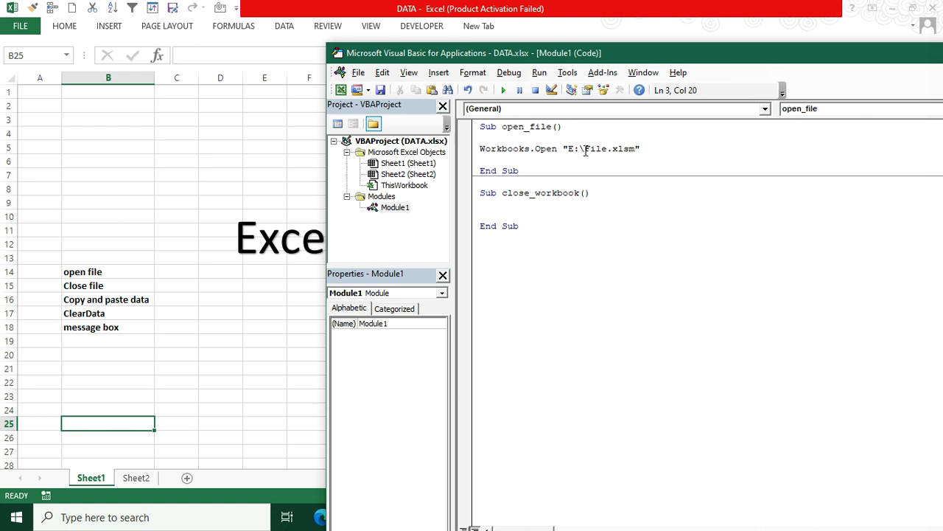
drag(583, 149, 635, 152)
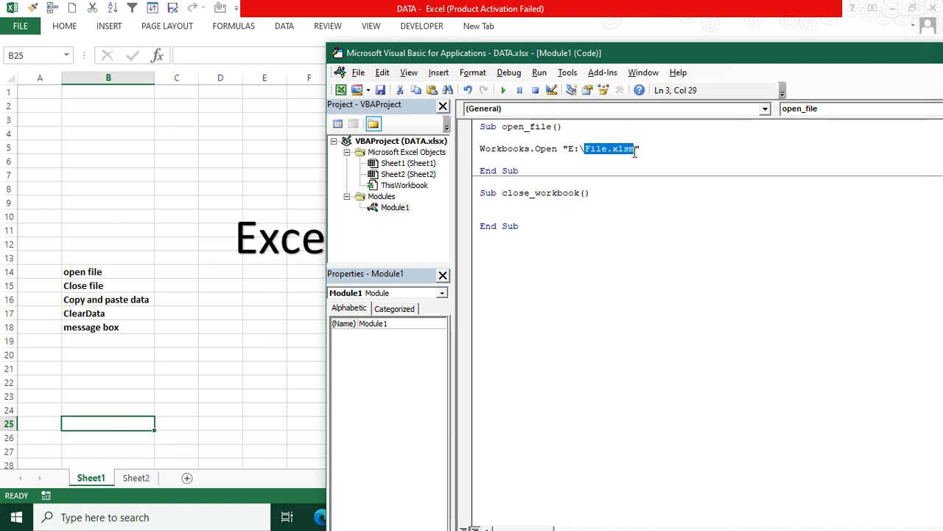
Write the line workboks("File.xlsm").Close inside the close_workbook macro.
click(559, 205)
text(wo)
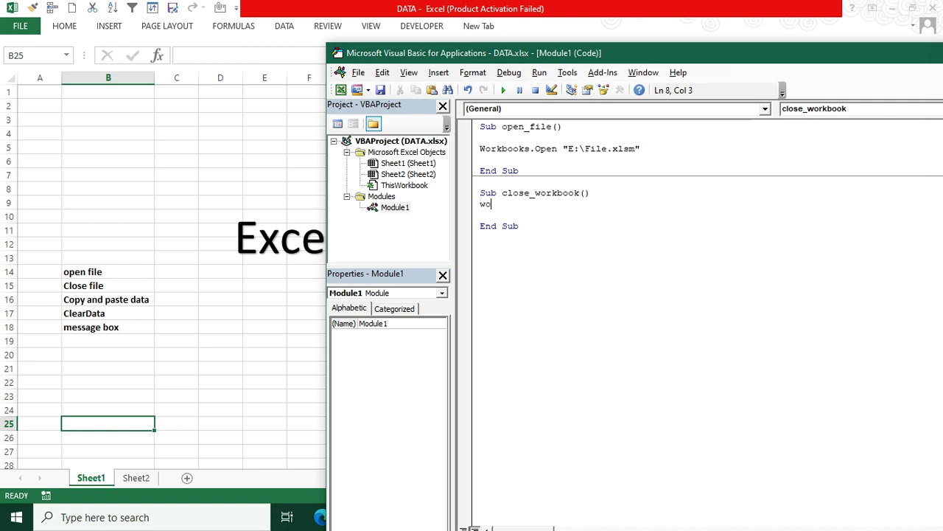
text(rkb)
text(oks)
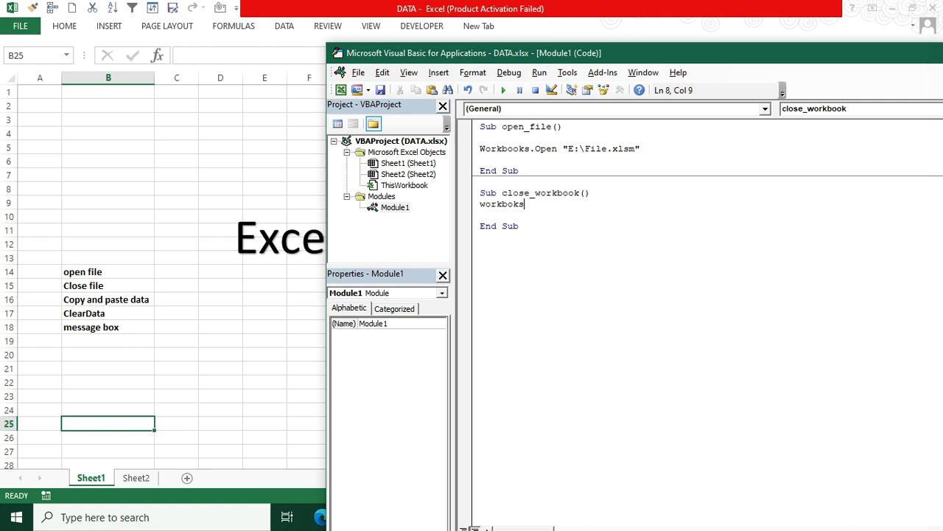
text(()
text("File.xlsm)
text(").)
text(close)
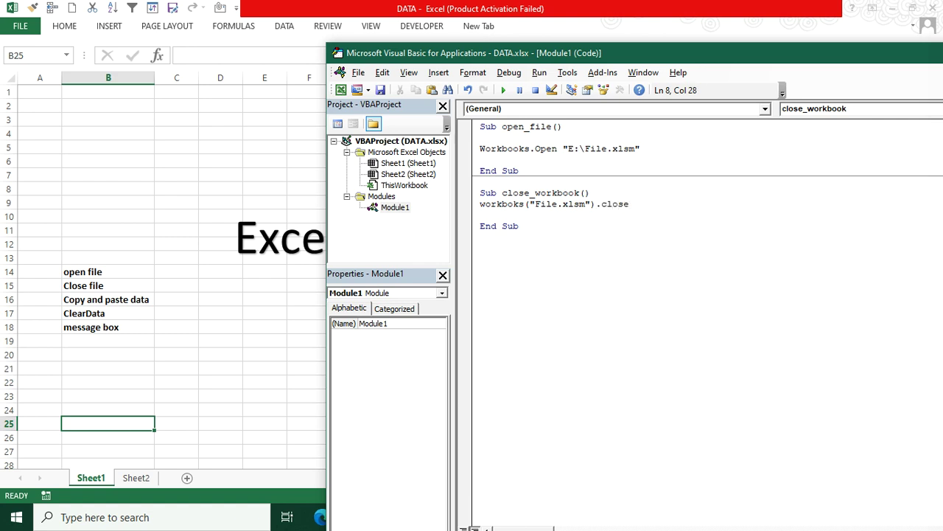
key(Return)
click(566, 193)
Run close_workbook, dismiss its compile error, and rename the macro to close_work.
key(F5)
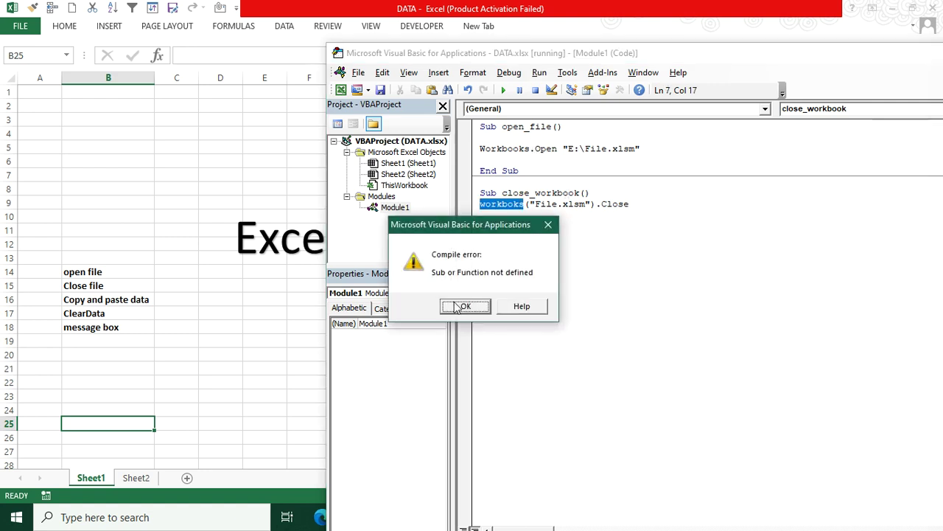
click(453, 307)
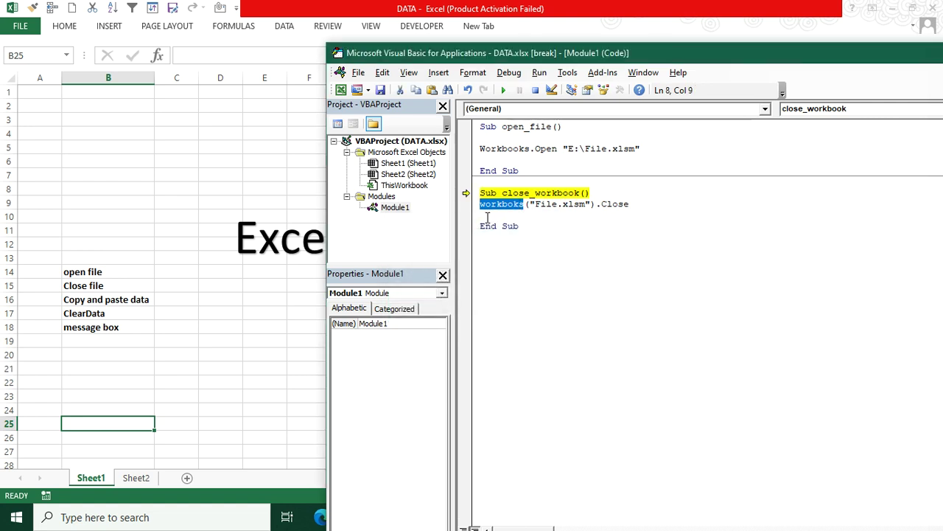
click(525, 206)
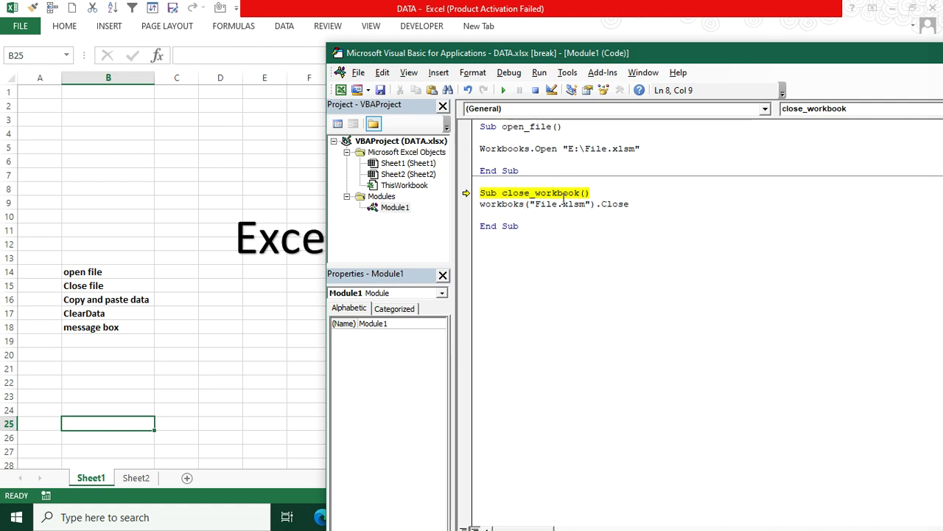
click(582, 192)
key(BackSpace)
key(BackSpace)
key(BackSpace)
key(BackSpace)
key(BackSpace)
key(BackSpace)
key(BackSpace)
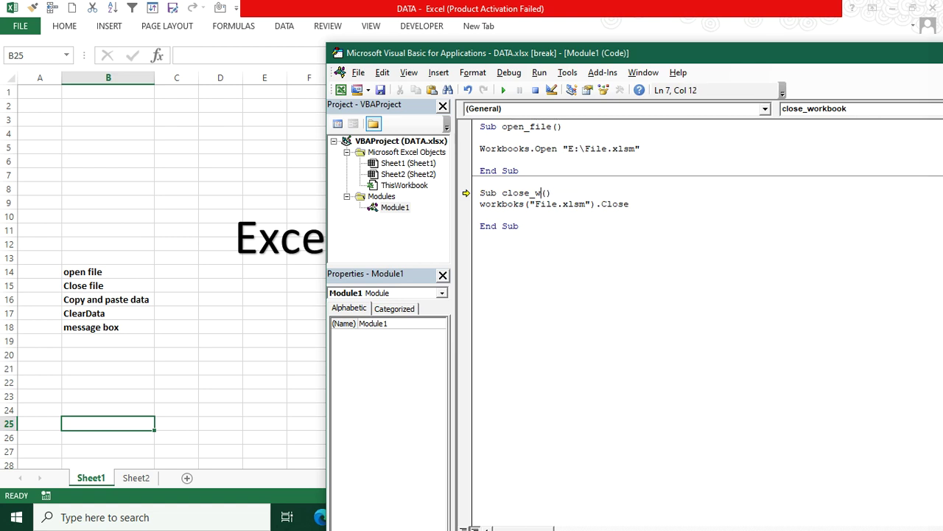
text(or)
key(BackSpace)
key(BackSpace)
text(ork)
click(582, 197)
Reset the project and rerun close_work, dismissing the same compile error at workboks.
key(Return)
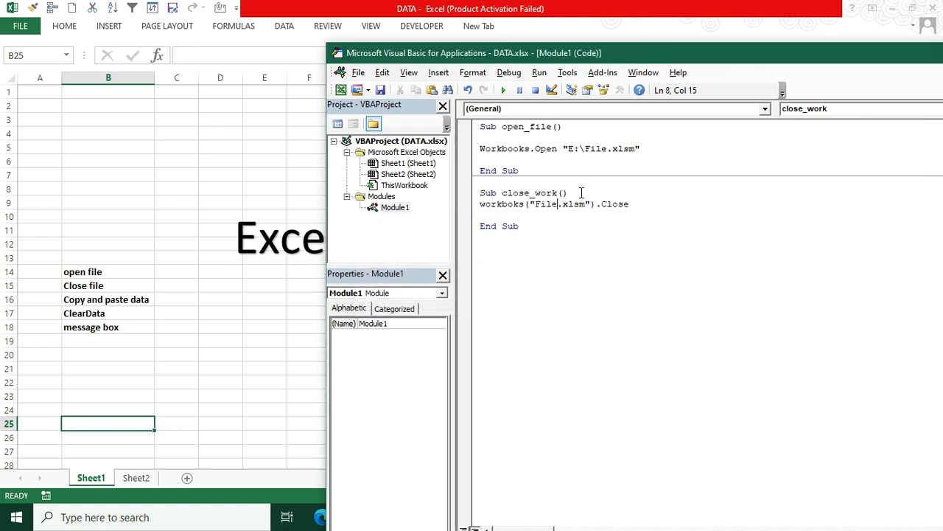
key(F5)
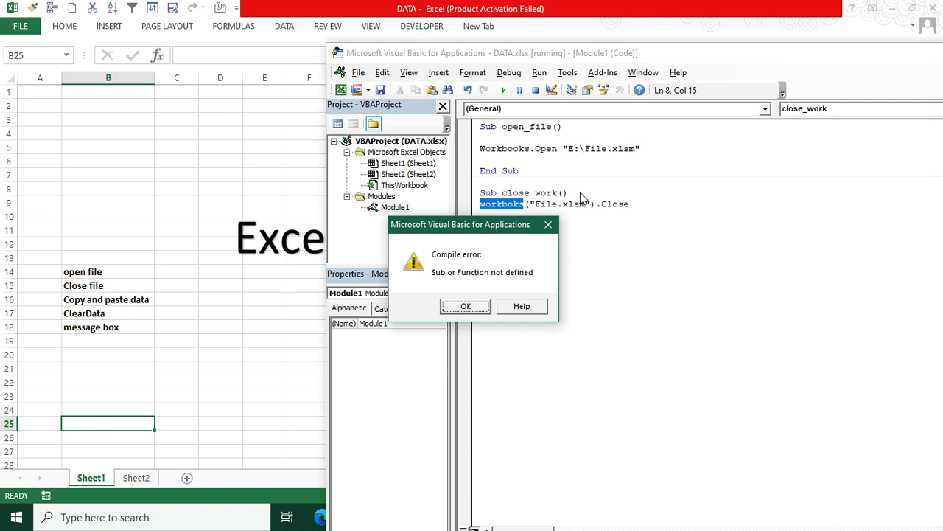
key(Return)
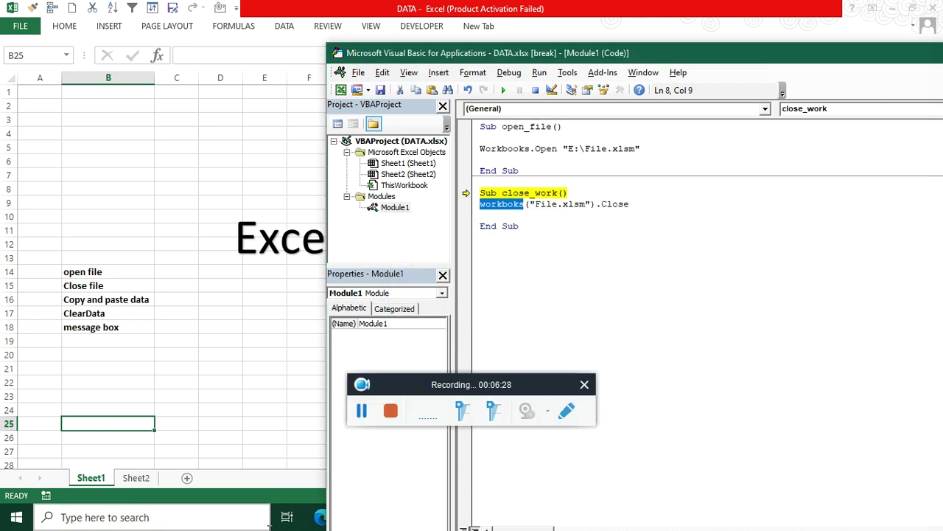
click(362, 414)
click(361, 414)
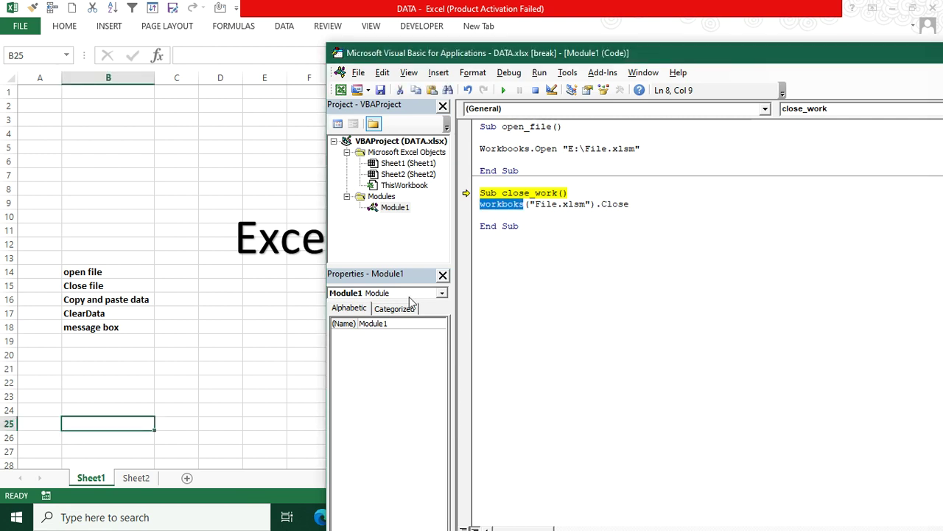
Correct 'workboks' to Workbooks("File.xlsm").Close and rerun close_work, which hits a Subscript out of range error.
click(497, 204)
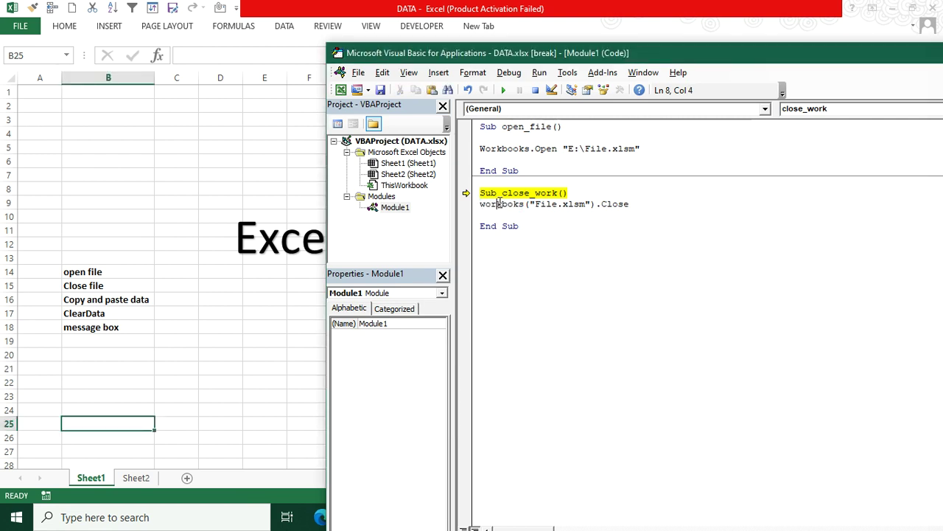
text(k)
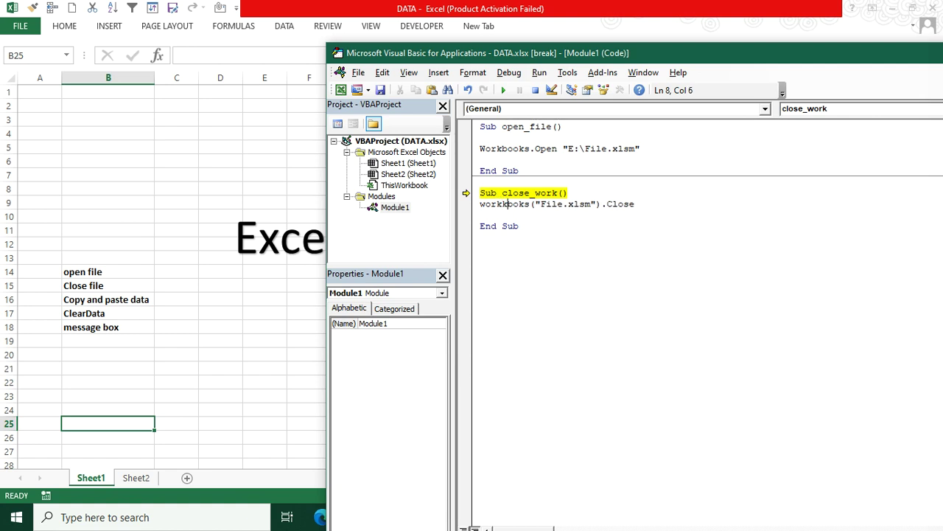
key(BackSpace)
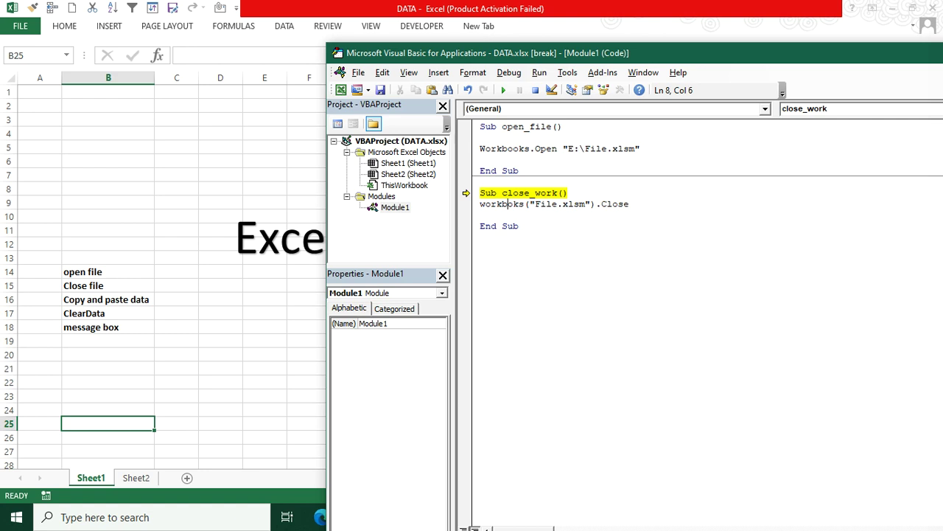
click(513, 203)
text(o)
key(Down)
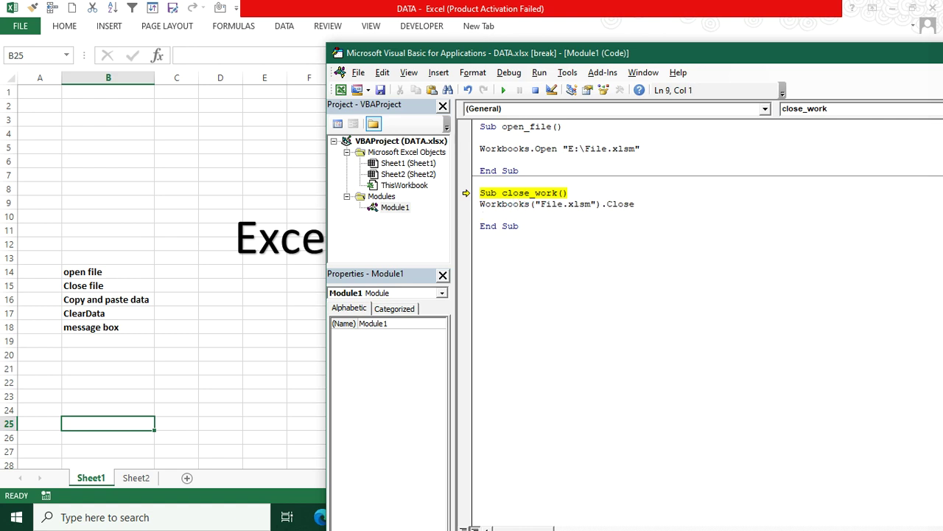
key(Up)
key(Up)
key(F8)
key(F8)
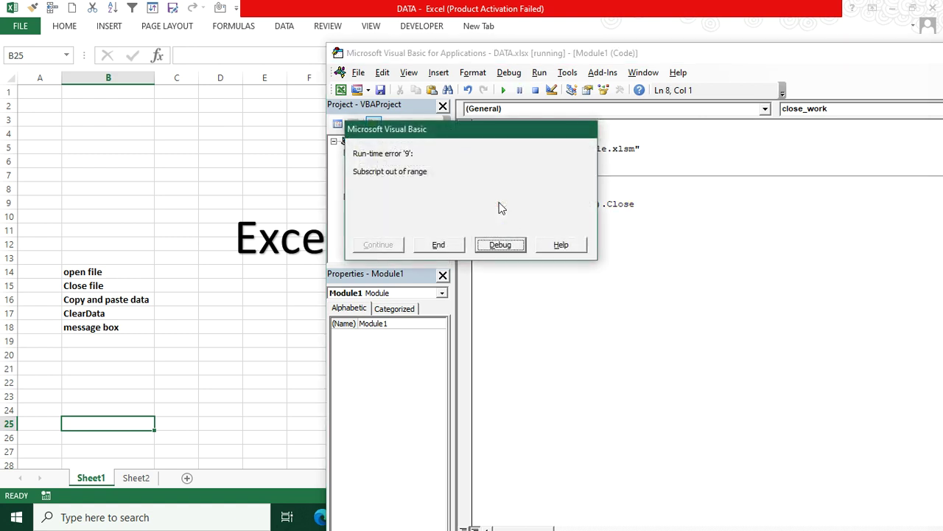
Reset the halted macro and run open_file to reopen File.xlsm with its country list.
click(498, 245)
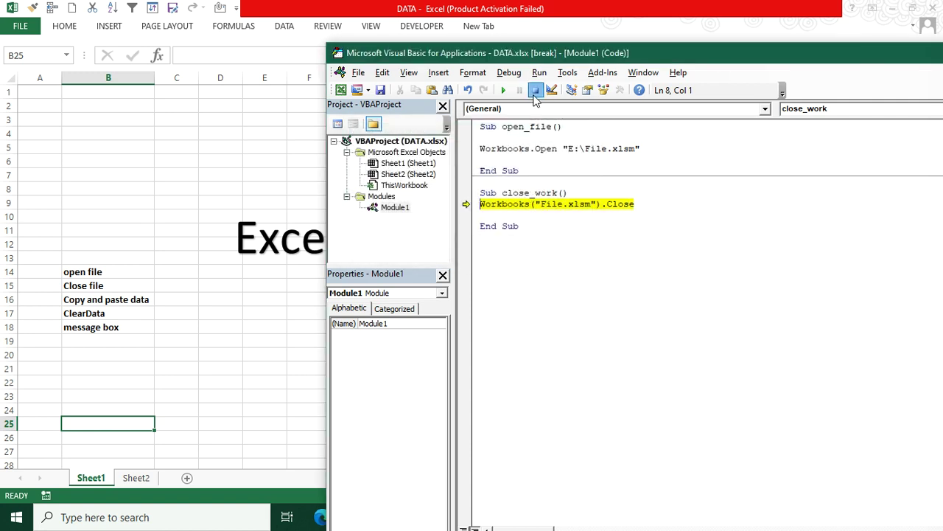
click(534, 92)
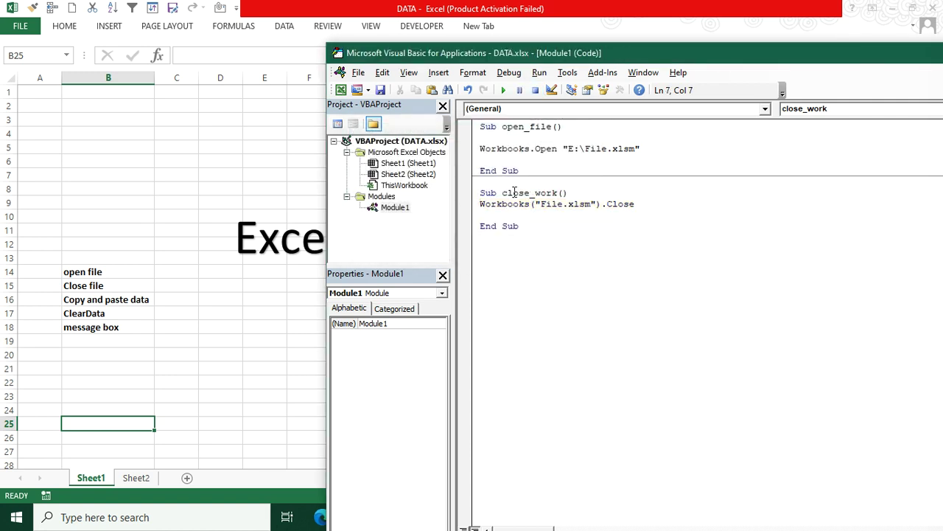
click(518, 126)
click(505, 92)
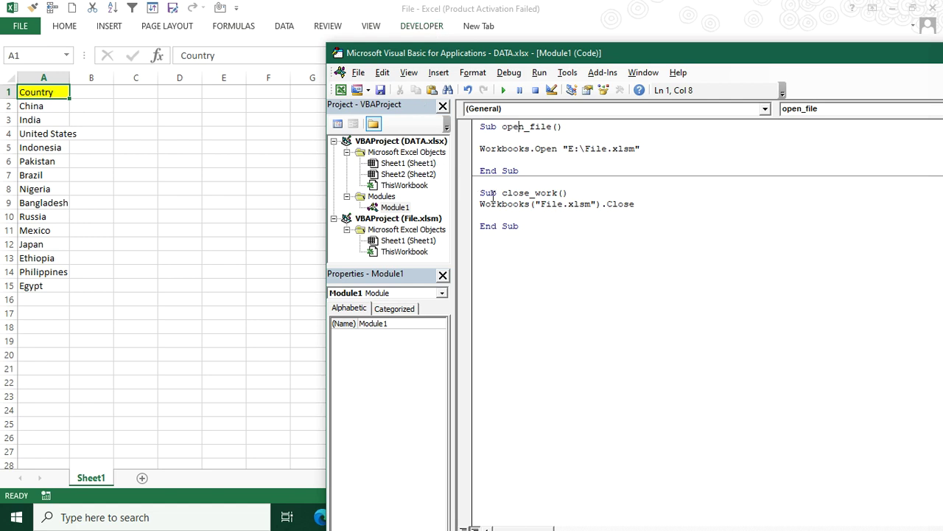
click(540, 194)
Run close_work to close File.xlsm, reopen and close it again, then bring the DATA sheet forward.
click(502, 91)
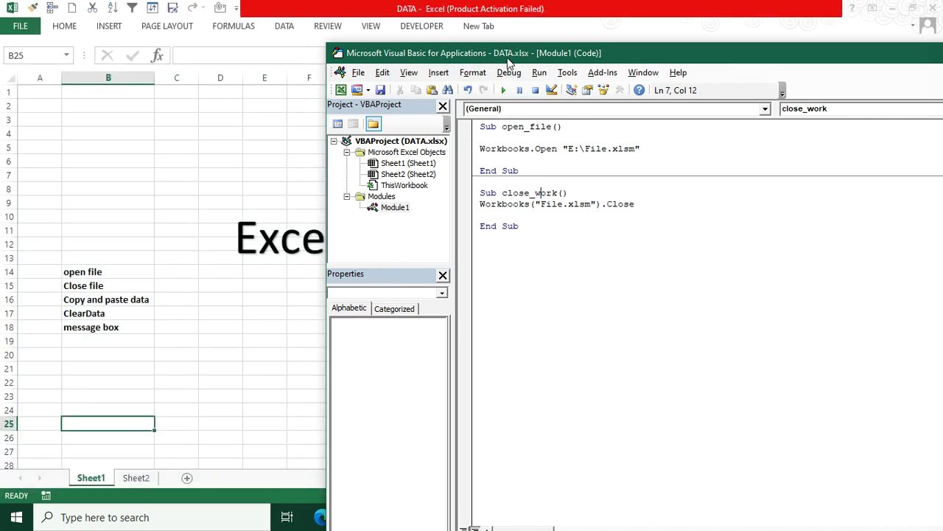
mouse_move(512, 57)
mouse_down()
mouse_move(593, 292)
mouse_move(472, 274)
mouse_up()
click(451, 341)
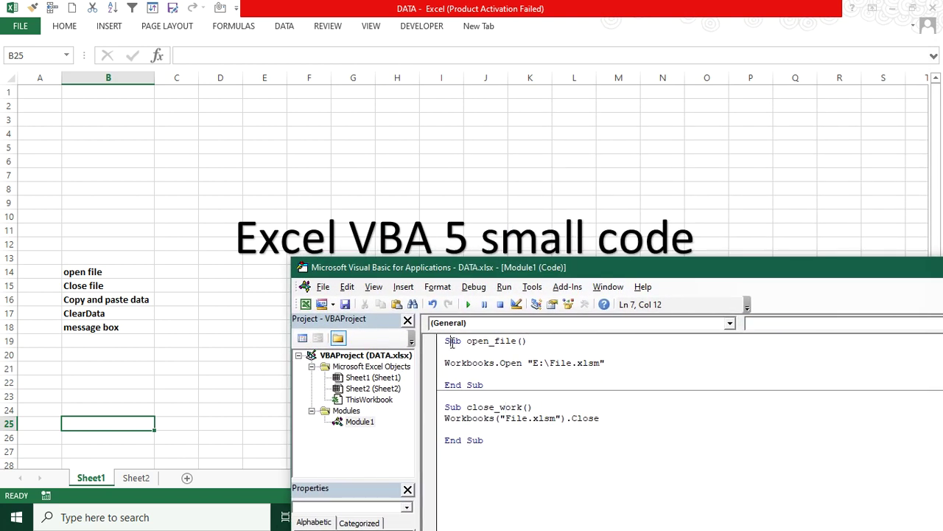
click(468, 304)
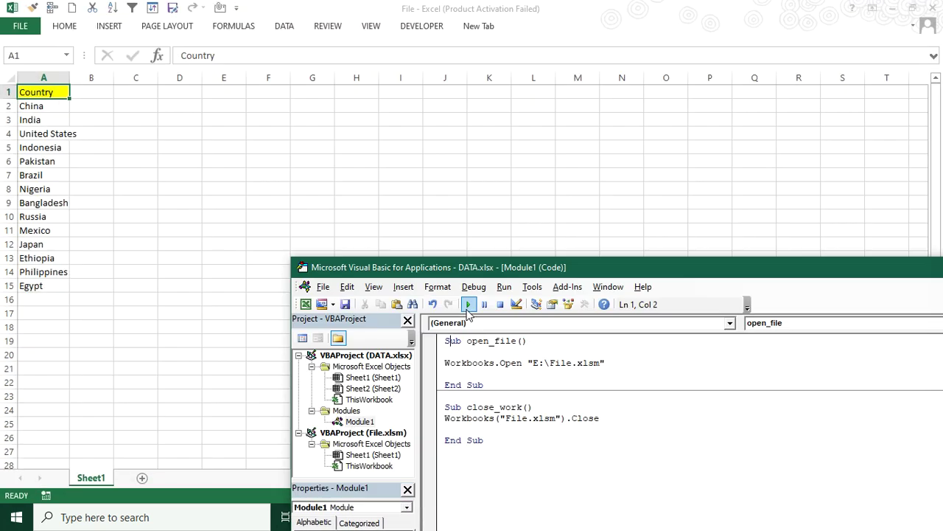
click(485, 408)
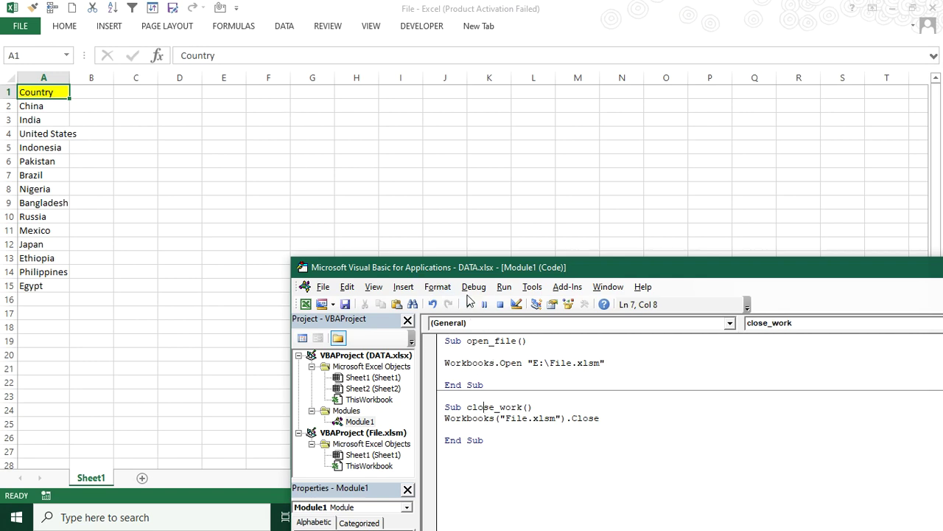
click(468, 303)
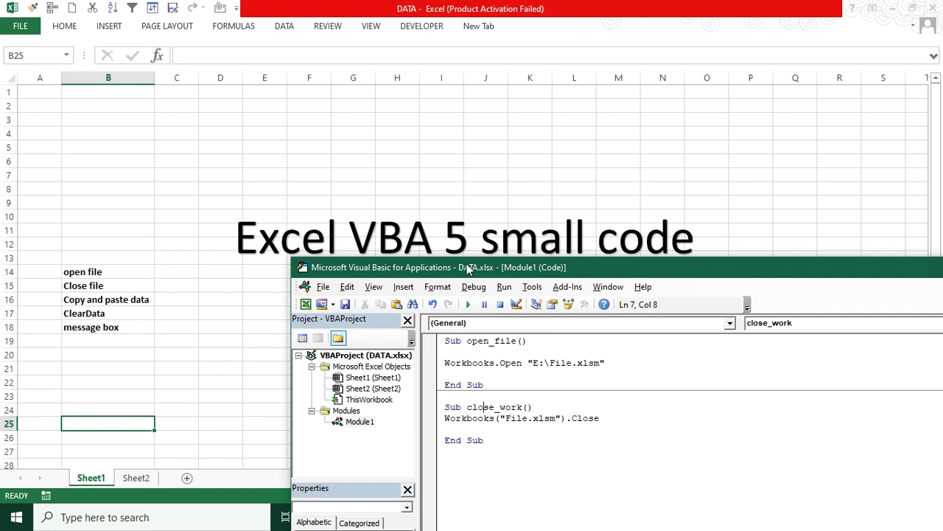
drag(466, 268, 442, 55)
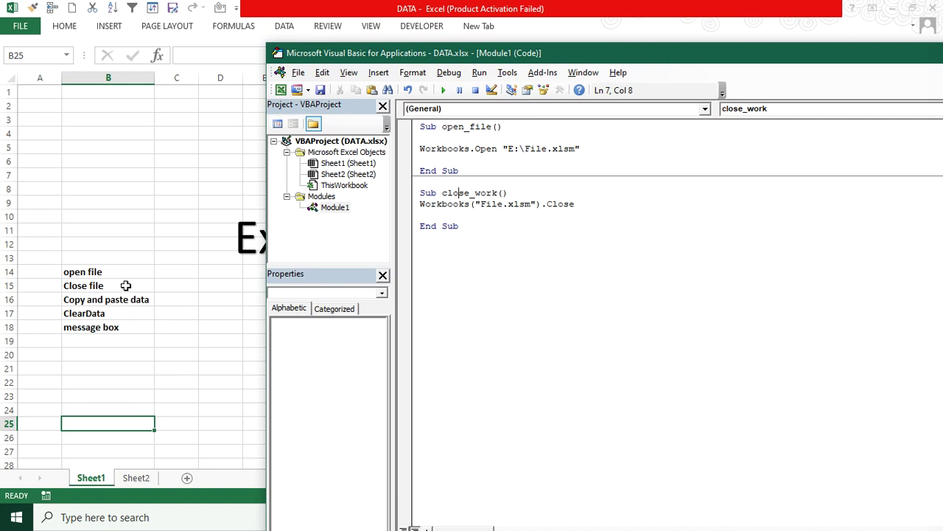
click(107, 298)
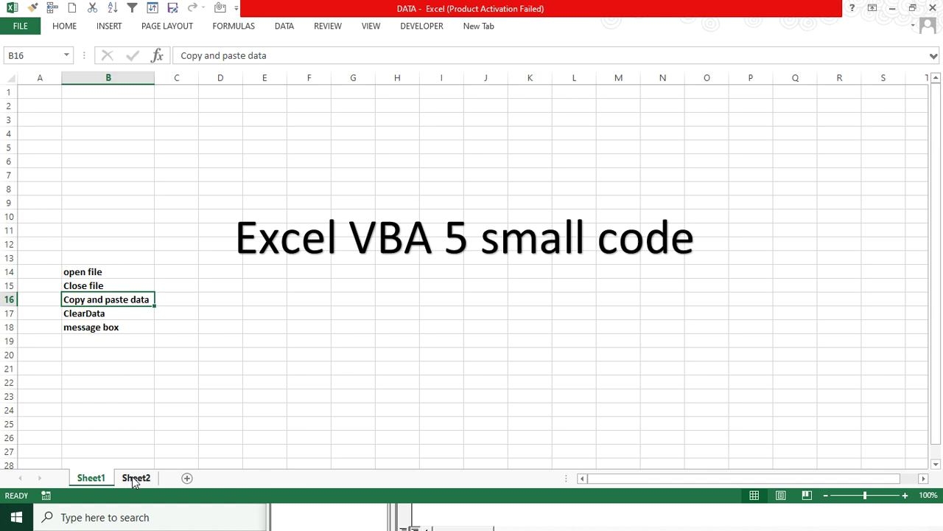
Add a new blank worksheet, Sheet3, next to Sheet2.
click(131, 477)
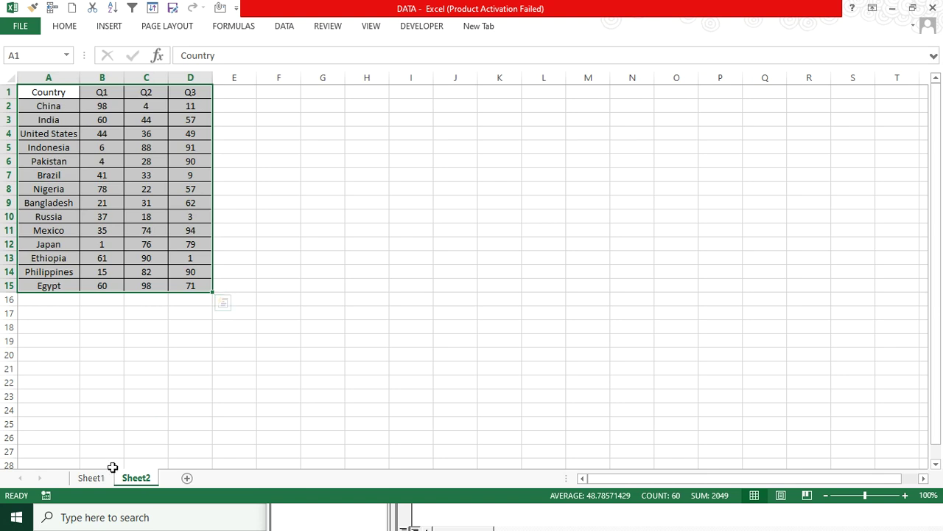
key(Escape)
click(189, 484)
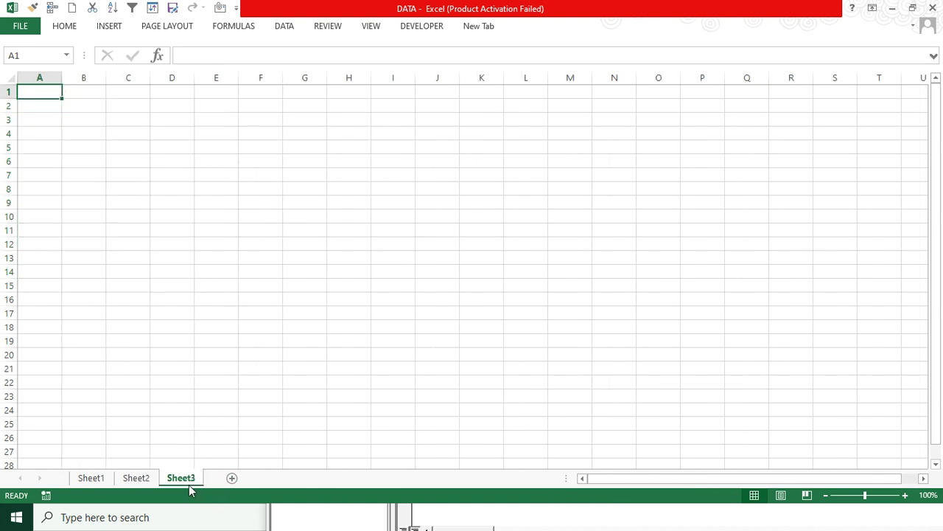
Copy Sheet2's table A1:D15 and paste it in place as values and number formats.
click(137, 477)
click(117, 110)
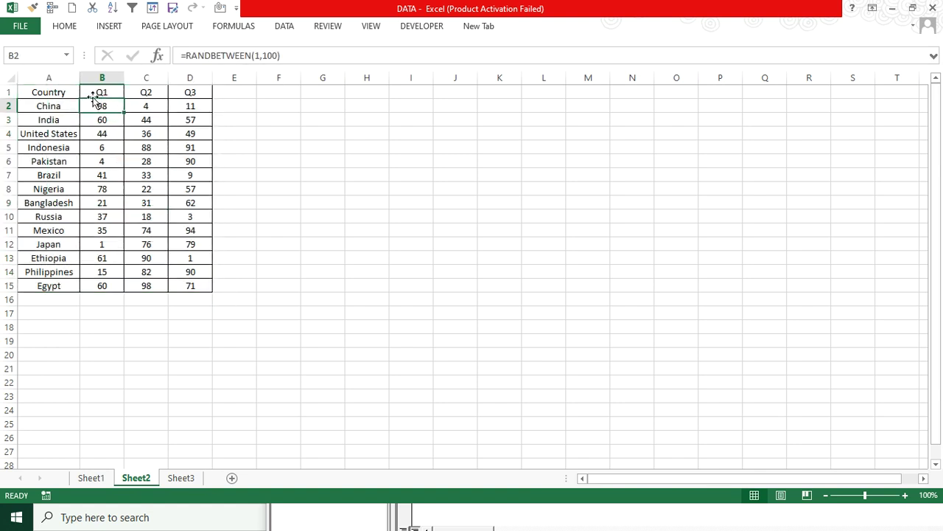
drag(75, 91, 186, 283)
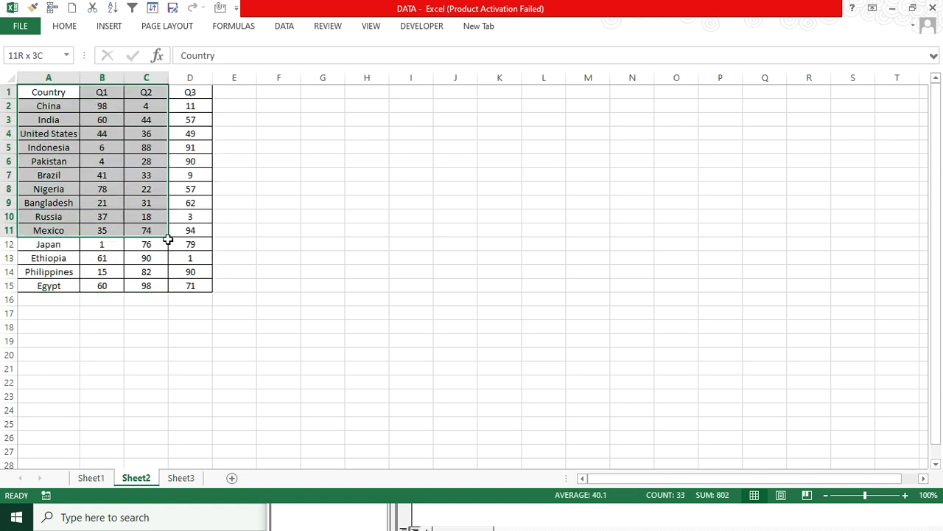
key(ctrl+c)
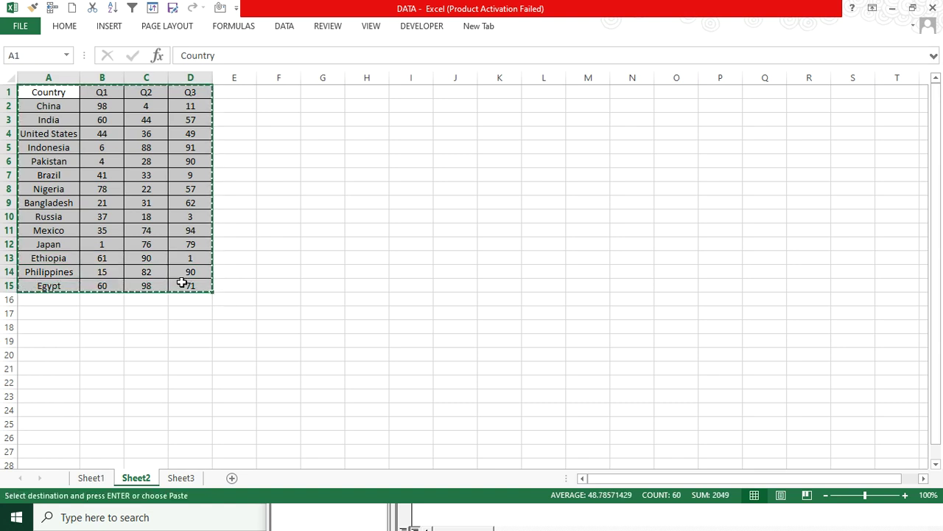
key(ctrl+alt+v)
key(u)
key(Return)
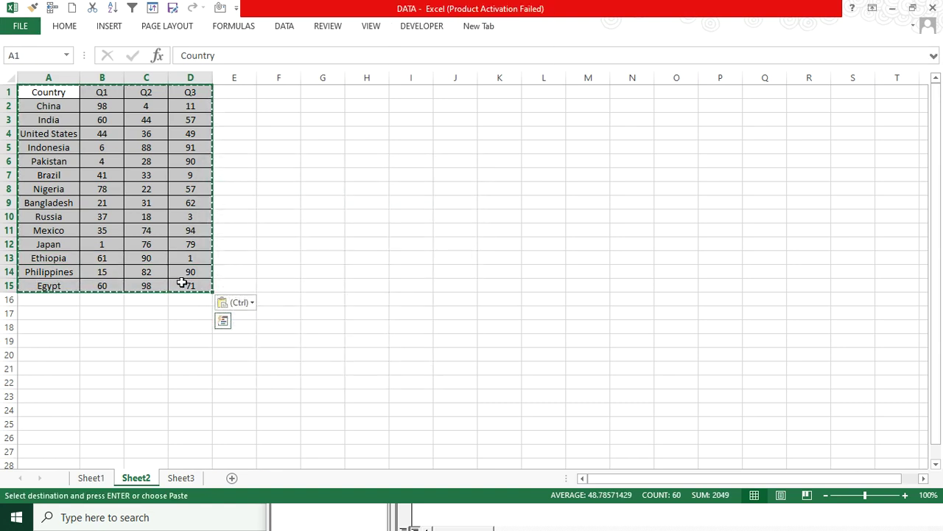
key(Escape)
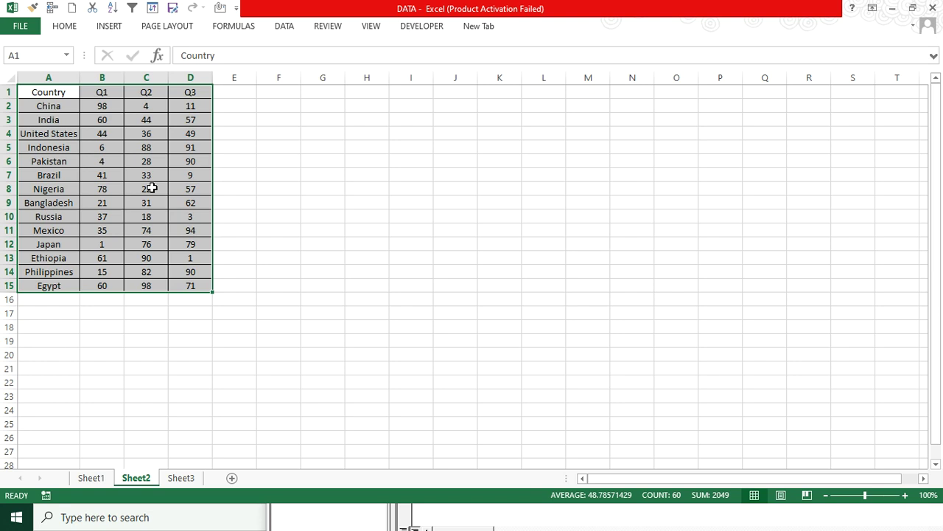
click(151, 188)
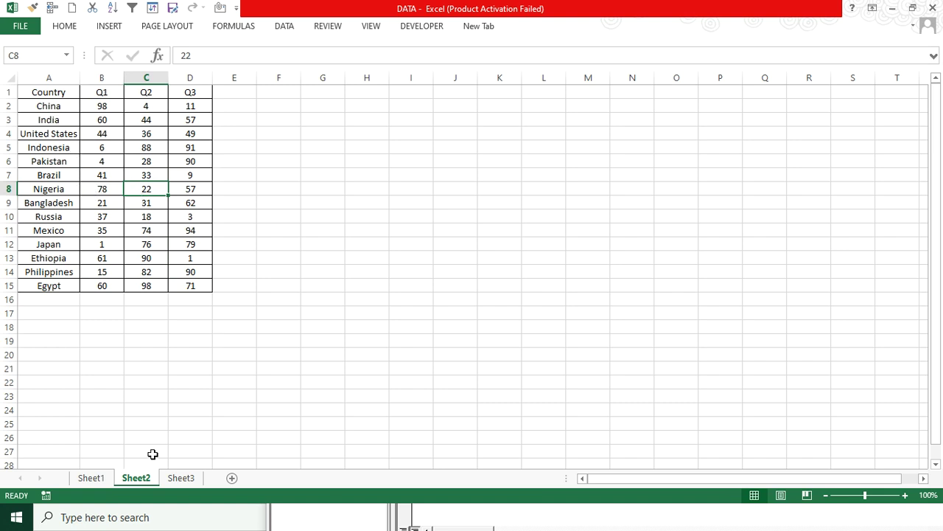
Copy the country table with Ctrl+A, trial-paste it into Sheet3 at A1, then undo.
click(177, 479)
click(156, 479)
key(ctrl+a)
key(ctrl+c)
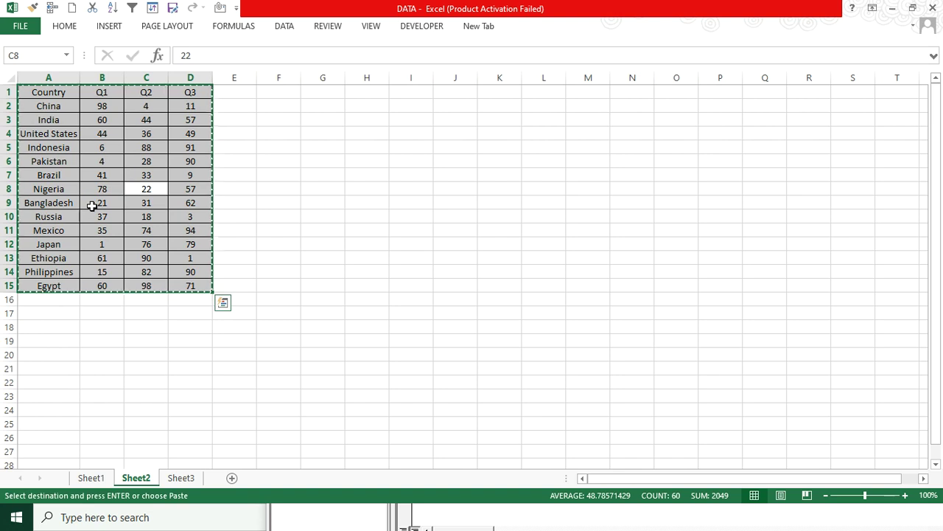
click(182, 479)
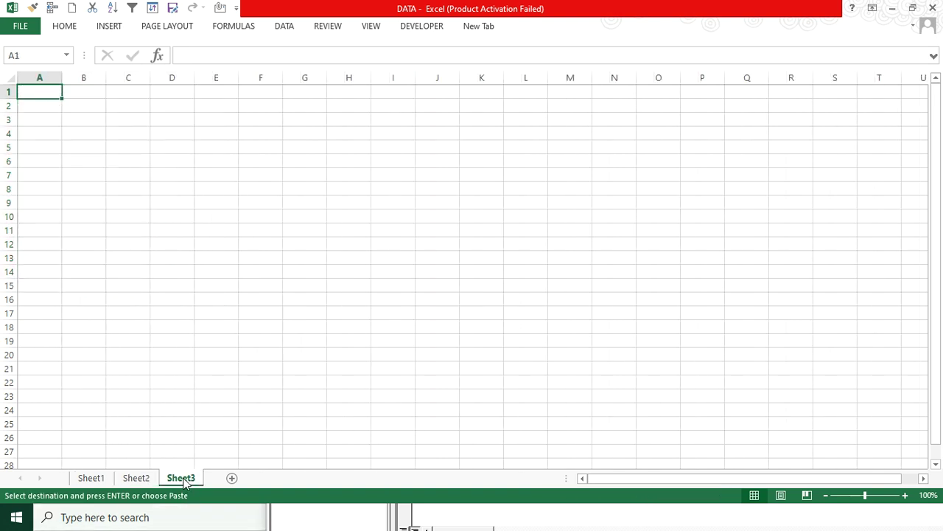
key(ctrl+v)
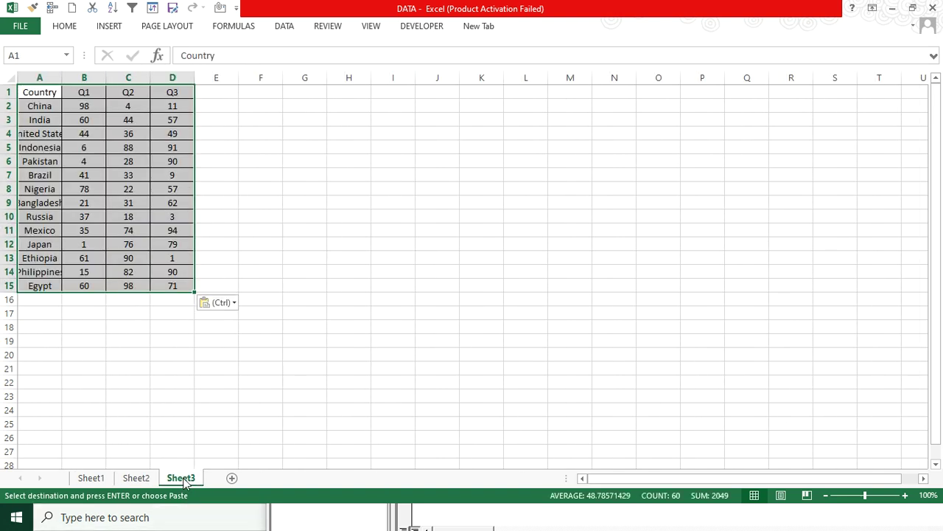
key(ctrl+z)
On Sheet2, test that Ctrl+A from D15 and from A1 selects the whole table.
click(135, 478)
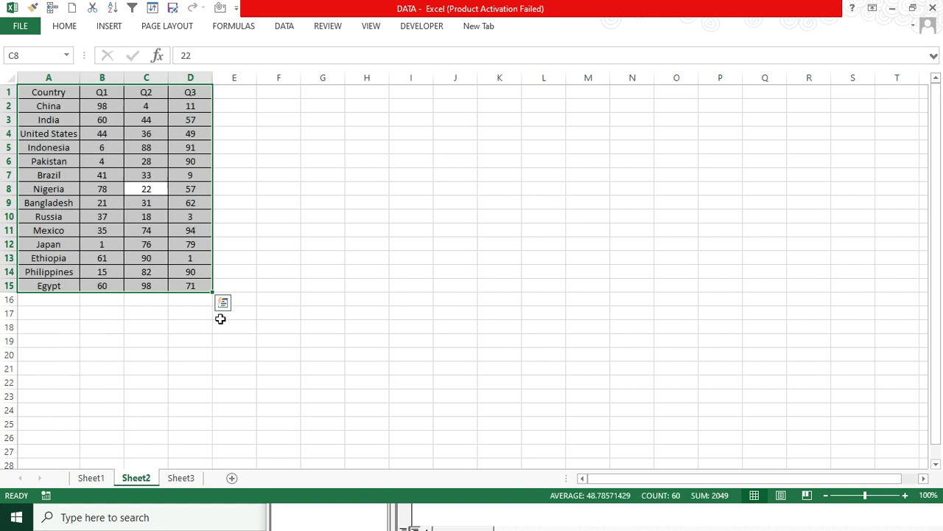
click(245, 353)
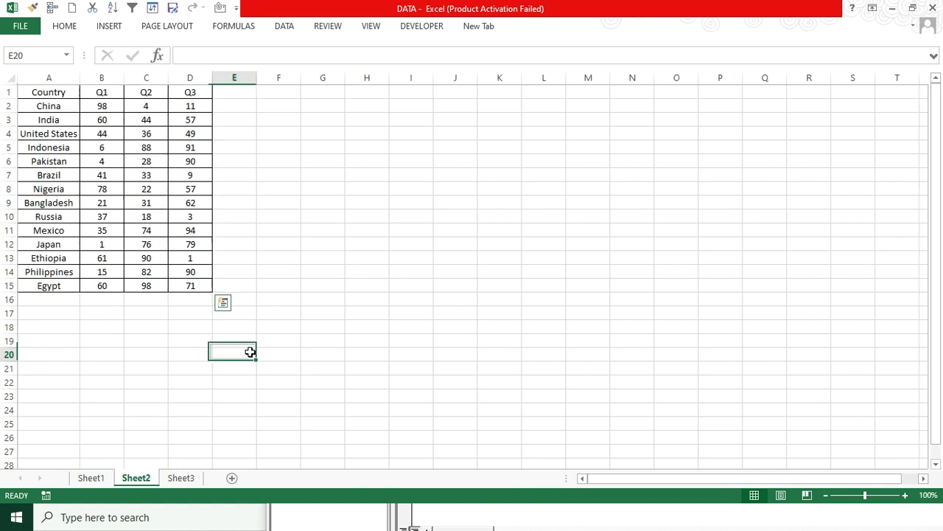
click(188, 291)
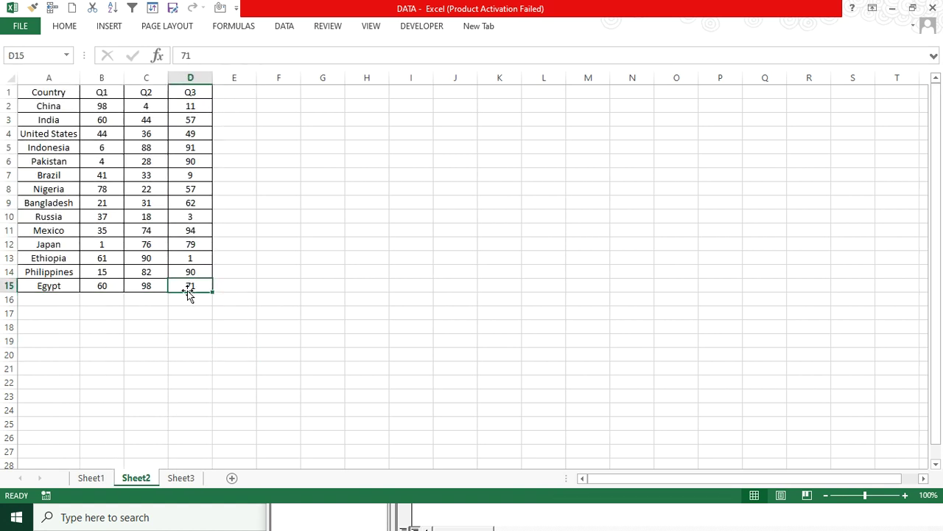
key(ctrl+a)
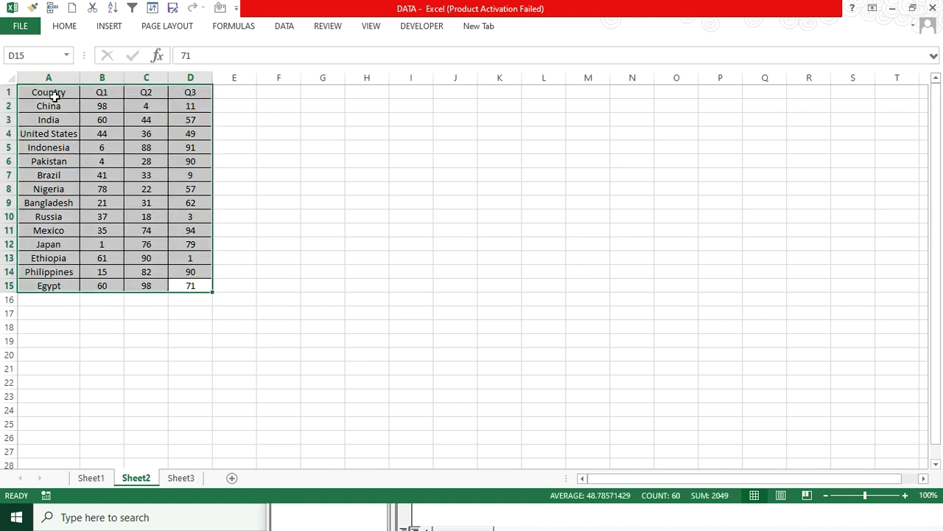
click(54, 97)
key(ctrl+a)
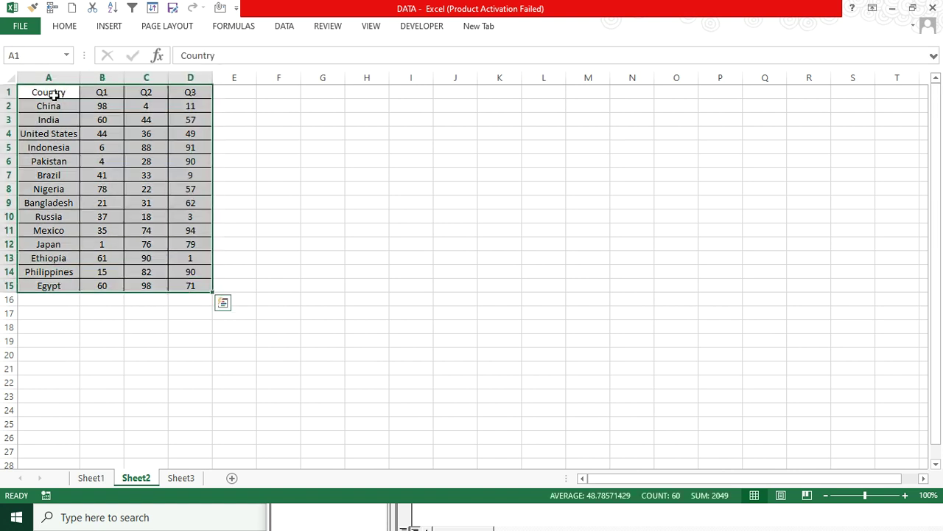
click(322, 379)
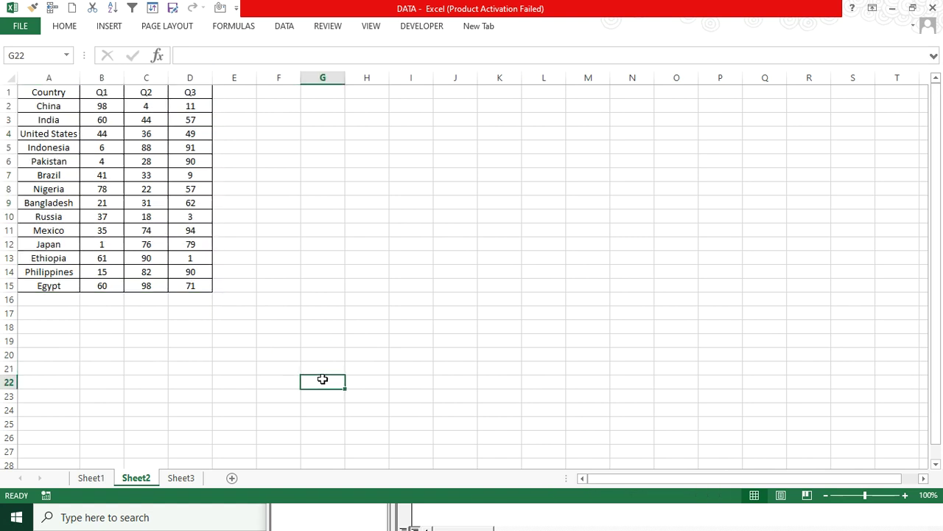
Create a new Sub COPY_PASTE_DATA below close_work and place the caret in its body.
key(alt+F11)
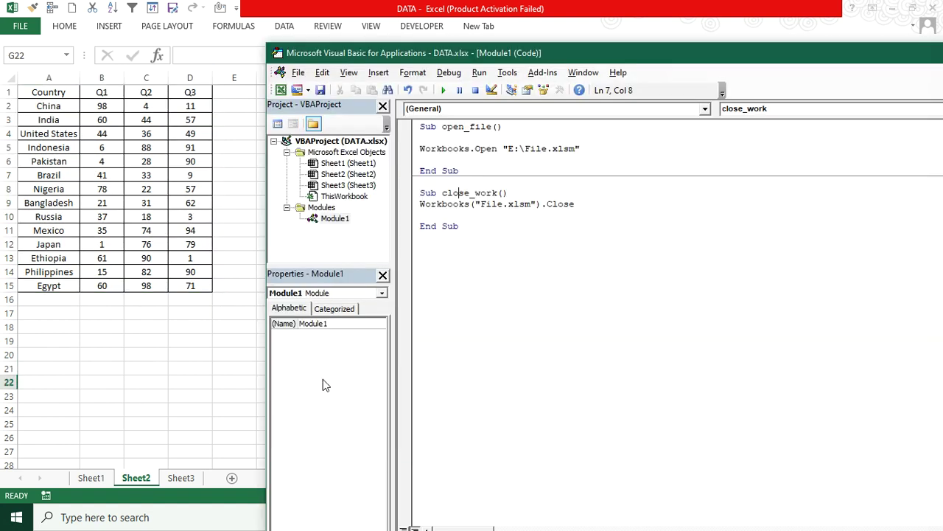
click(475, 232)
key(Return)
text(SUB )
text(COPY_O)
text(AS)
key(BackSpace)
key(BackSpace)
key(BackSpace)
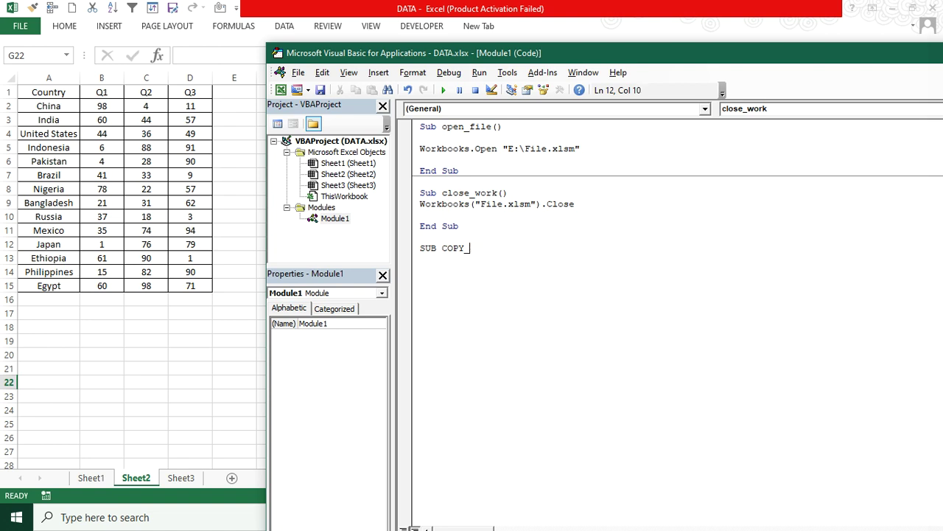
text(PASTE_SA)
text(T)
key(BackSpace)
key(BackSpace)
key(BackSpace)
text(DATA)
key(Return)
key(Return)
key(Return)
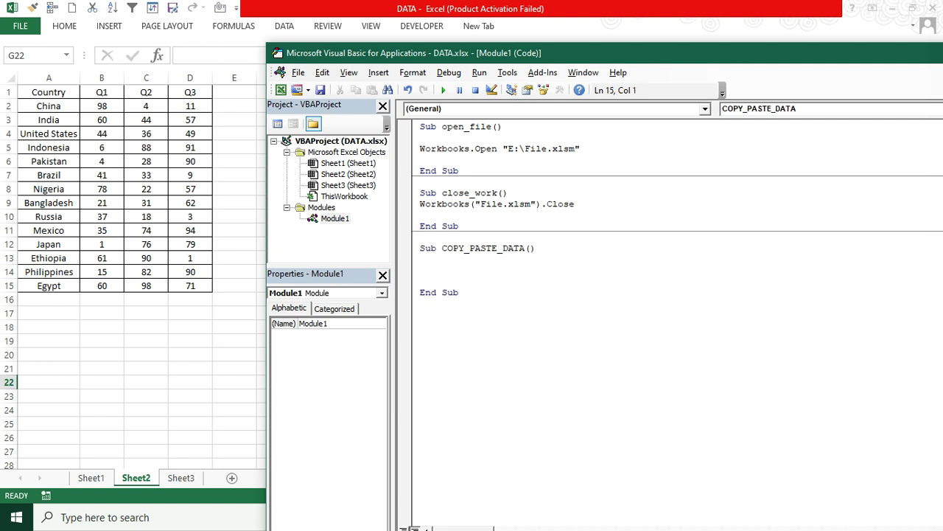
click(421, 259)
Type Range("A1").CurrentRegion as the macro's first line.
text(r)
text(ANGE)
key(BackSpace)
key(BackSpace)
key(BackSpace)
key(BackSpace)
key(BackSpace)
text(Ra)
text(nge()
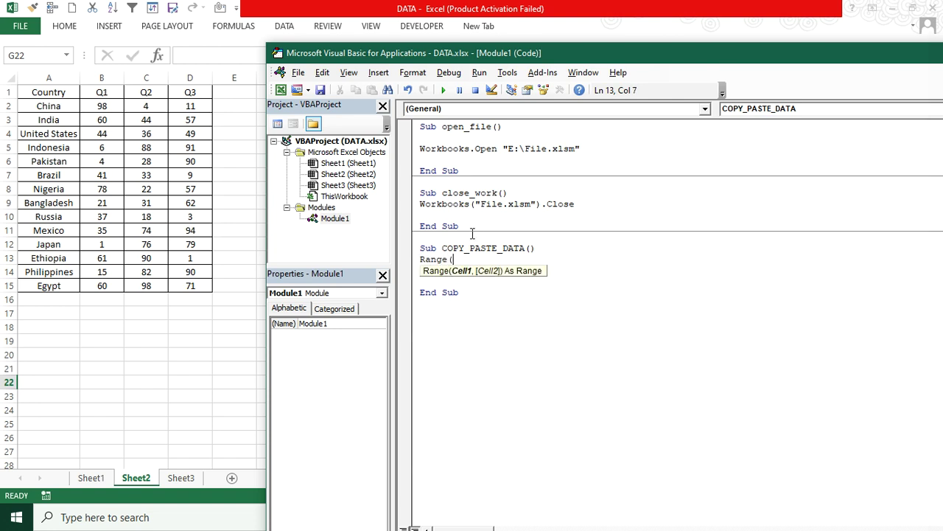
text("A)
text(1"))
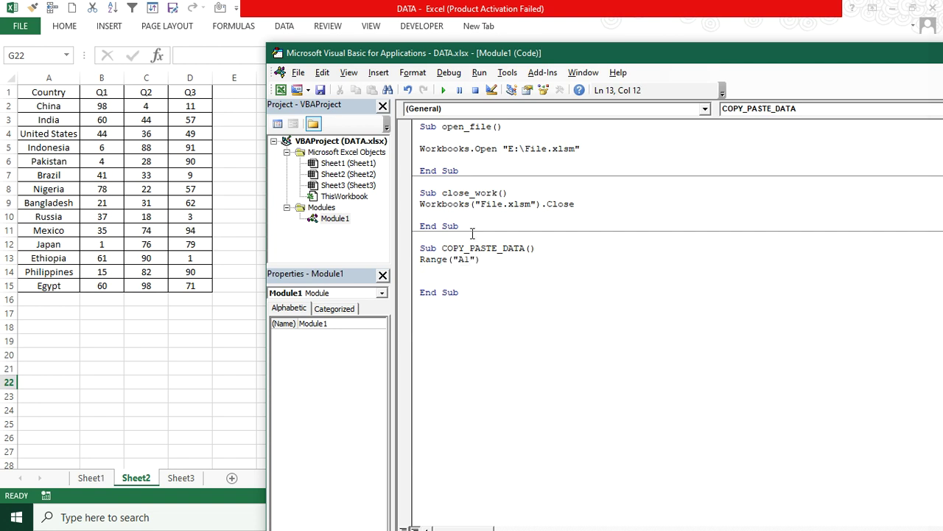
text(.)
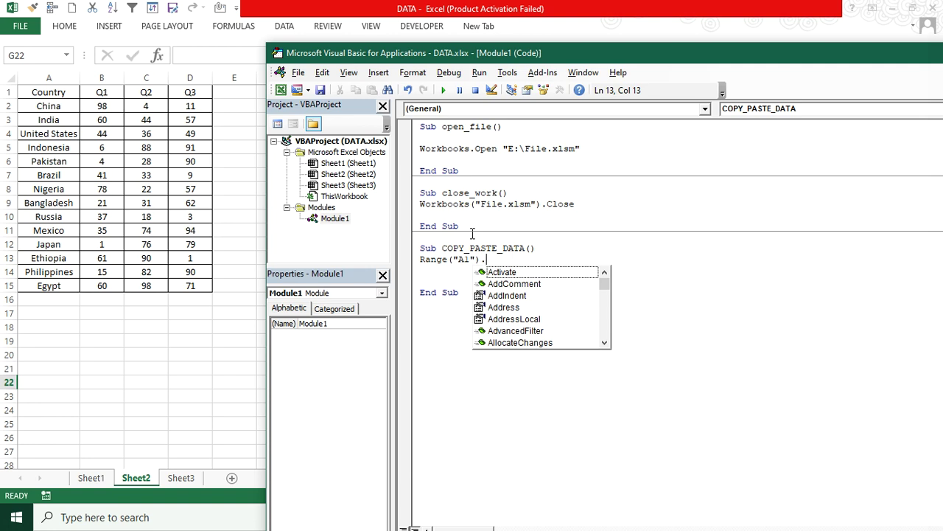
text(cu)
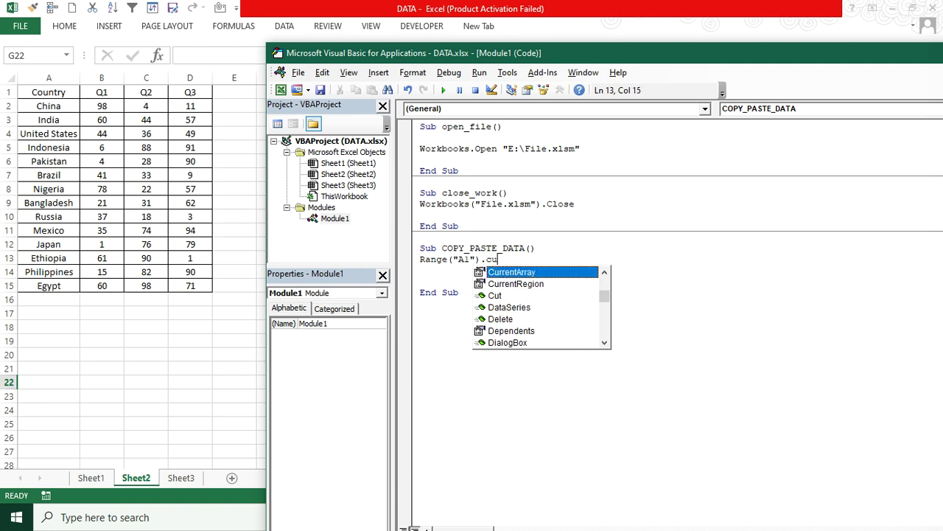
key(Down)
key(Tab)
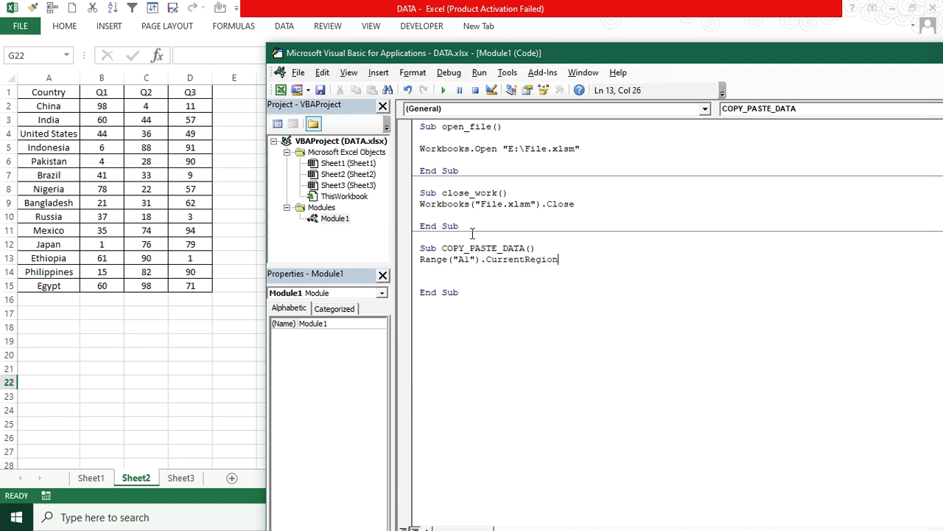
Check the table's current region on Sheet2, then finish the line with .Copy.
click(78, 208)
key(ctrl+a)
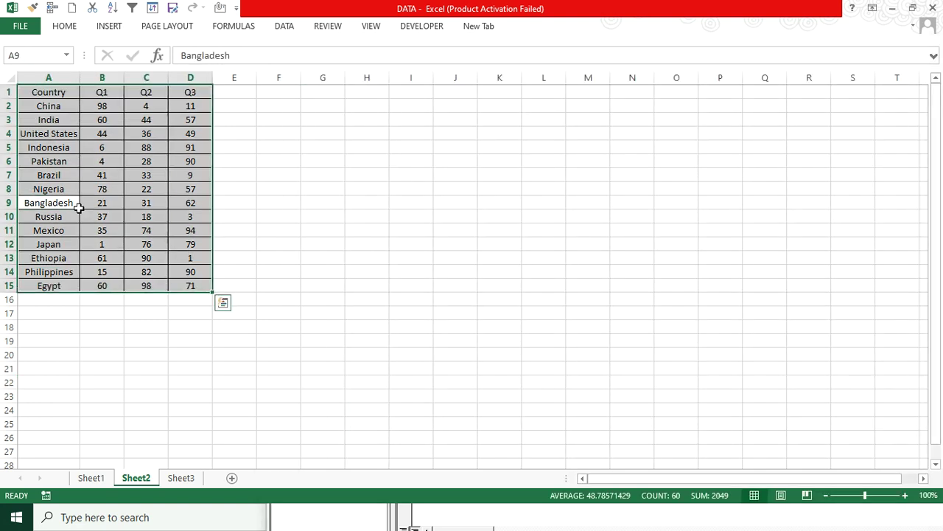
key(ctrl+q)
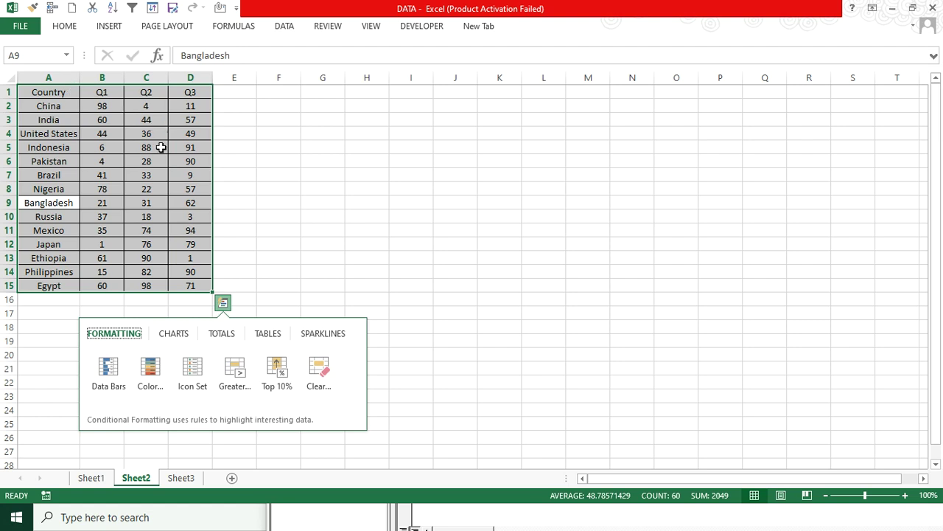
click(144, 239)
click(144, 240)
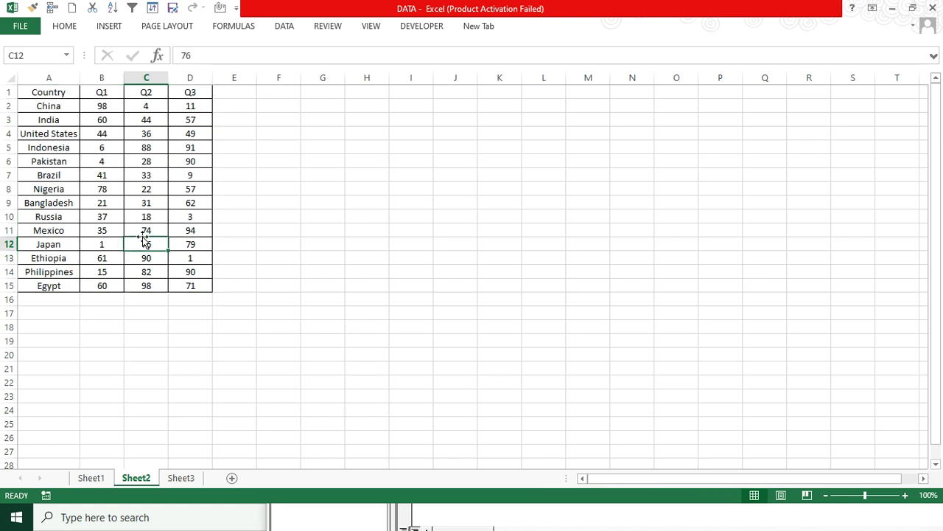
key(alt+F11)
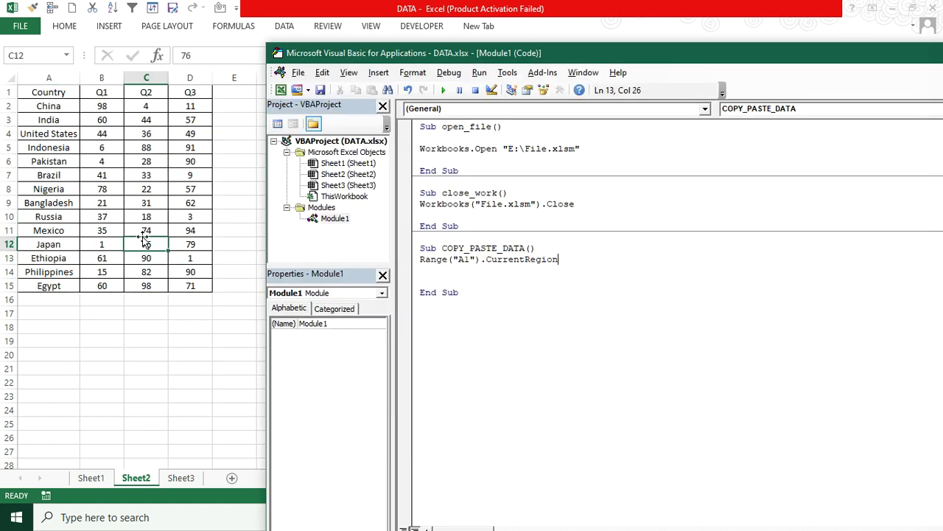
text(.cop)
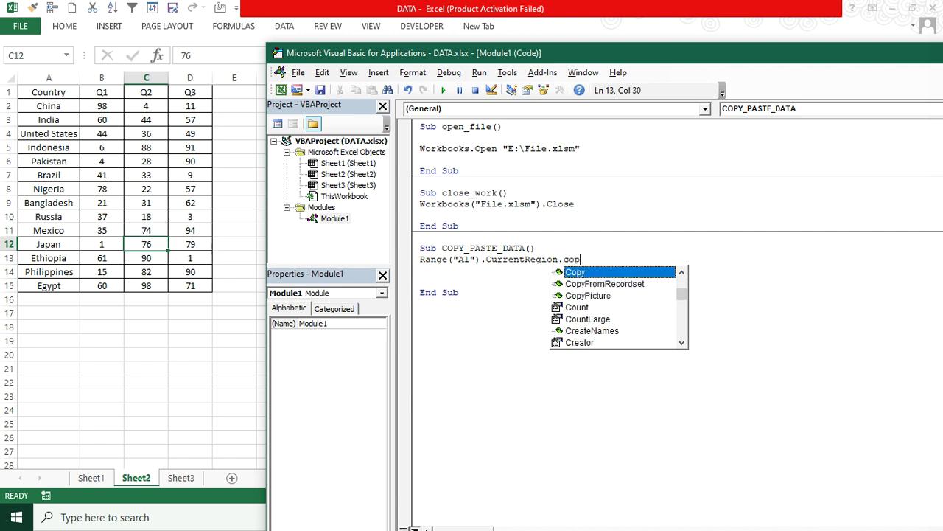
key(Tab)
Add Sheets("Sheet3").Range("A1").PasteSpecial on the next line.
key(Return)
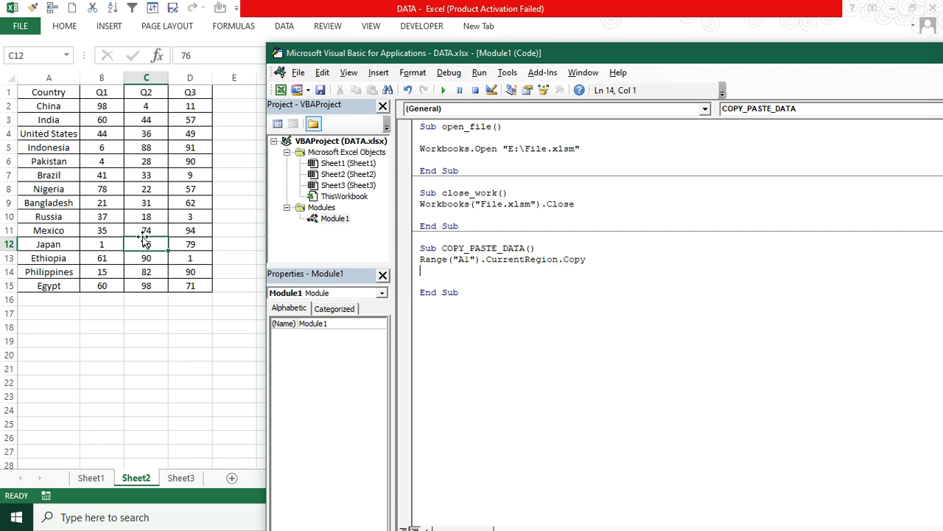
text(S)
text(heets)
text(()
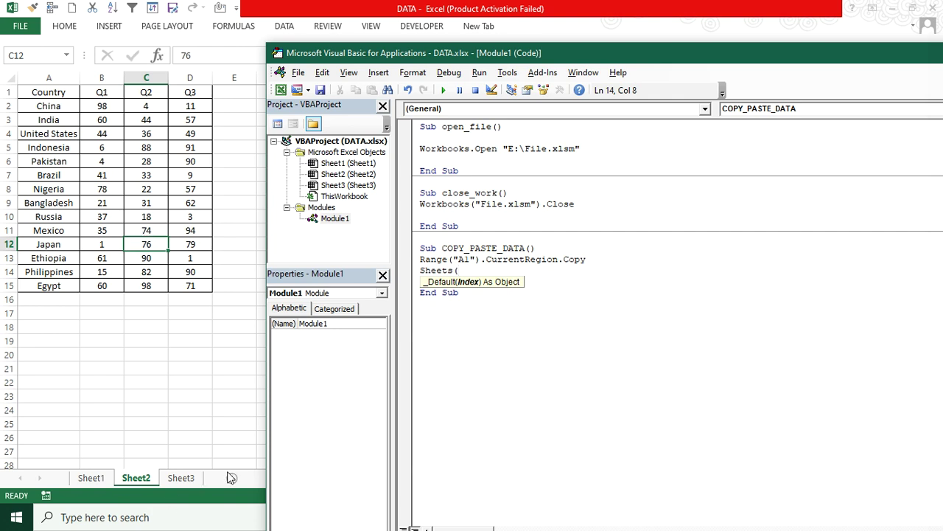
text("s)
key(BackSpace)
text(Sheet)
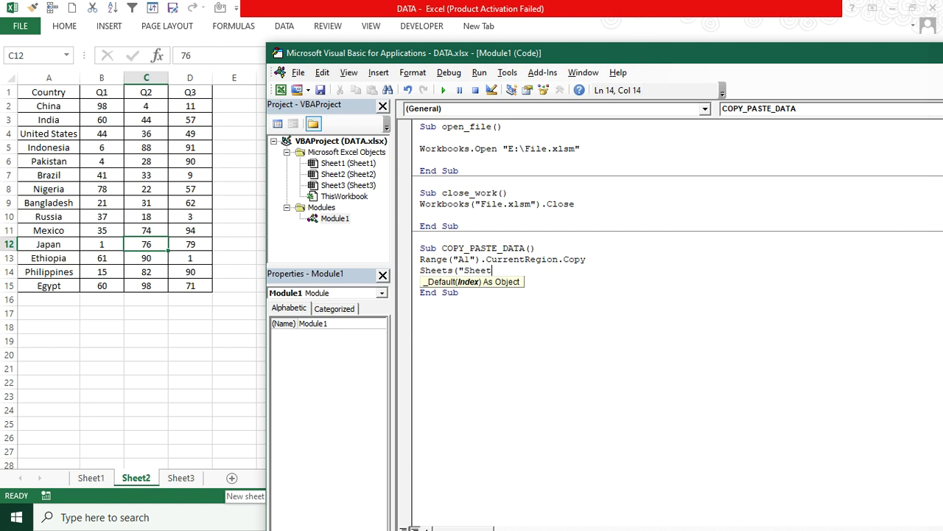
text(3"))
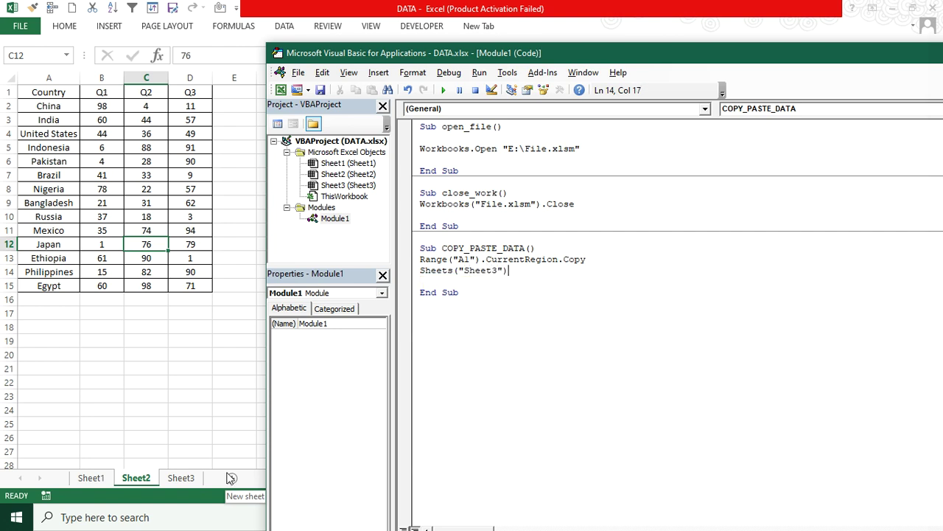
text(.range)
text(()
text("A1")
text())
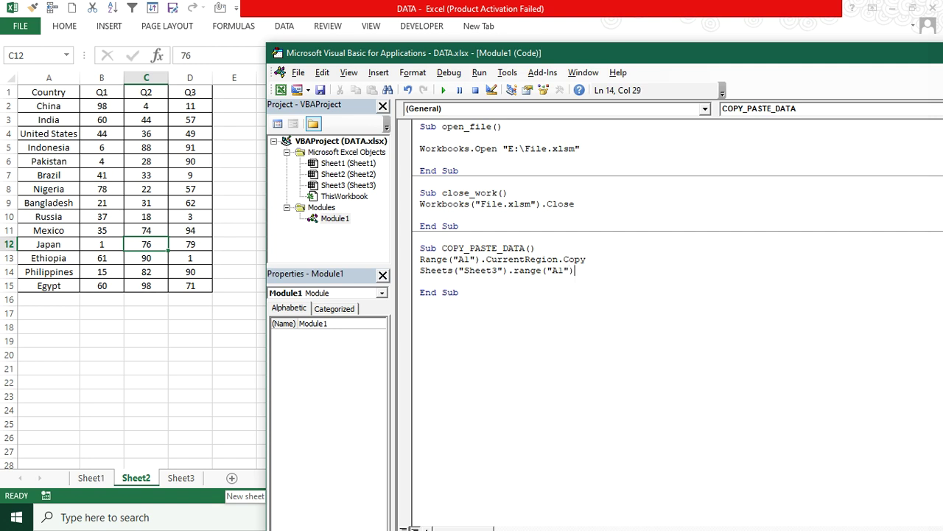
text(.pas)
text(tespecia)
text(l)
key(Return)
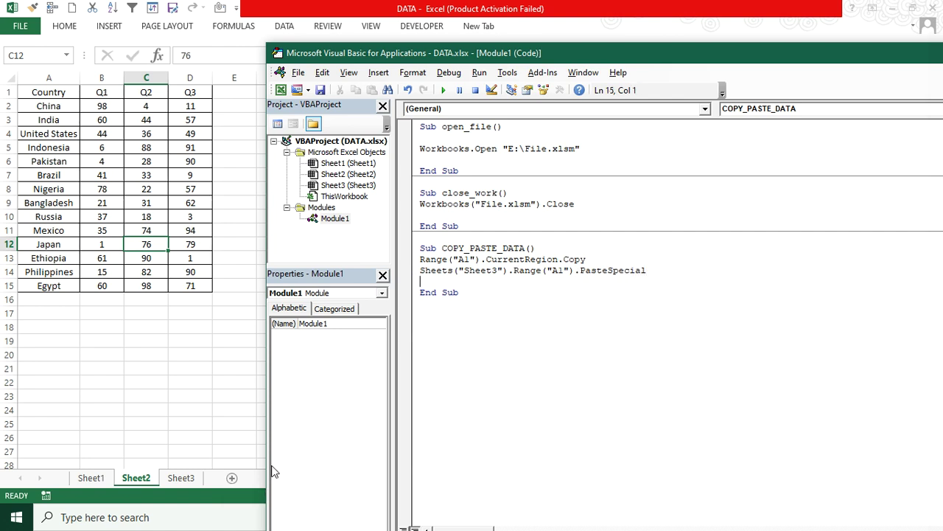
click(670, 268)
key(BackSpace)
text(l)
key(Down)
Step through COPY_PASTE_DATA with F8 over the copy and paste lines.
key(F8)
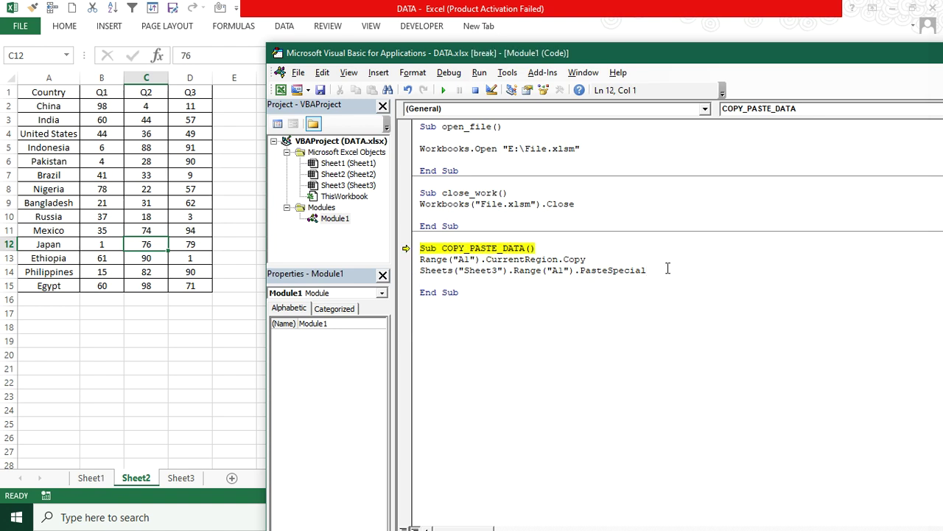
key(F8)
key(F8)
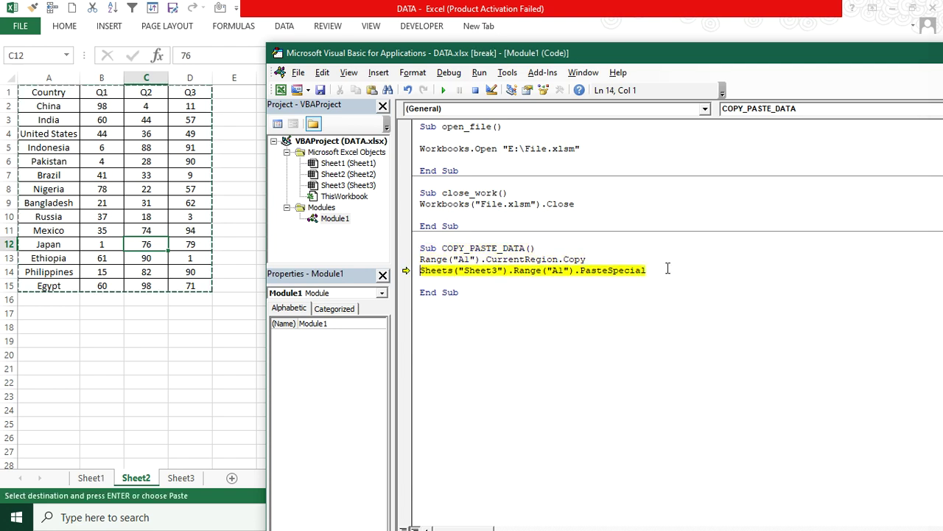
key(F8)
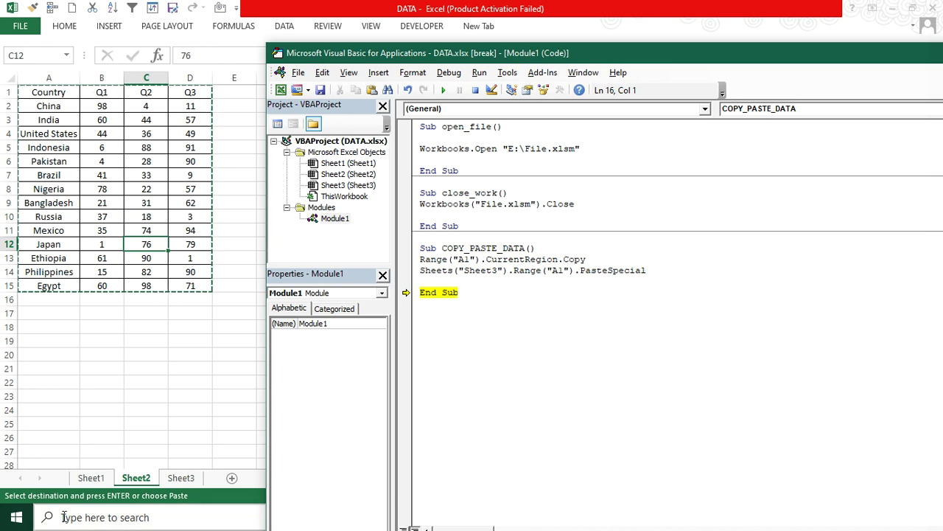
Check the pasted table on Sheet3, clear it with Delete, and return to the code.
click(181, 477)
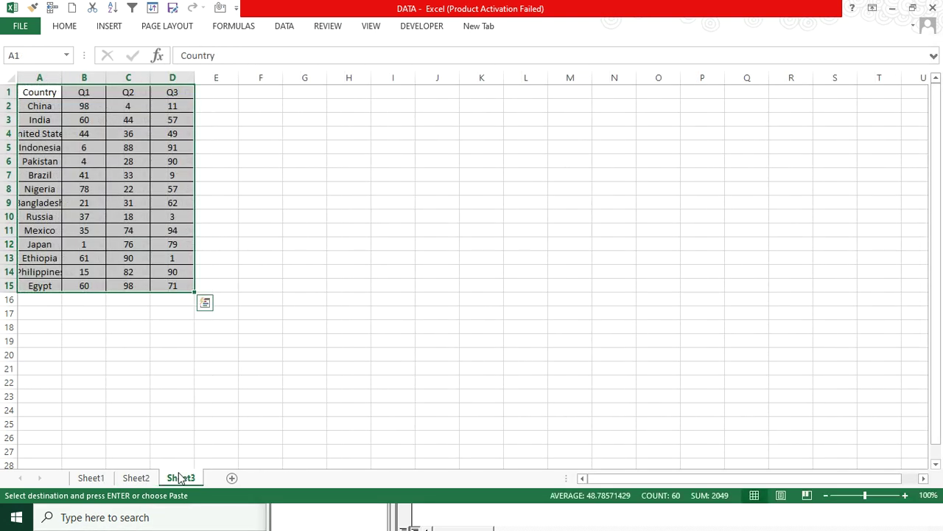
key(Delete)
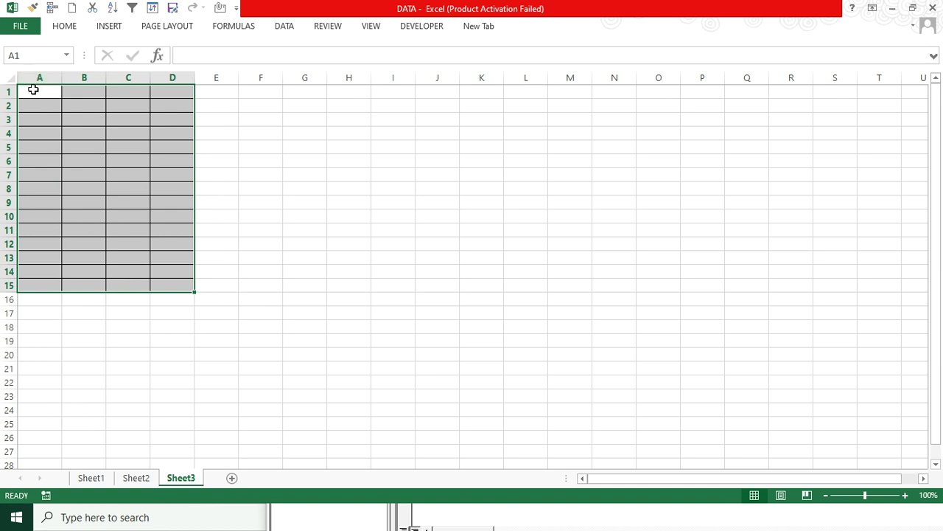
click(136, 478)
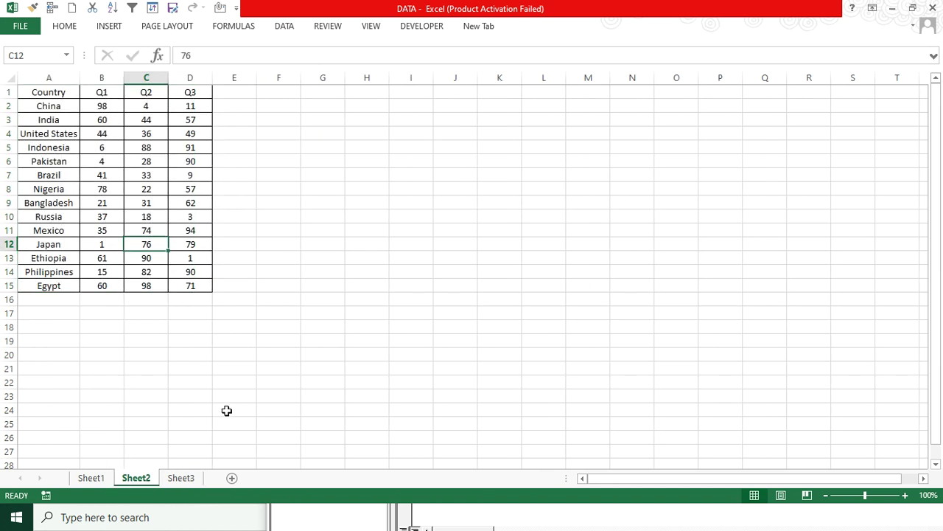
key(alt+F11)
click(181, 479)
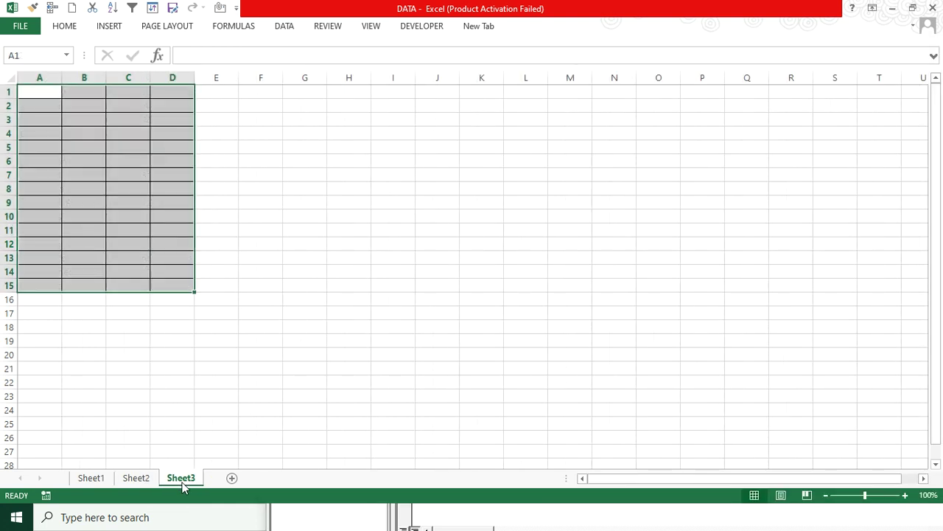
click(151, 478)
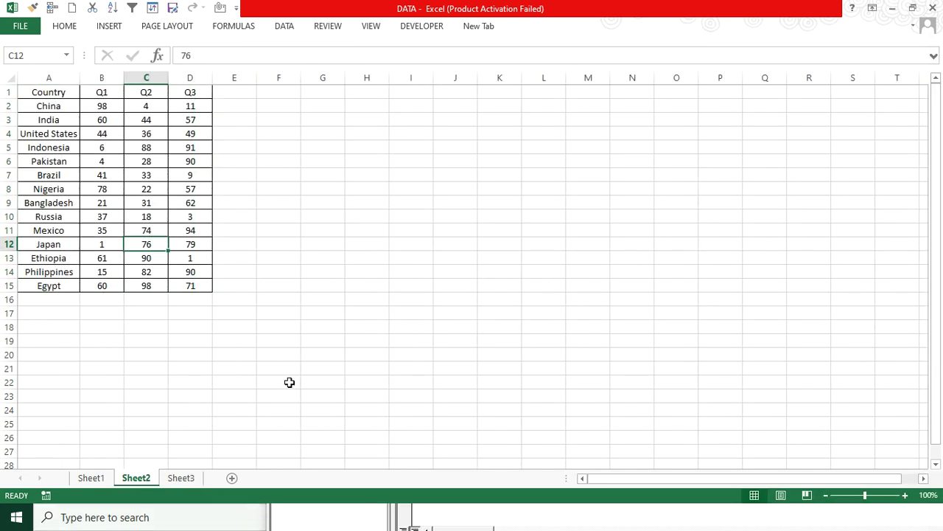
key(alt+F11)
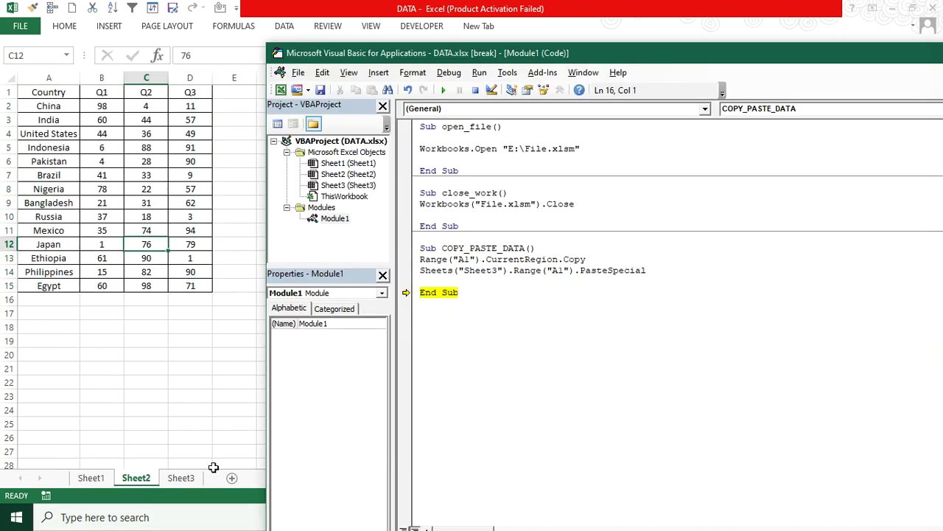
Reset the macro and split the paste into Sheets("Sheet3").Select and Range("A1").PasteSpecial lines.
click(507, 271)
key(shift+End)
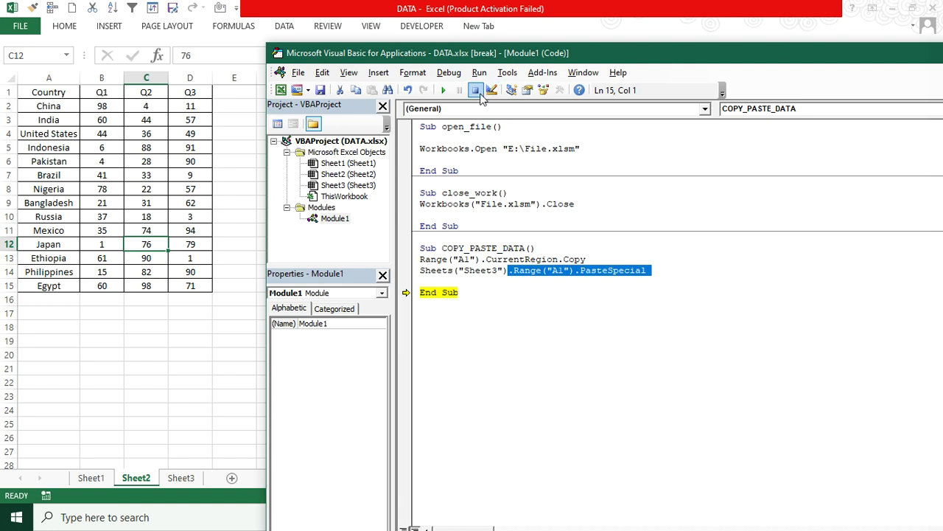
click(475, 90)
key(Delete)
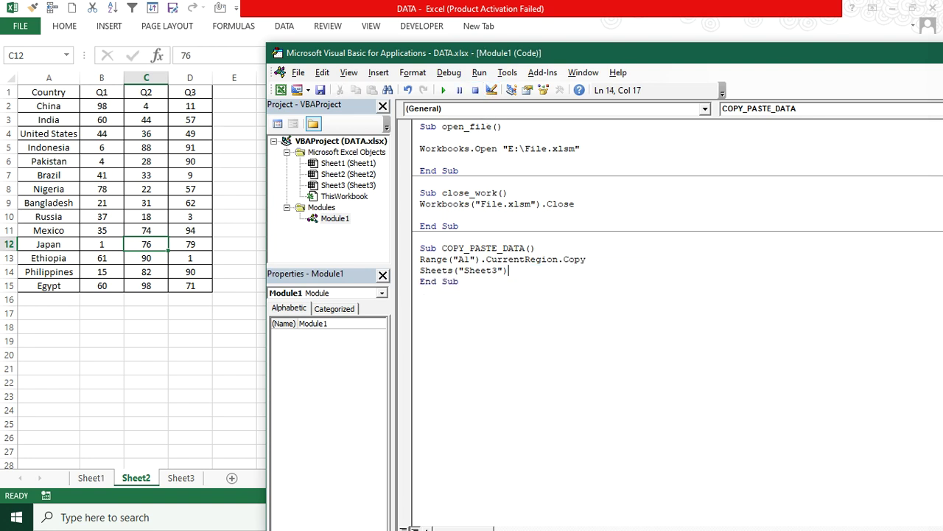
text(.sele)
text(ct)
key(Return)
key(Return)
key(Return)
key(Up)
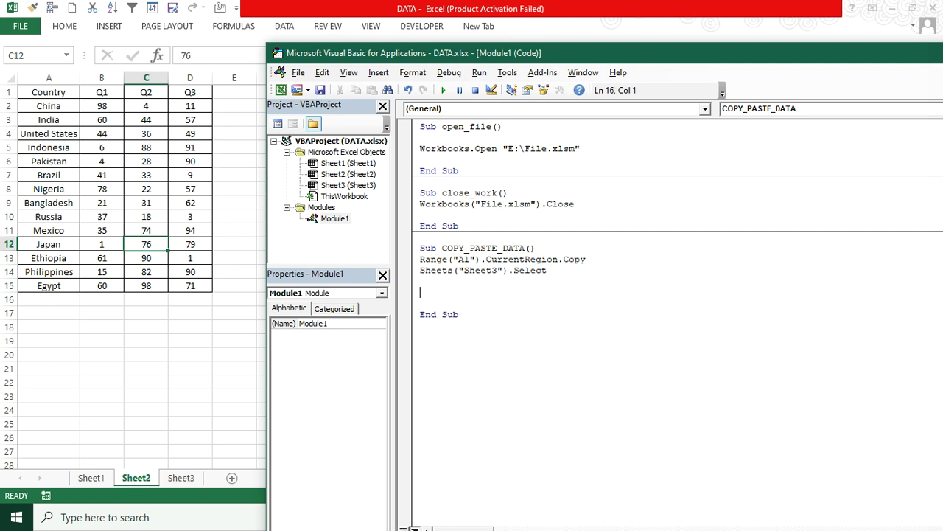
text(Ran)
text(ge(")
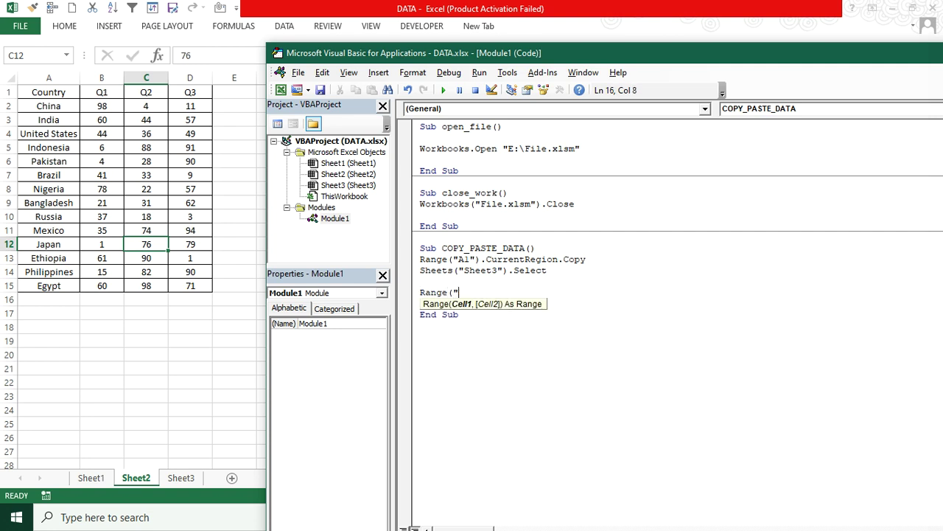
text(A1")
text())
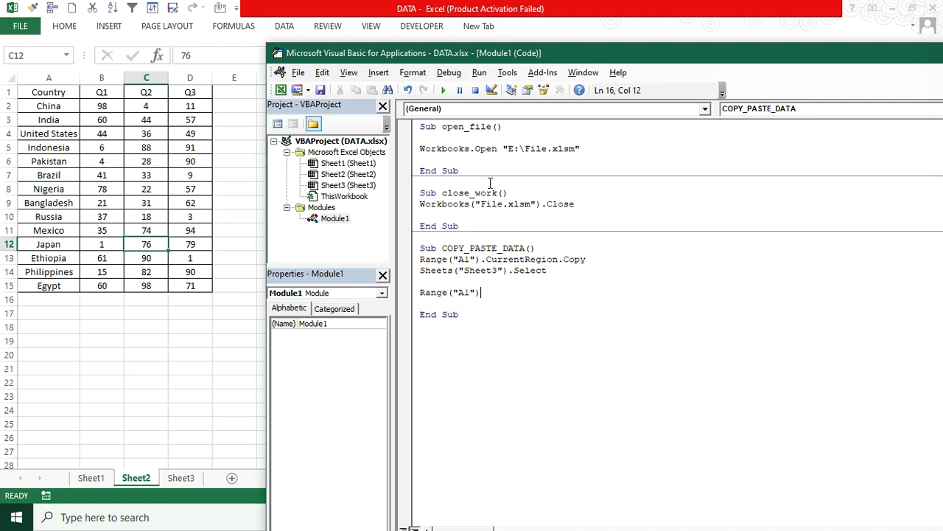
text(.pas)
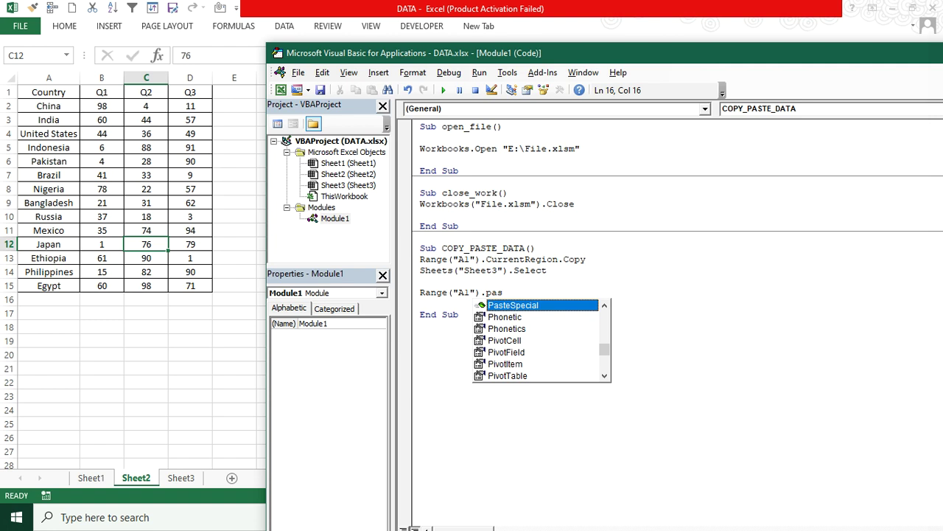
key(Return)
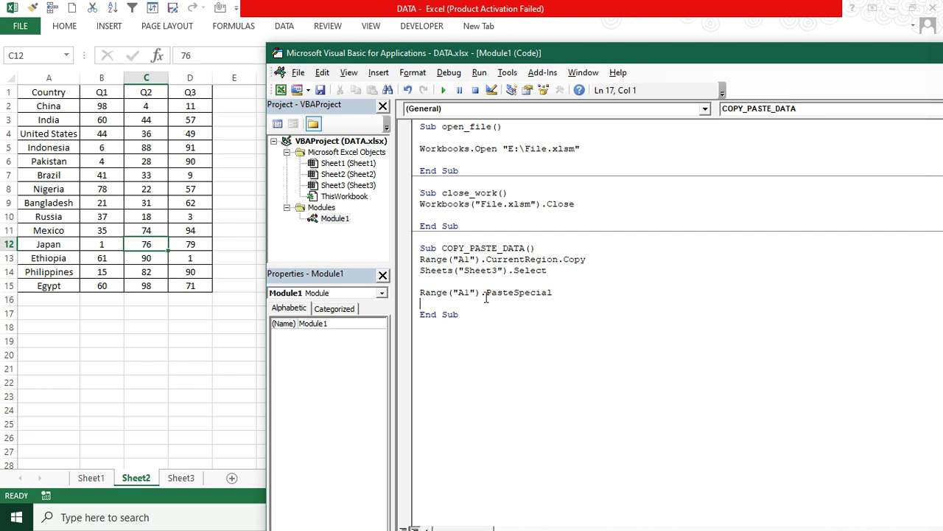
Step the revised COPY_PASTE_DATA with F8 to paste the table into Sheet3, then view the sheet.
click(504, 239)
click(502, 248)
key(F8)
key(F8)
key(F8)
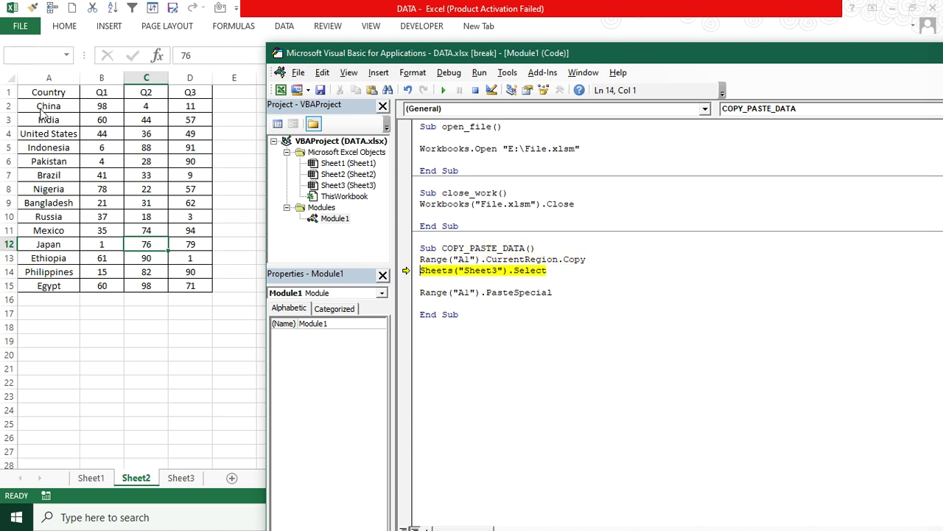
key(F8)
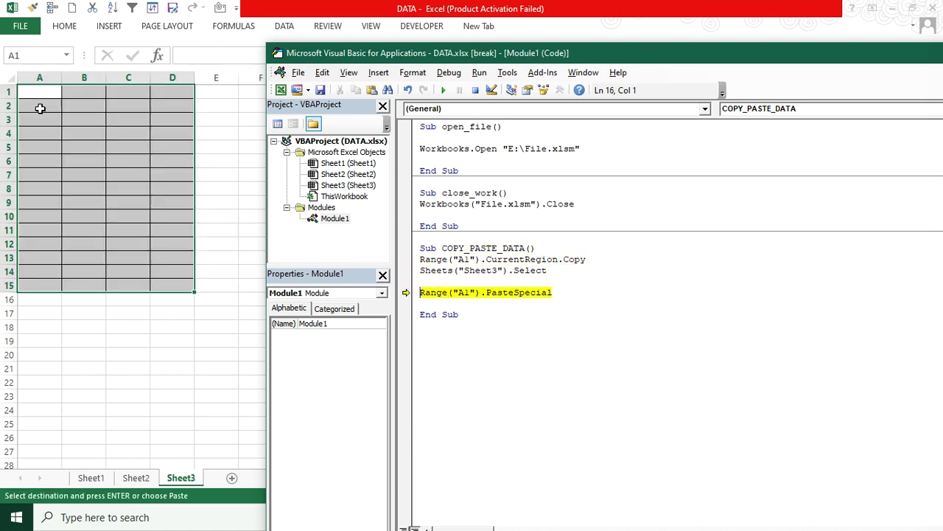
key(F8)
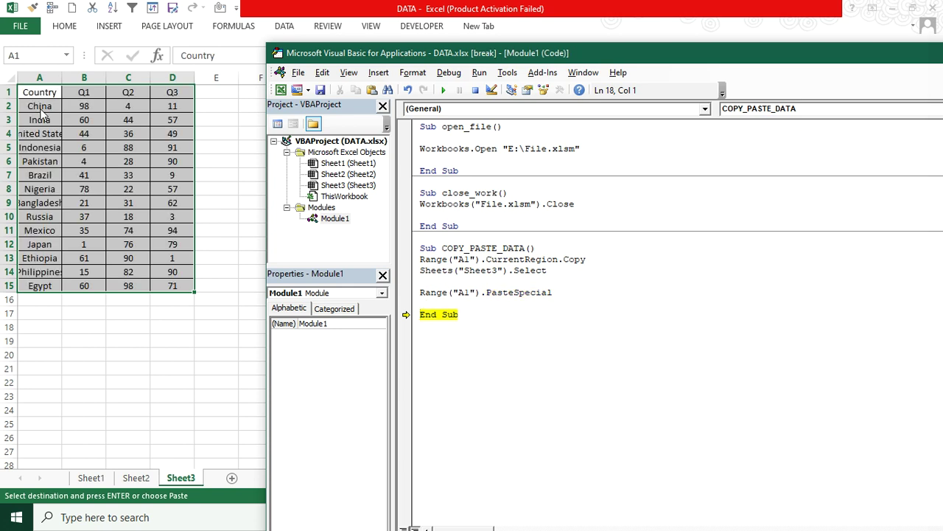
key(F8)
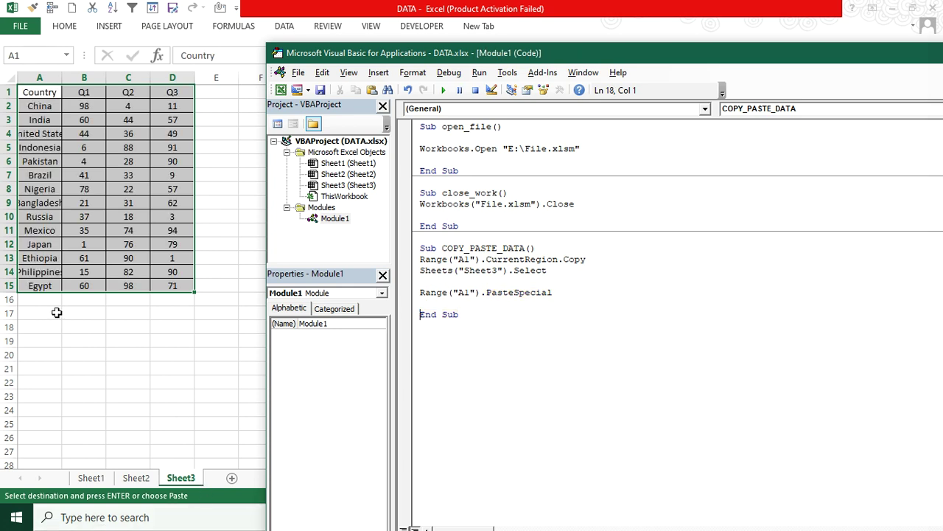
click(84, 269)
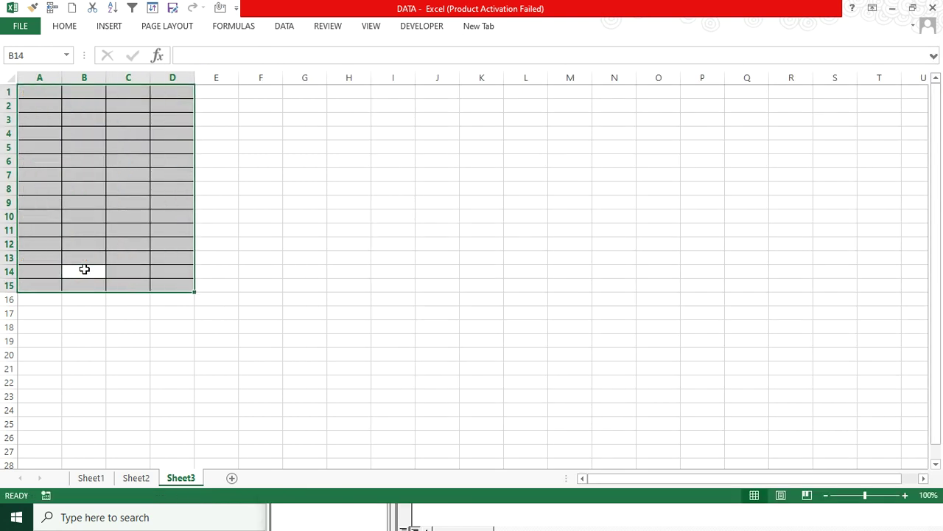
Move Sheet2's Country/Q1–Q3 table from A1:D15 so it starts at G7.
click(135, 479)
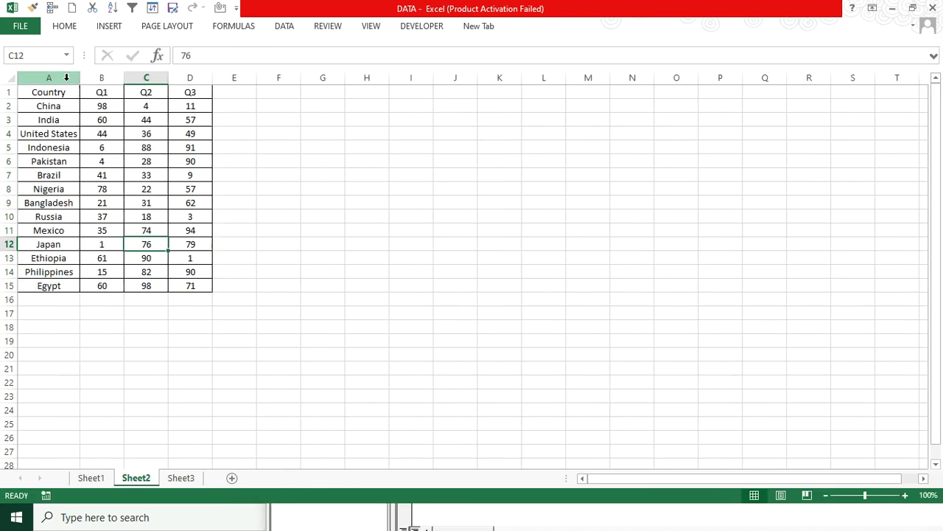
mouse_move(57, 93)
mouse_down()
mouse_move(181, 299)
mouse_move(204, 289)
mouse_up()
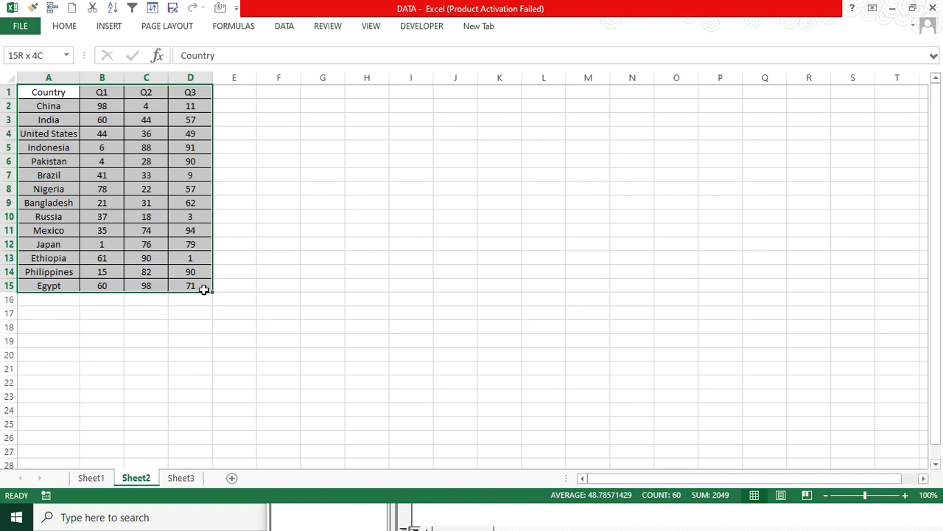
key(ctrl+c)
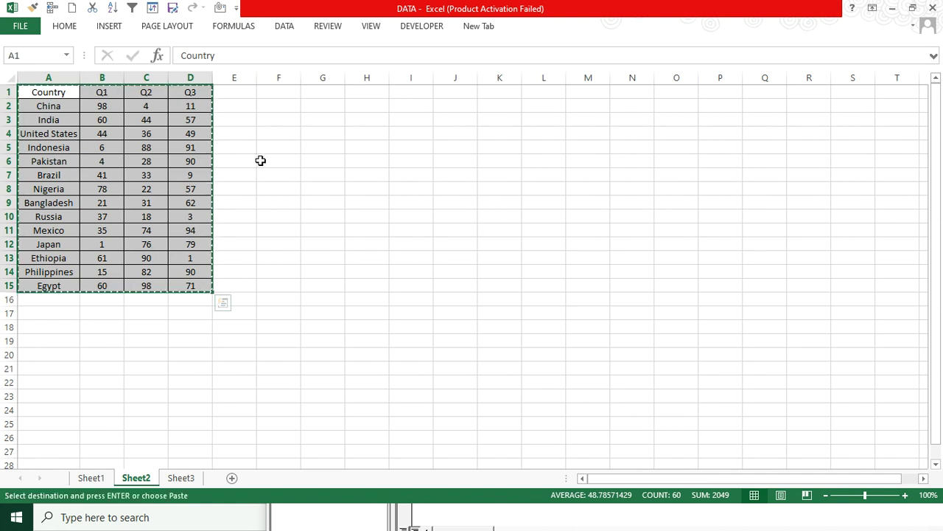
click(312, 174)
key(ctrl+v)
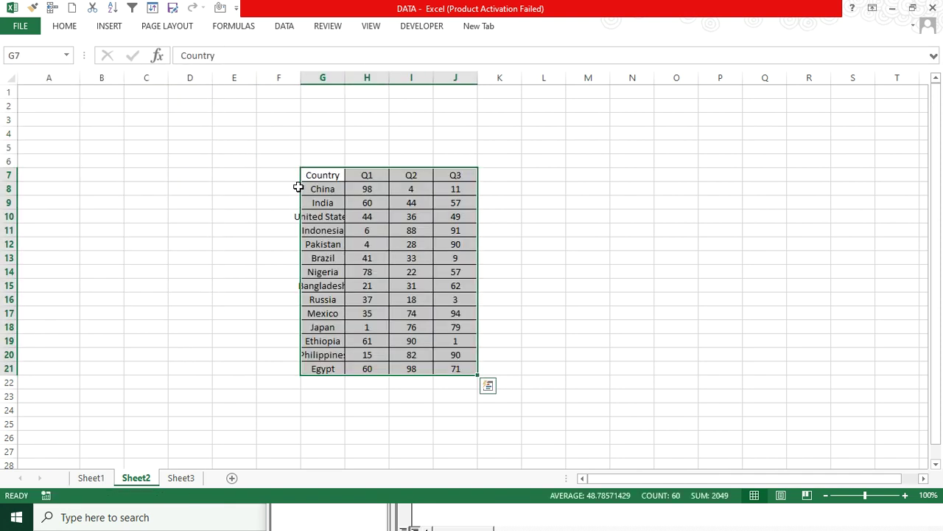
Autofit column G to the country names and select the whole table region.
double_click(346, 76)
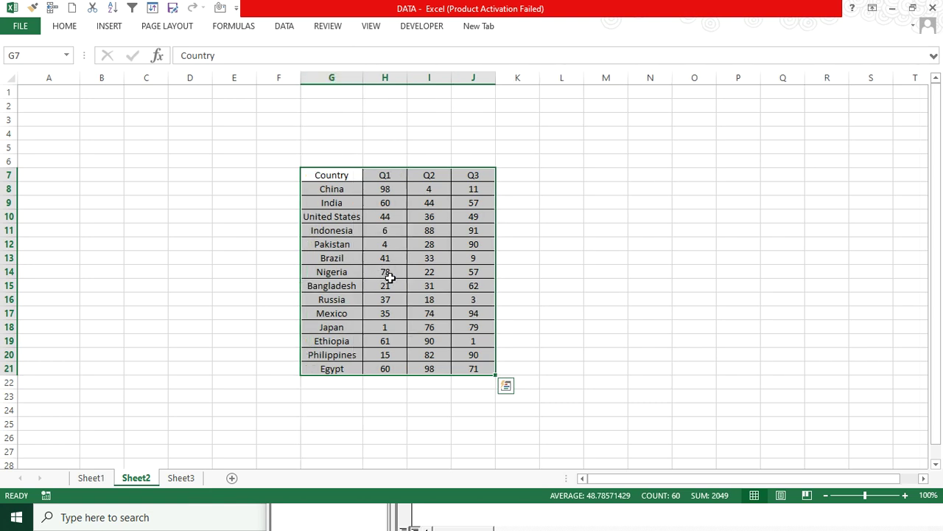
drag(389, 275, 388, 280)
key(ctrl+a)
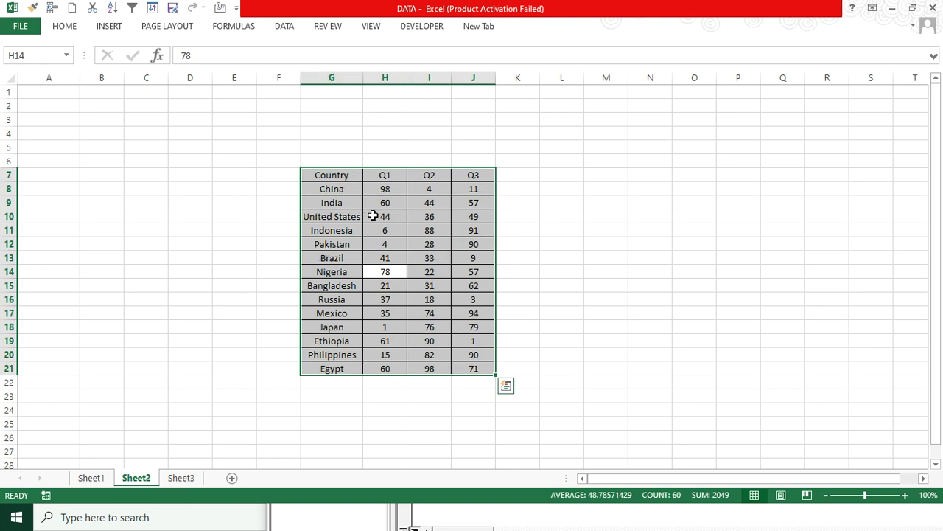
Move the code window aside and inspect the table's cells, ending on H14 (78).
key(alt+F11)
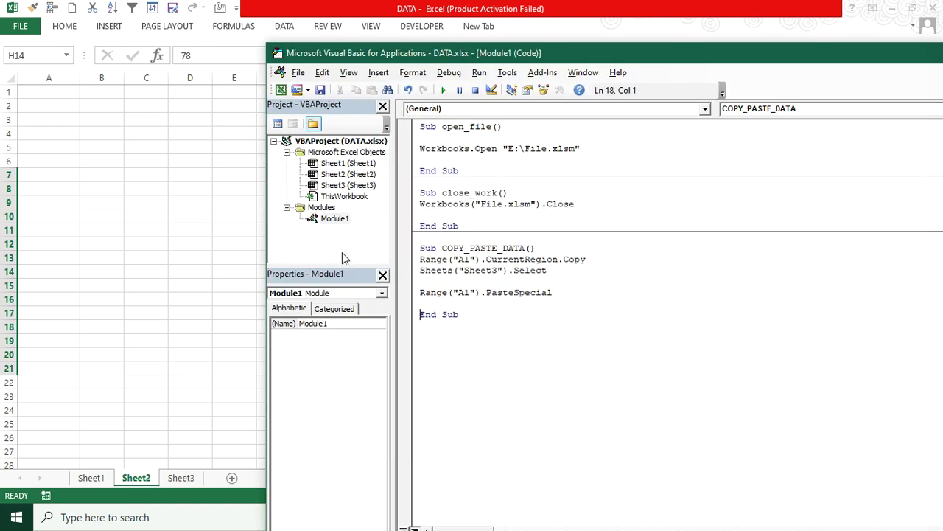
drag(545, 53, 562, 311)
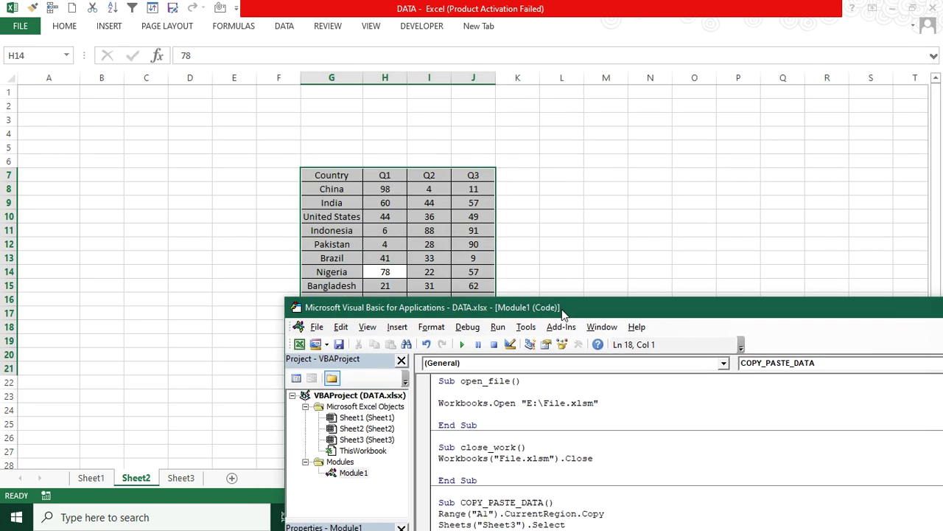
drag(385, 244, 398, 299)
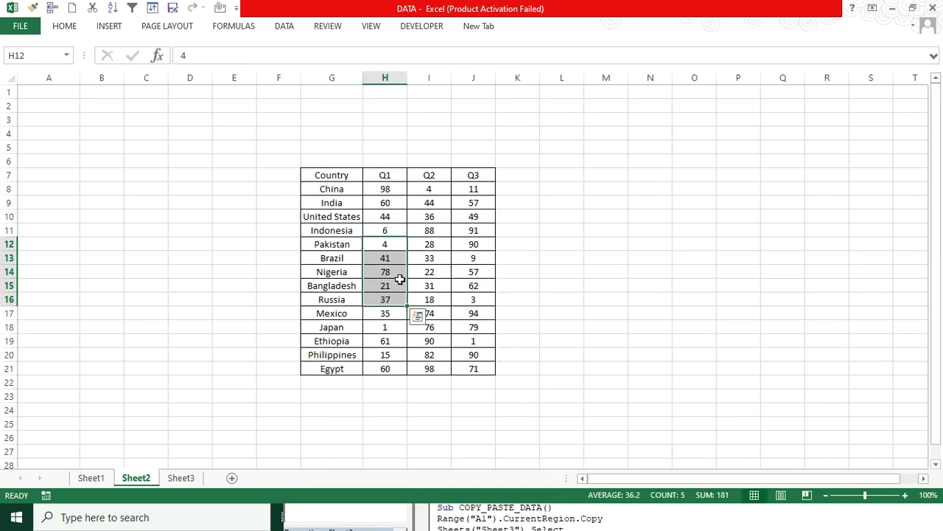
click(383, 257)
click(446, 269)
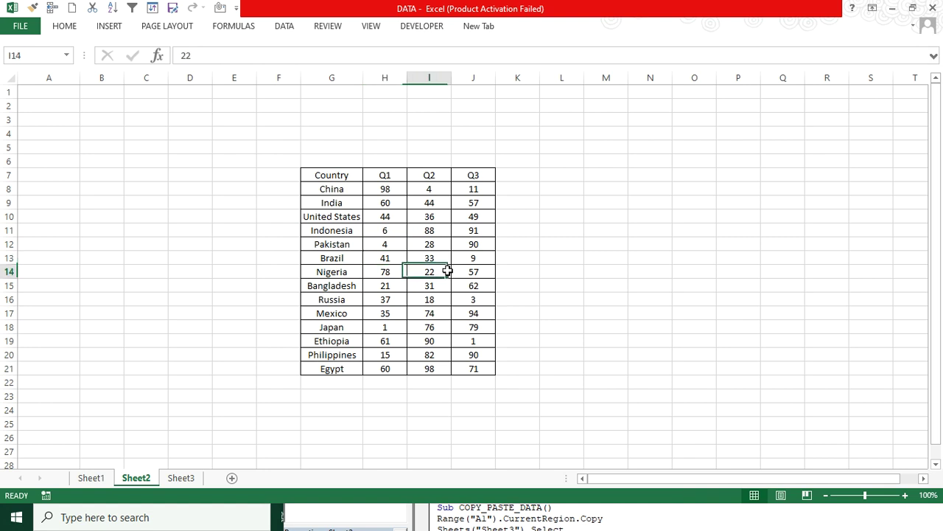
click(403, 328)
click(370, 272)
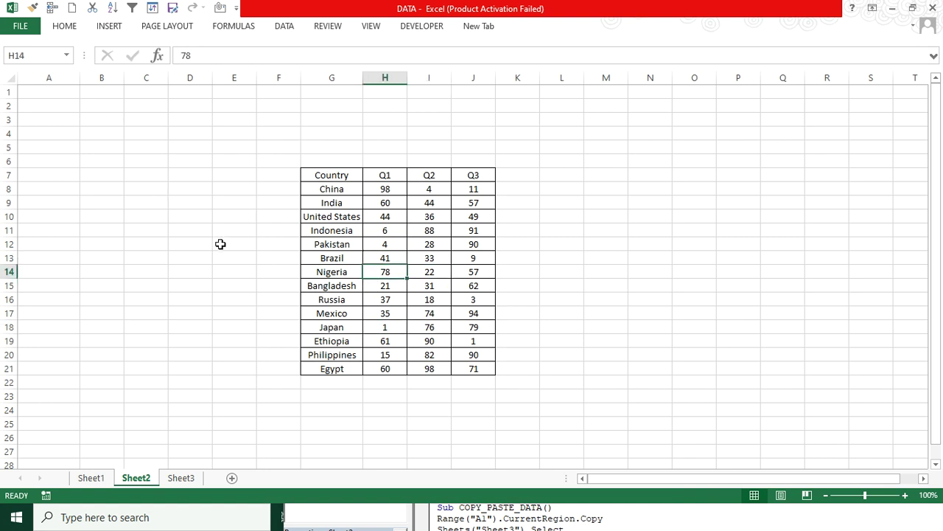
Change the copy line's Range("A1") reference to Range("H14").
key(alt+F11)
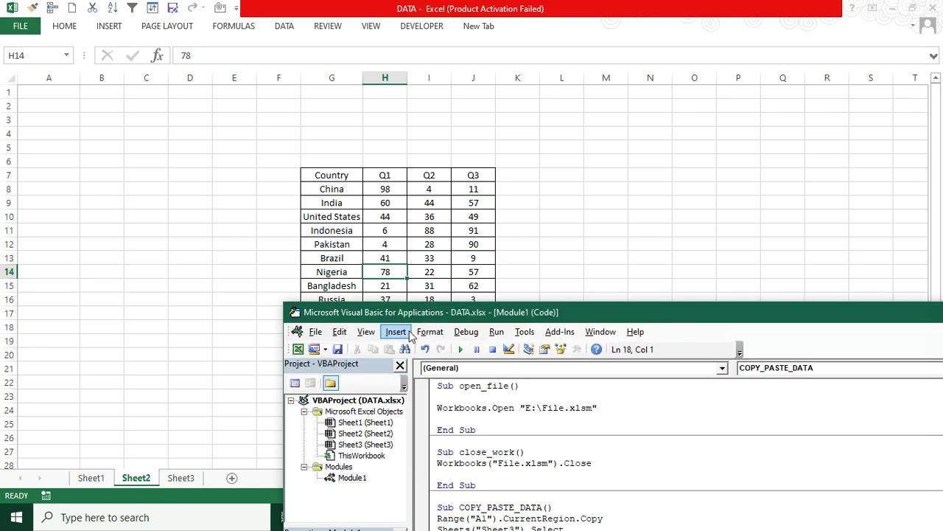
mouse_move(416, 319)
mouse_down()
mouse_move(743, 78)
mouse_move(700, 27)
mouse_up()
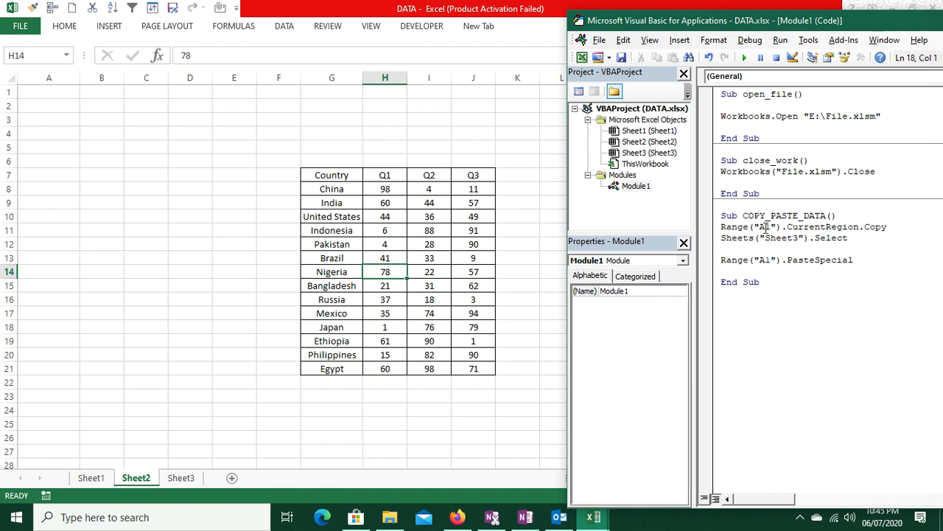
click(763, 227)
key(BackSpace)
text(H)
key(Right)
text(4)
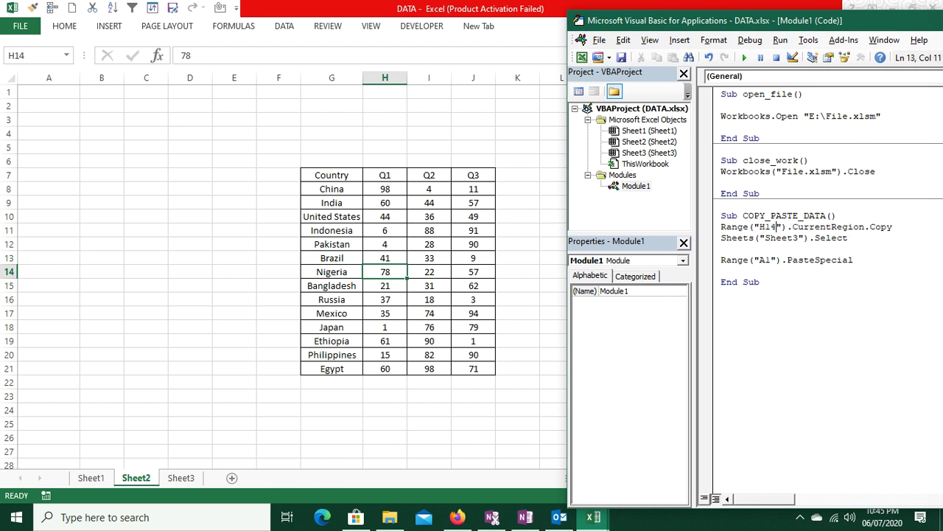
key(Down)
Step through COPY_PASTE_DATA with F8 to End Sub, pasting the table into Sheet3 at A1.
key(F8)
key(F8)
key(F8)
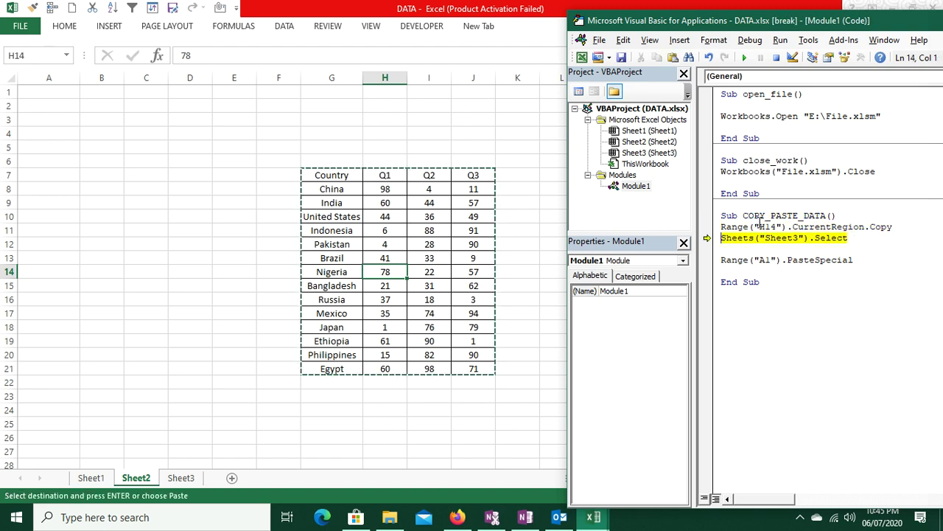
key(F8)
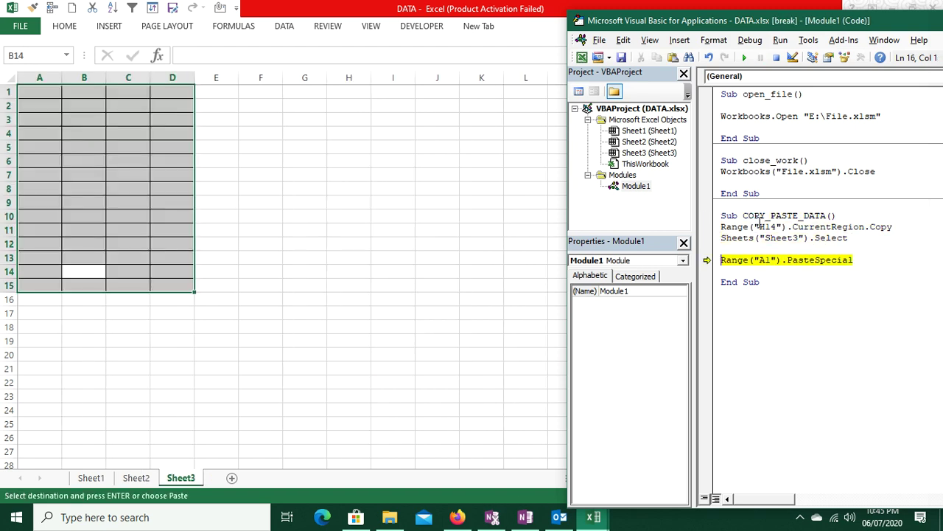
key(F8)
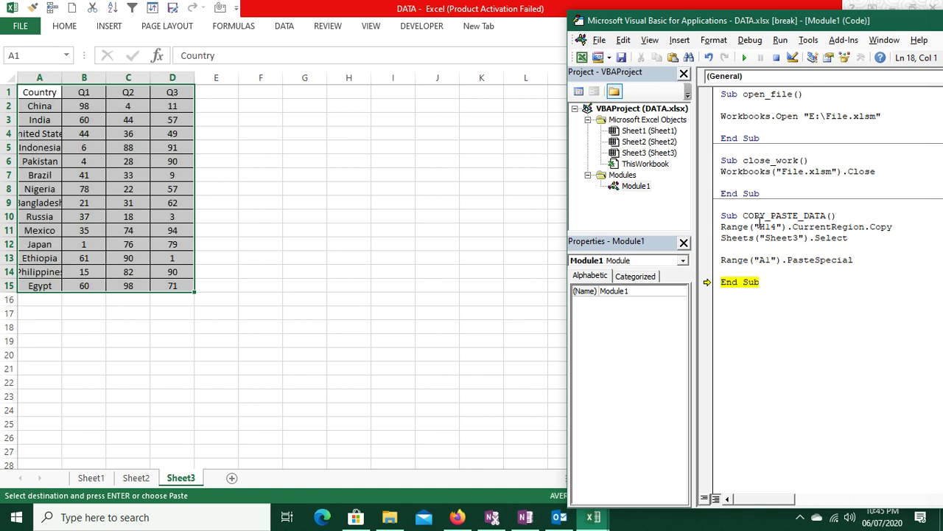
key(F8)
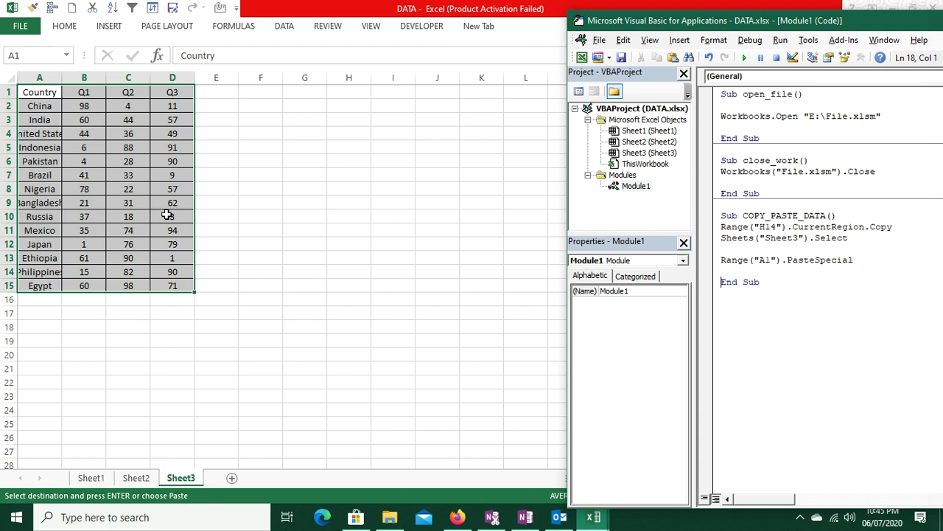
Check the ClearData item on Sheet1 and the pasted table on Sheet3.
click(91, 478)
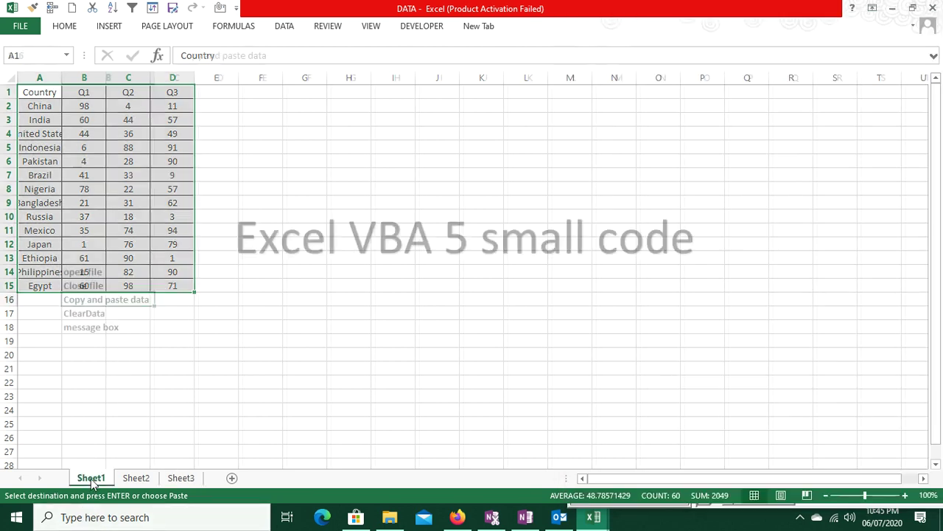
click(79, 315)
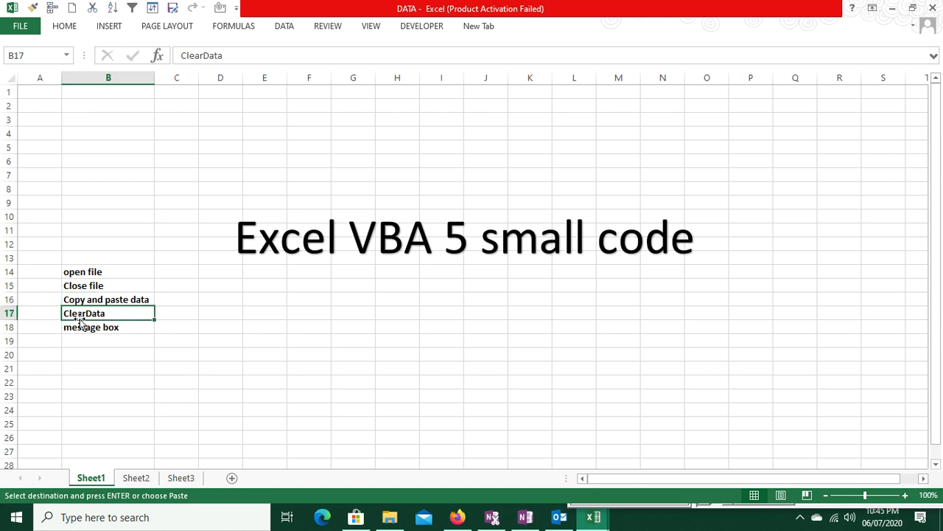
key(alt+F11)
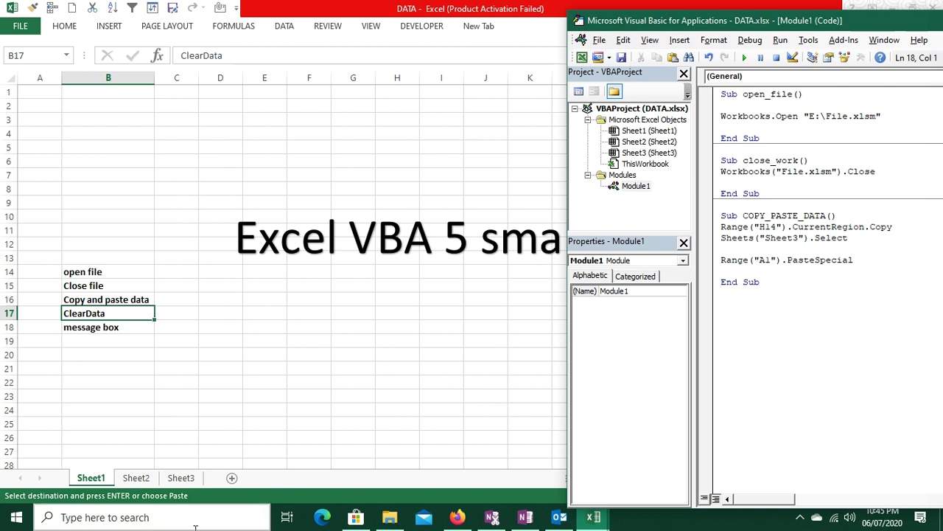
click(190, 480)
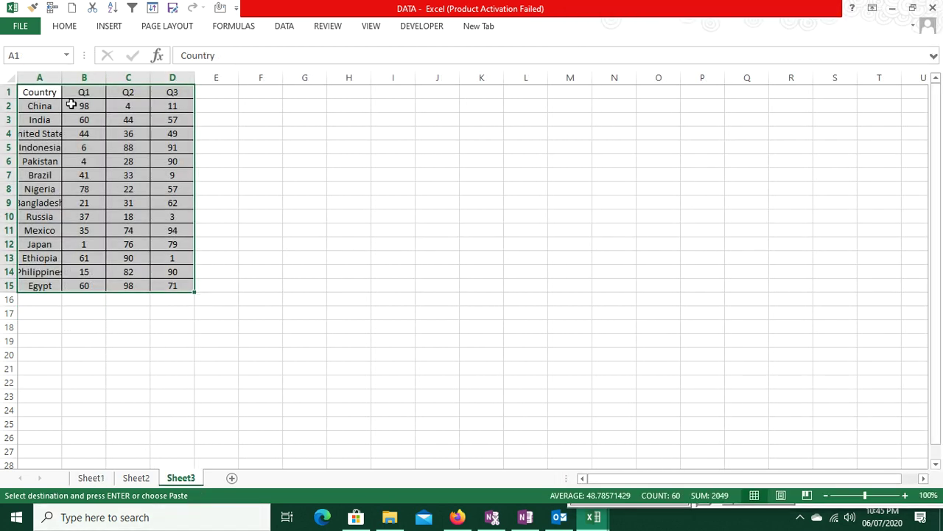
key(alt+F11)
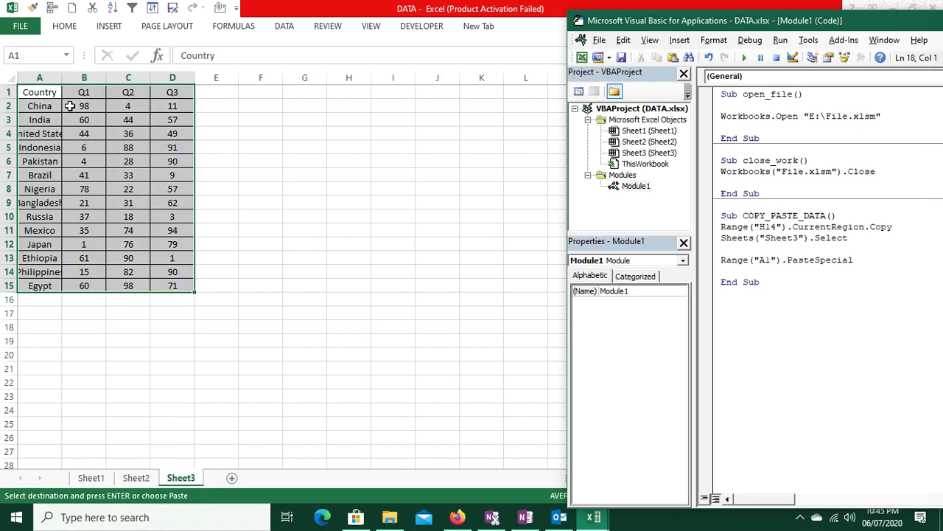
Add a new empty macro, renaming it from clear_date to cdata.
text(su)
text(b clear)
text(_date)
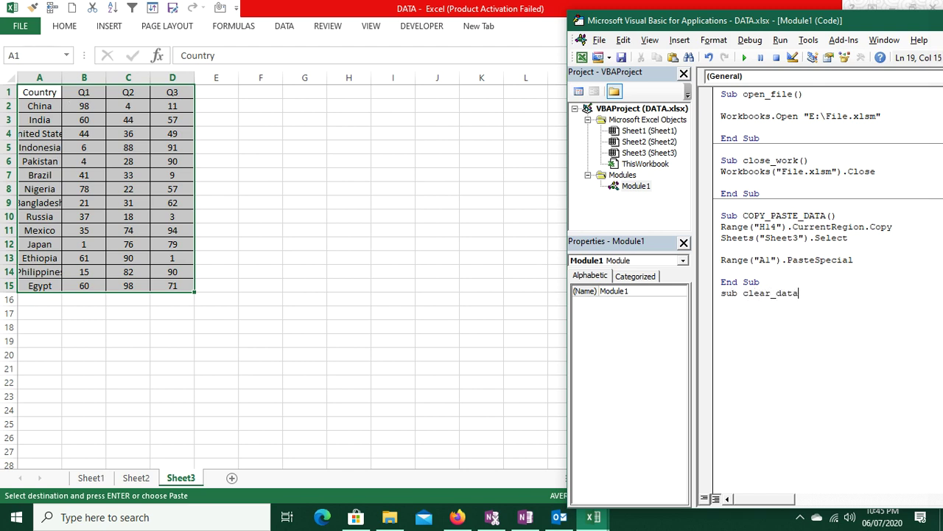
key(Return)
key(Return)
key(Return)
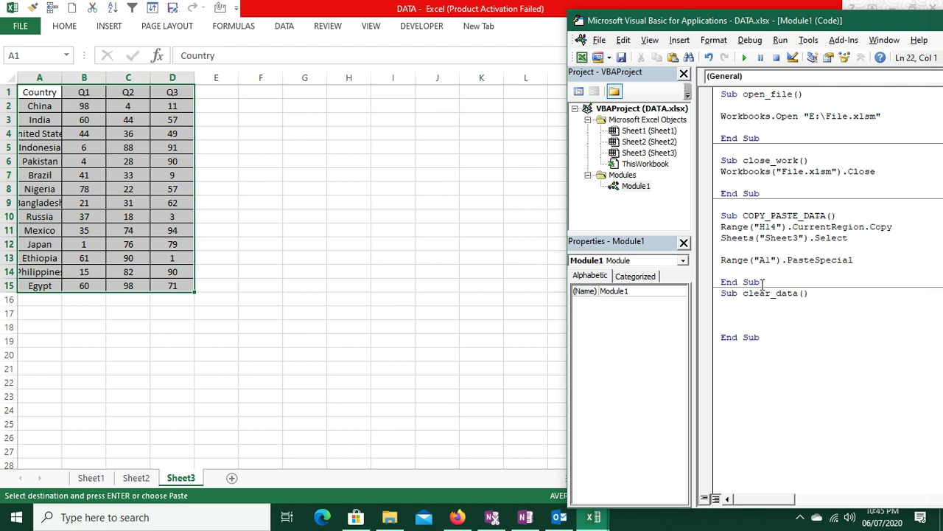
click(794, 293)
key(BackSpace)
key(BackSpace)
key(BackSpace)
key(BackSpace)
key(BackSpace)
key(BackSpace)
key(BackSpace)
key(BackSpace)
key(BackSpace)
text(cdata)
key(Down)
key(Down)
key(Down)
Check the extent of Sheet3's pasted table, A1 through D15.
click(129, 135)
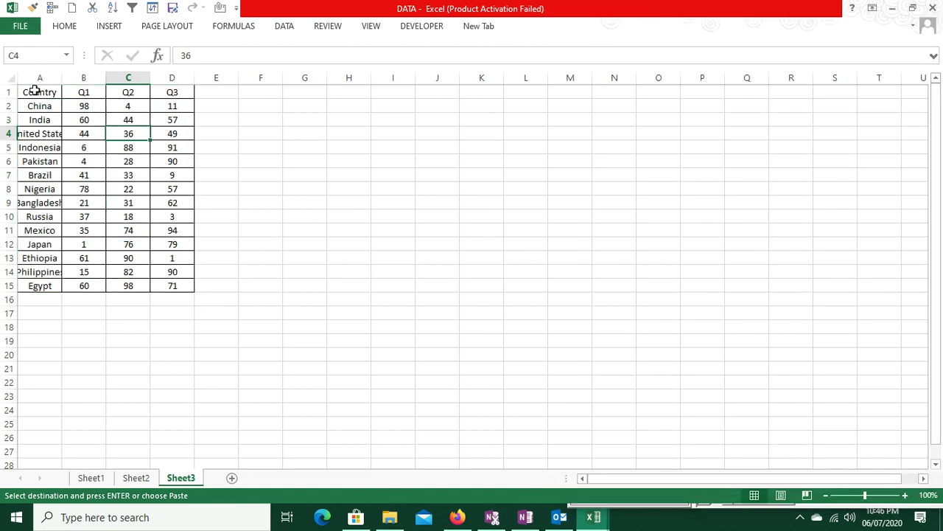
mouse_move(33, 88)
mouse_down()
mouse_move(177, 297)
mouse_move(183, 284)
mouse_up()
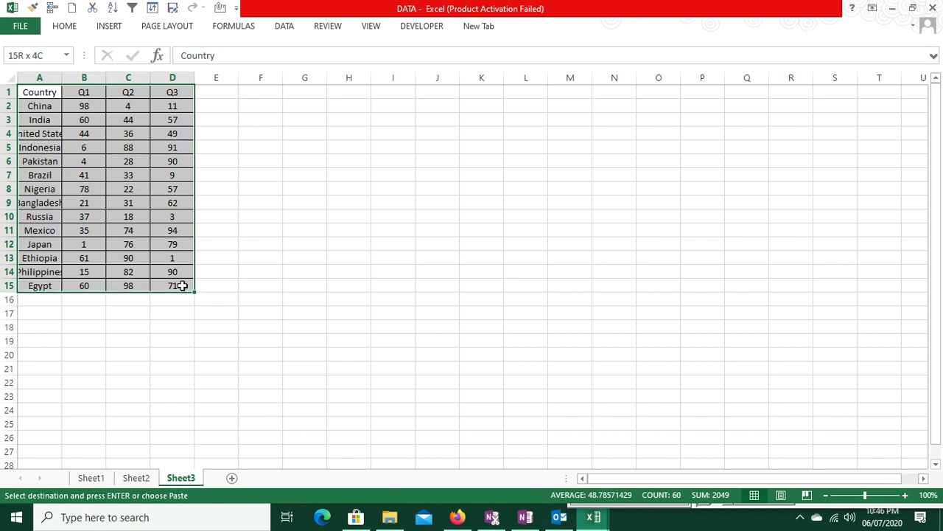
click(180, 284)
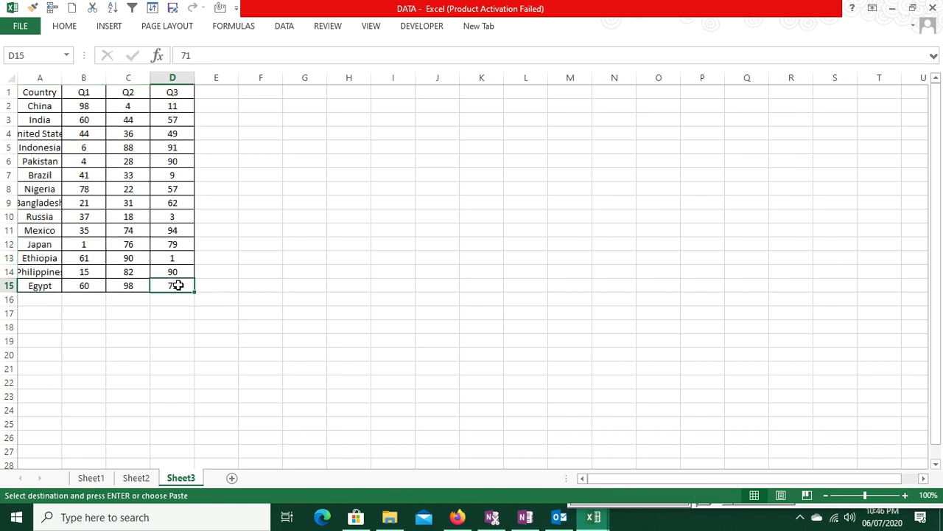
Write Range("A1:D15").ClearContents in cdata and step through it to empty Sheet3.
key(alt+F11)
text(Ran)
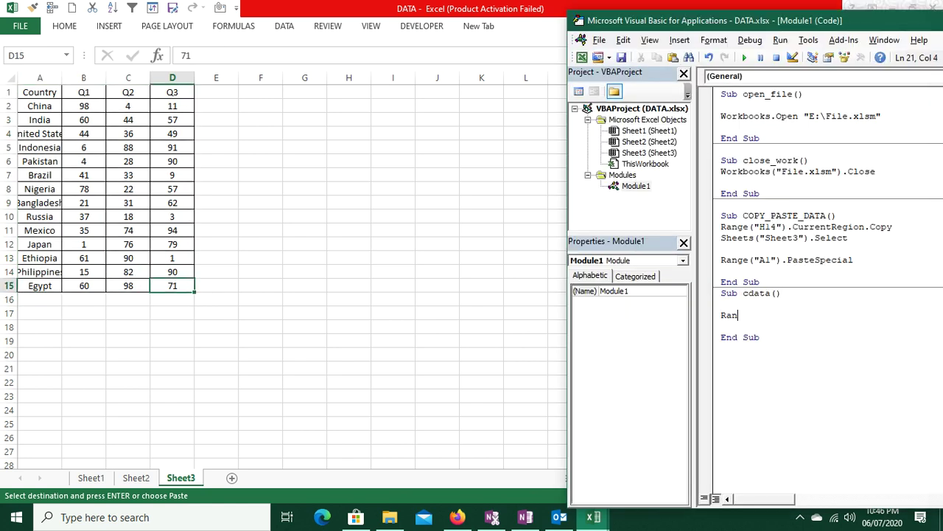
text(ge("A)
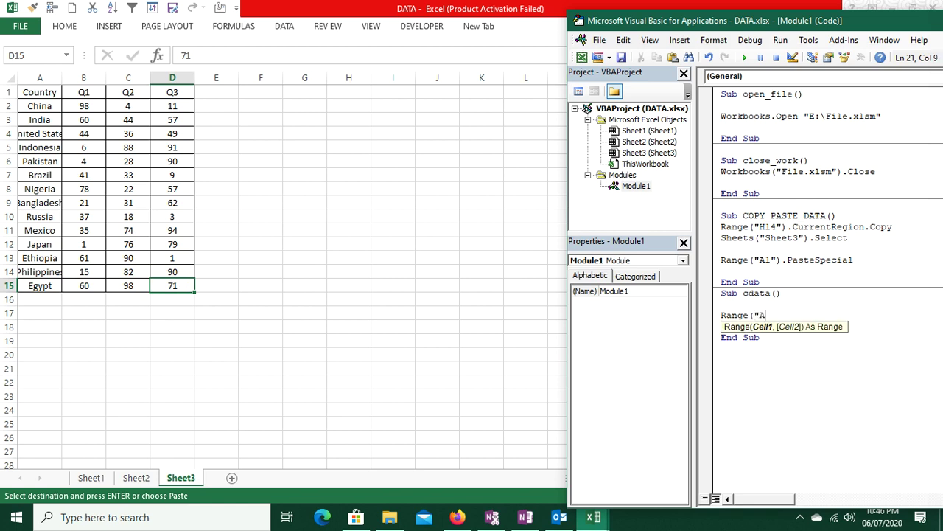
text(1:D1)
text(5)
text("))
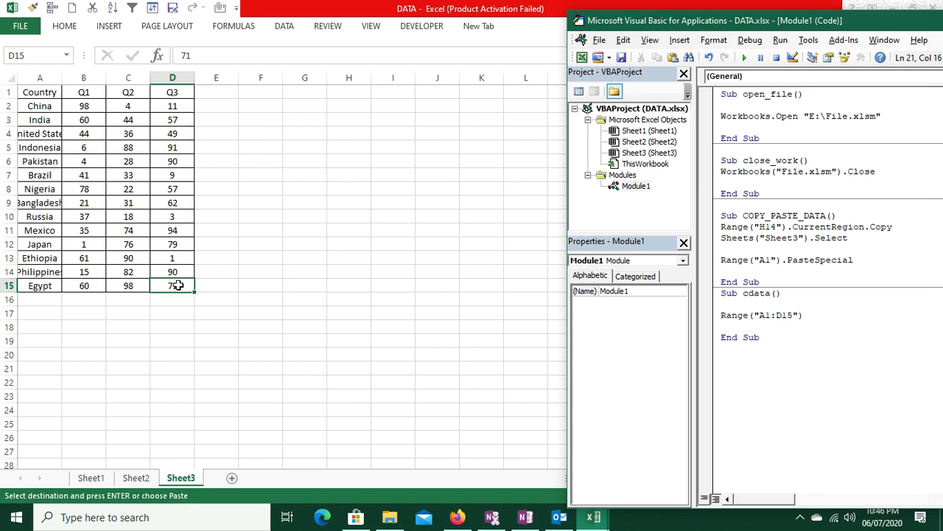
text(.cle)
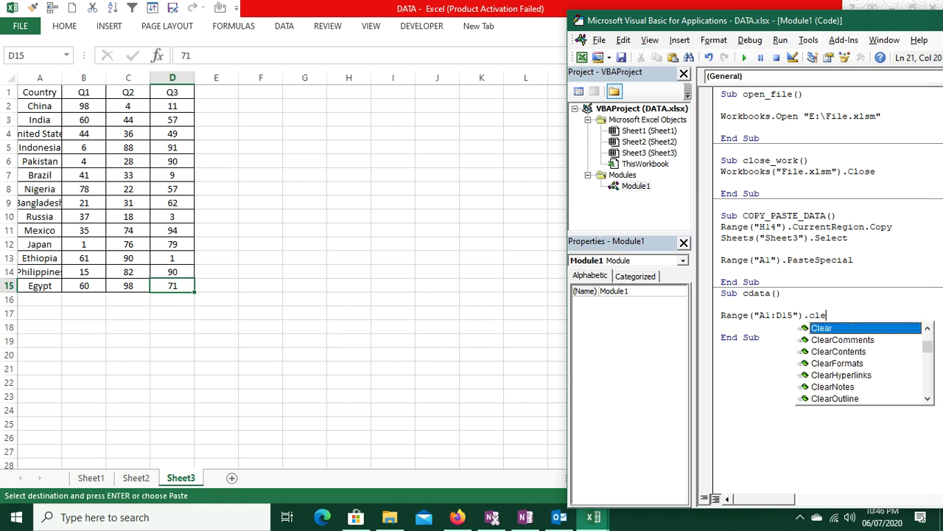
key(Down)
key(Down)
key(Return)
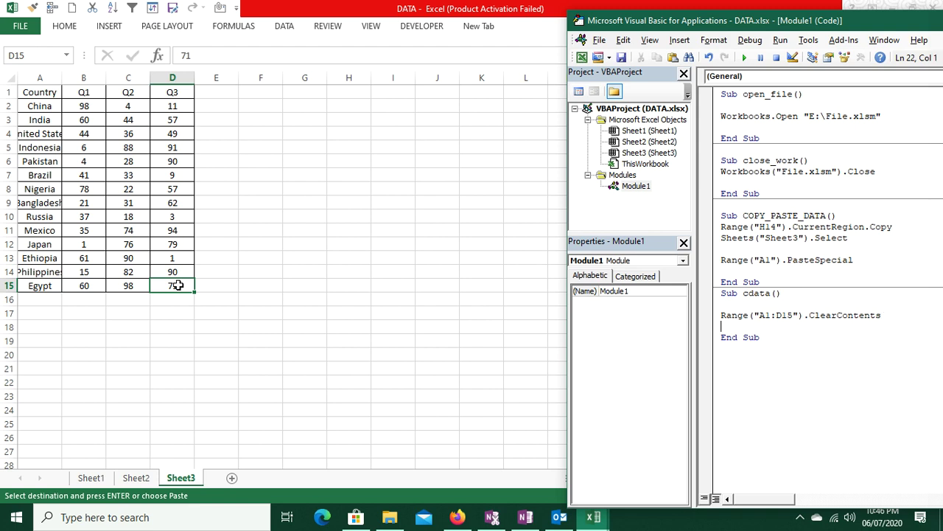
key(F8)
key(F8)
key(F8)
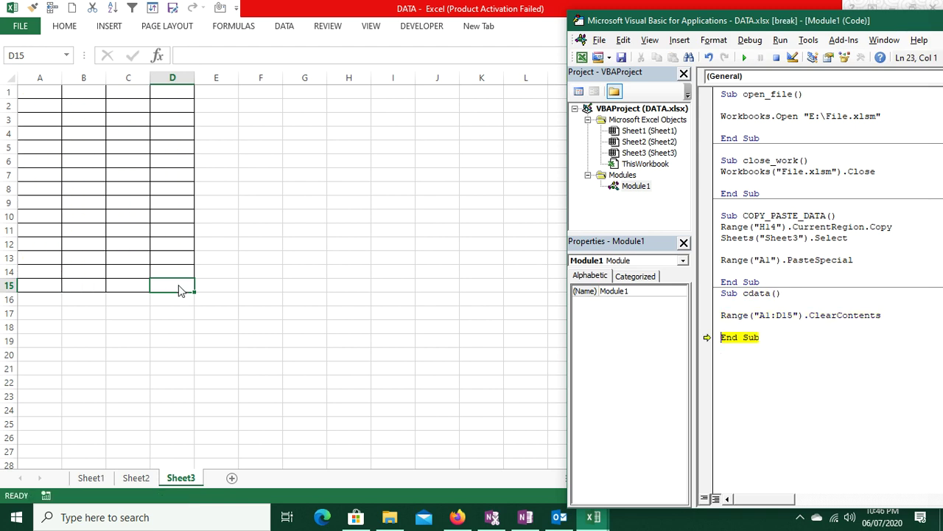
key(F8)
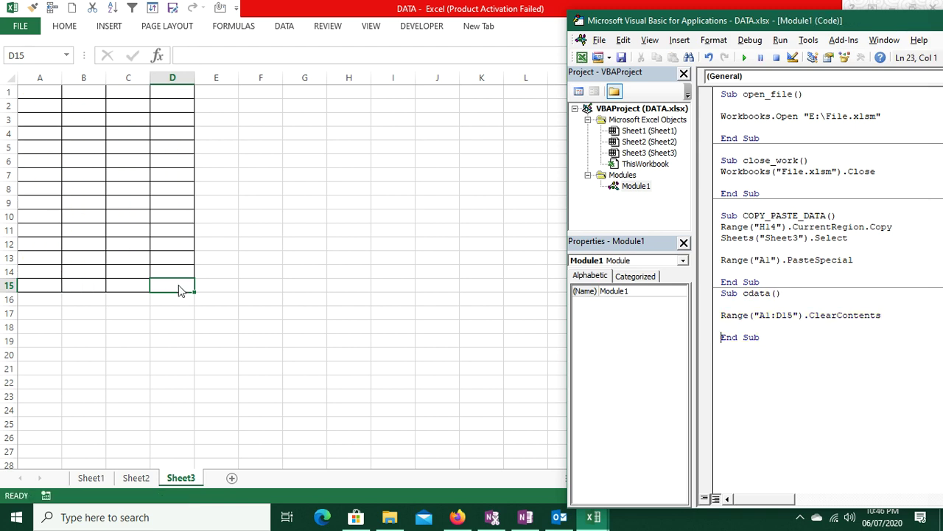
click(778, 214)
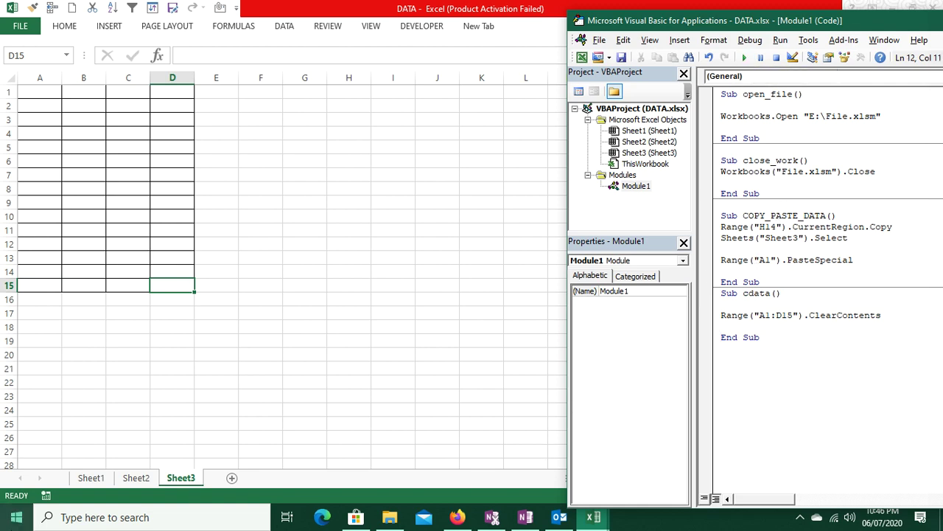
Run COPY_PASTE_DATA to paste the country table onto Sheet3 again.
click(135, 479)
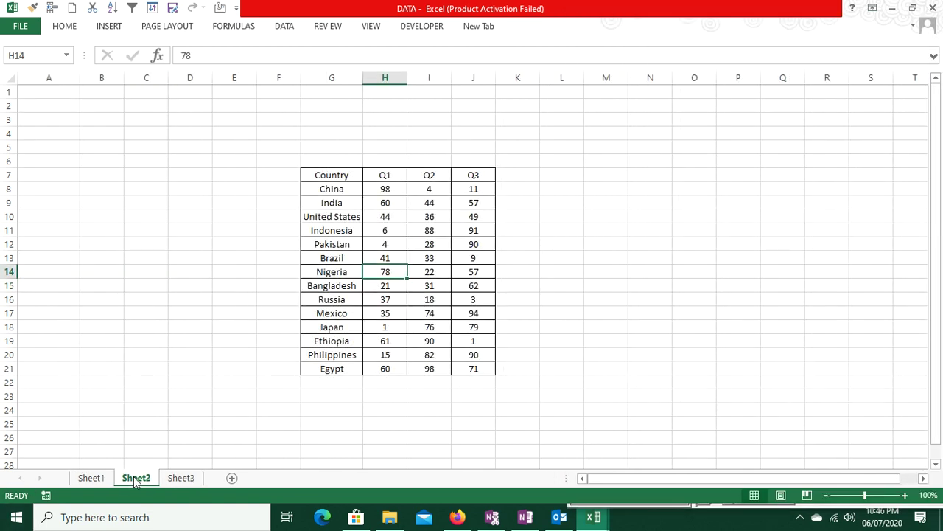
key(alt+F11)
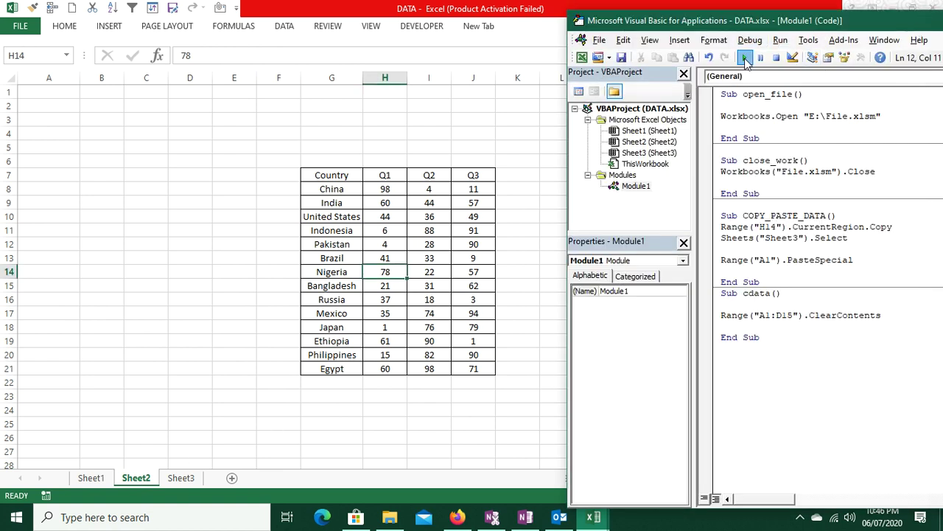
click(745, 57)
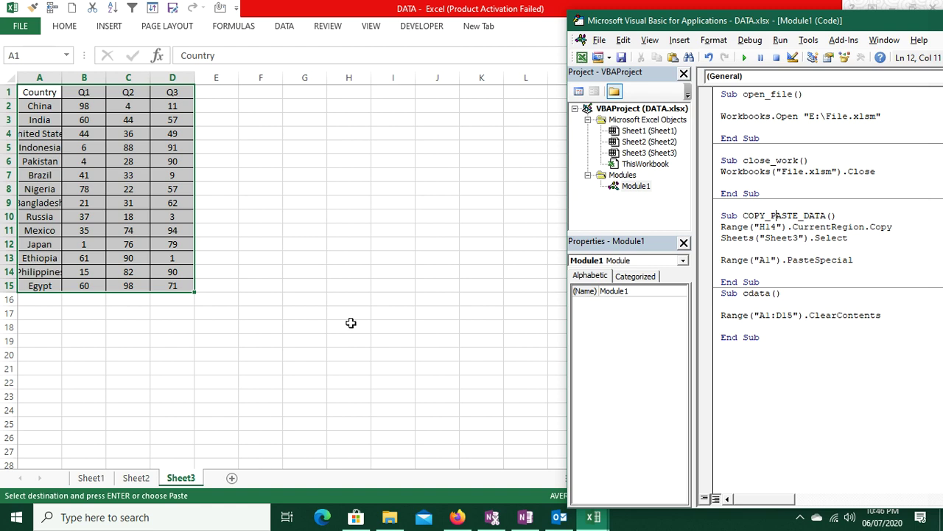
Type 'sub cdata2' on a new line below the cdata macro.
click(892, 315)
click(816, 352)
key(Return)
text(sr)
key(BackSpace)
key(BackSpace)
text(sub )
text(cdata)
text(2)
Inside the new cdata2 sub, write Range("A1").CurrentRegion.Select using autocomplete.
key(Return)
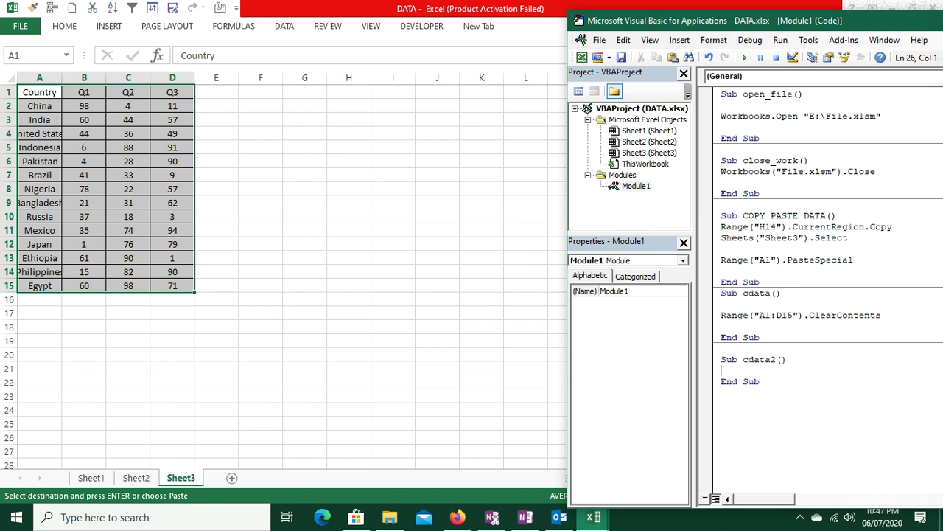
key(Return)
key(Return)
text(Ra)
text(nge()
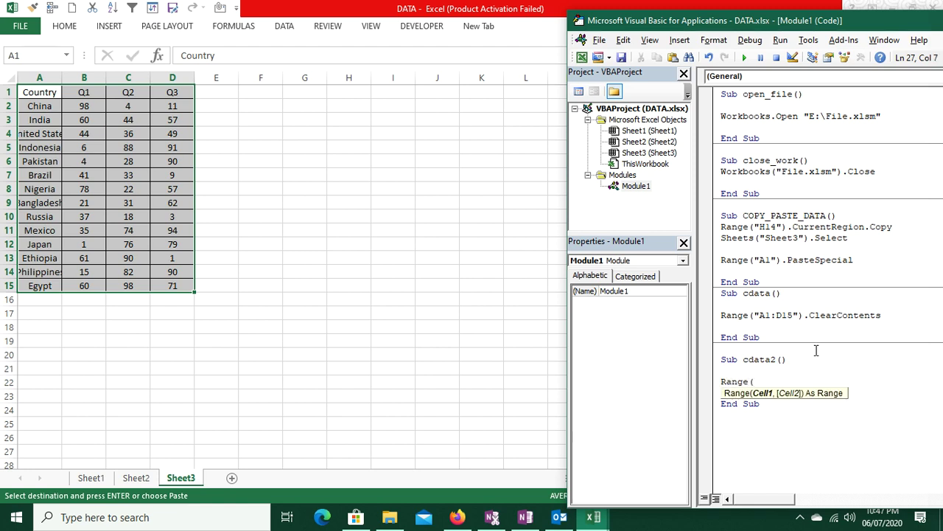
text("A1")
text().c)
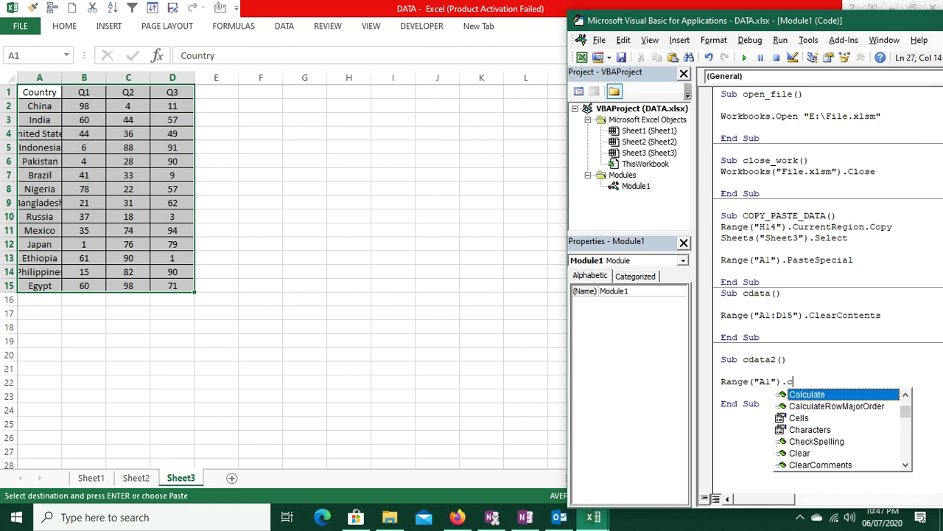
text(urrentr)
key(Tab)
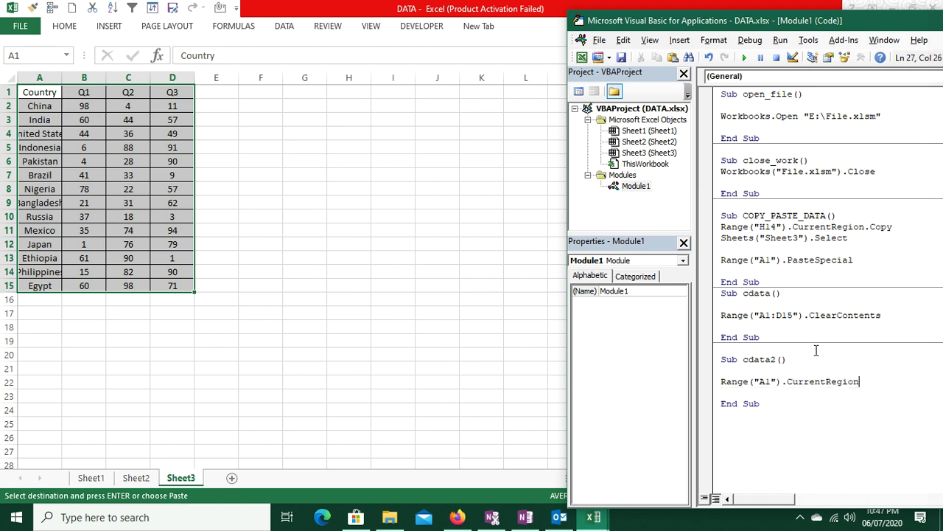
text(.se)
key(Tab)
key(Return)
key(Return)
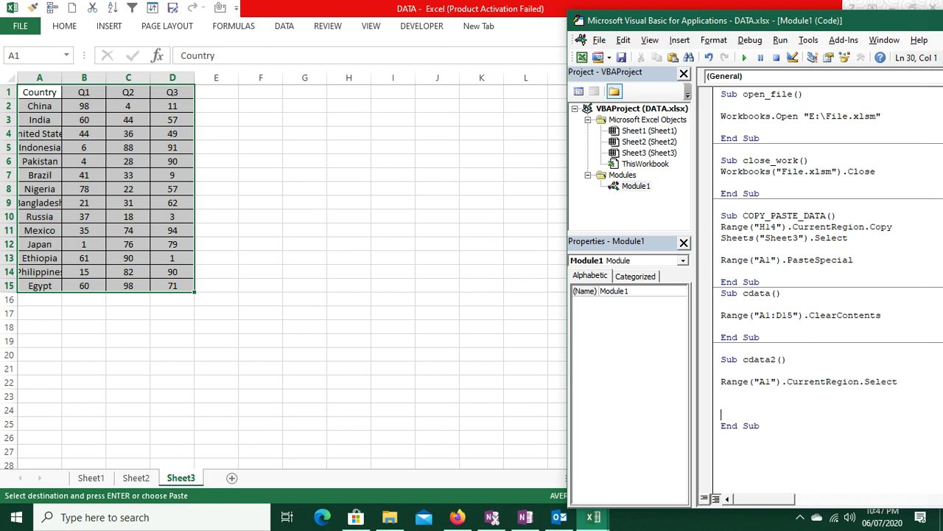
key(BackSpace)
key(BackSpace)
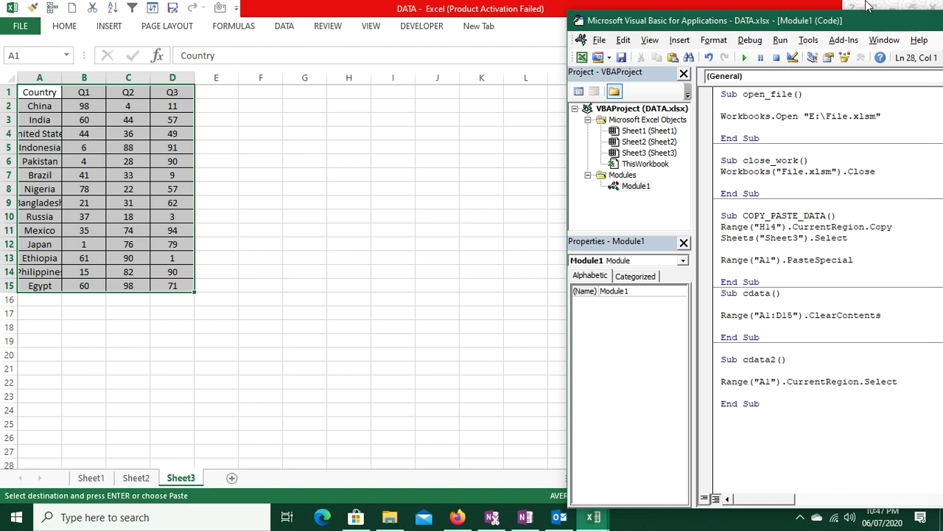
Change cdata2's line to Range("A1").CurrentRegion.ClearContents.
drag(819, 20, 665, 10)
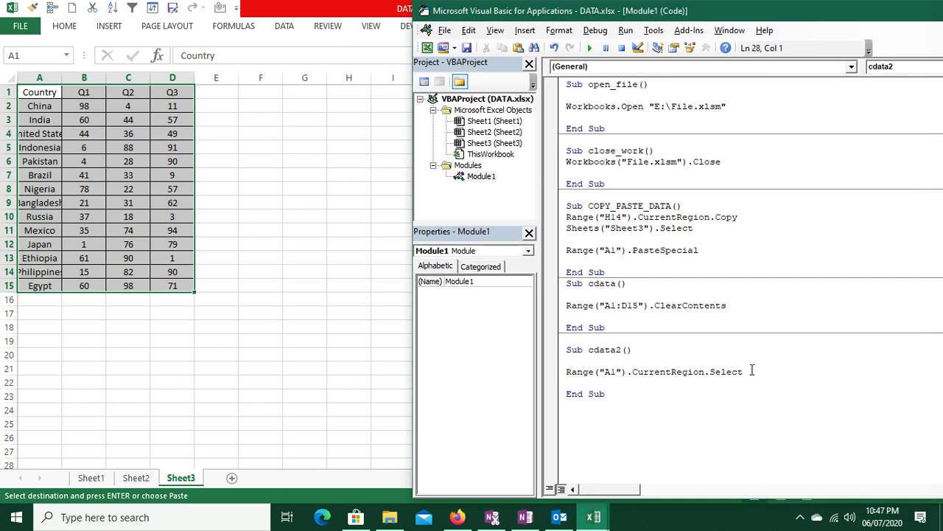
click(752, 372)
key(BackSpace)
key(BackSpace)
key(BackSpace)
key(BackSpace)
key(BackSpace)
key(BackSpace)
key(BackSpace)
text(.cl)
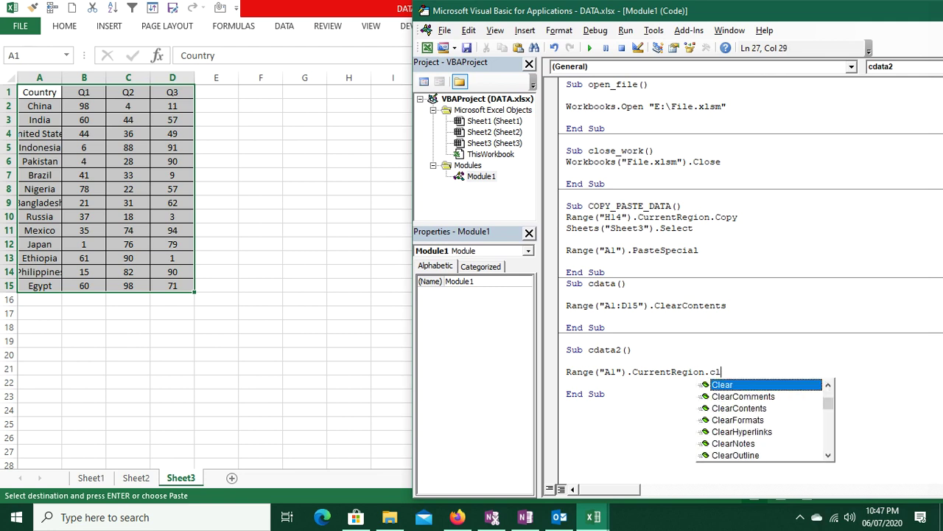
key(Down)
key(Down)
key(Tab)
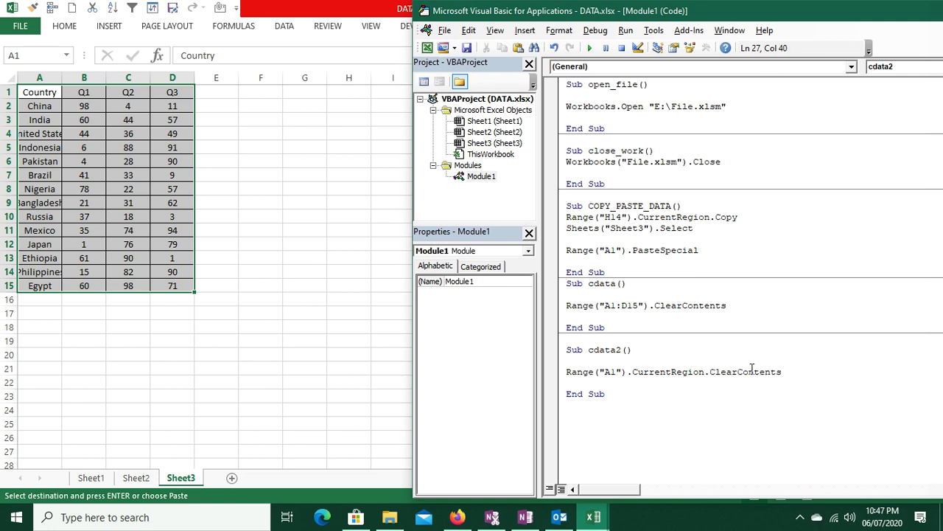
Step through cdata2 to clear Sheet3's table, then reset the macro run.
key(F8)
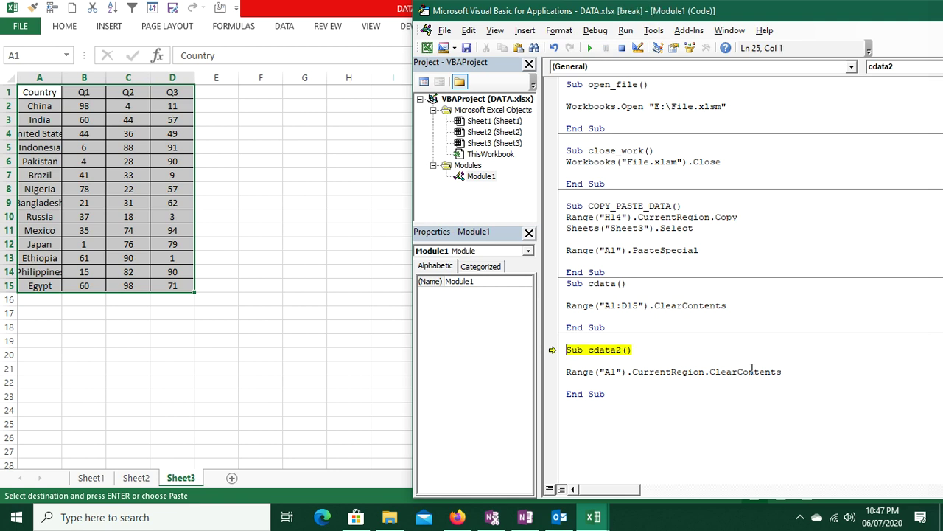
key(F8)
key(F8)
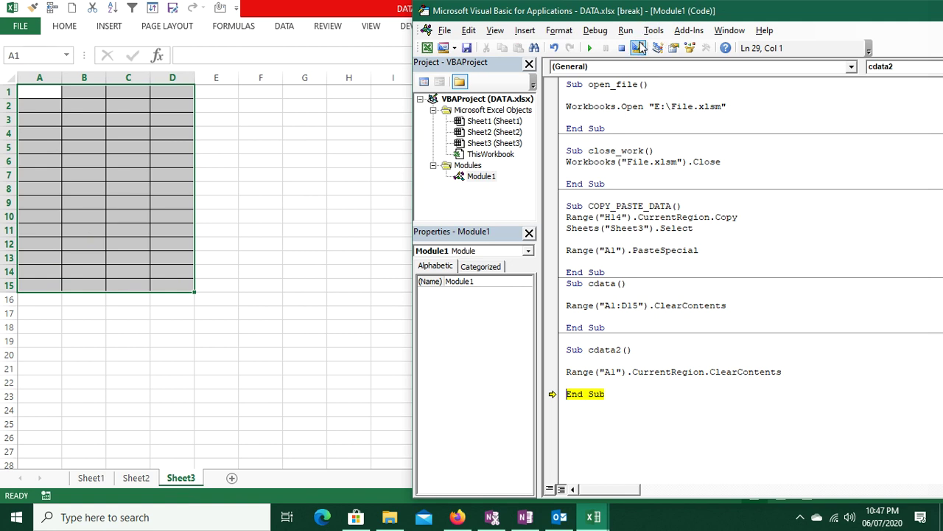
click(622, 48)
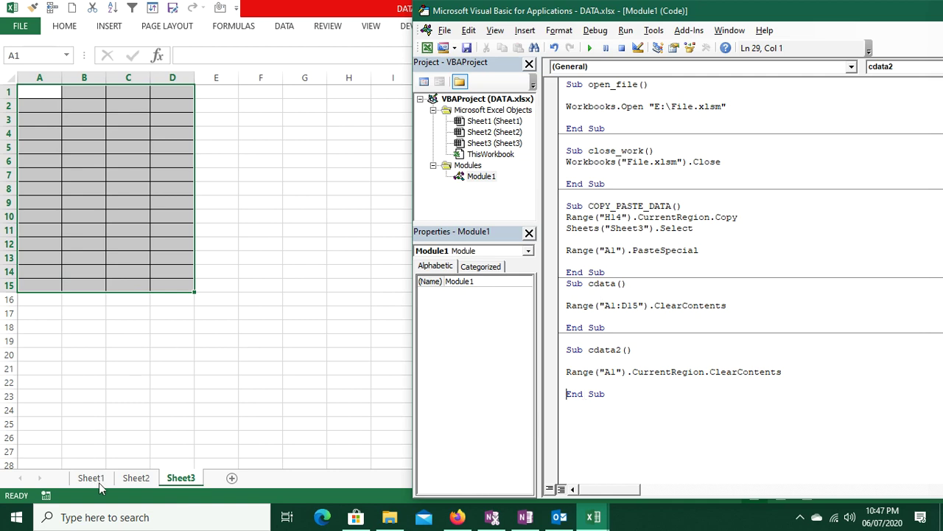
Glance at Sheet2's quarterly data, return to Sheet1, then put the cursor below the last End Sub in the VBA editor.
click(132, 479)
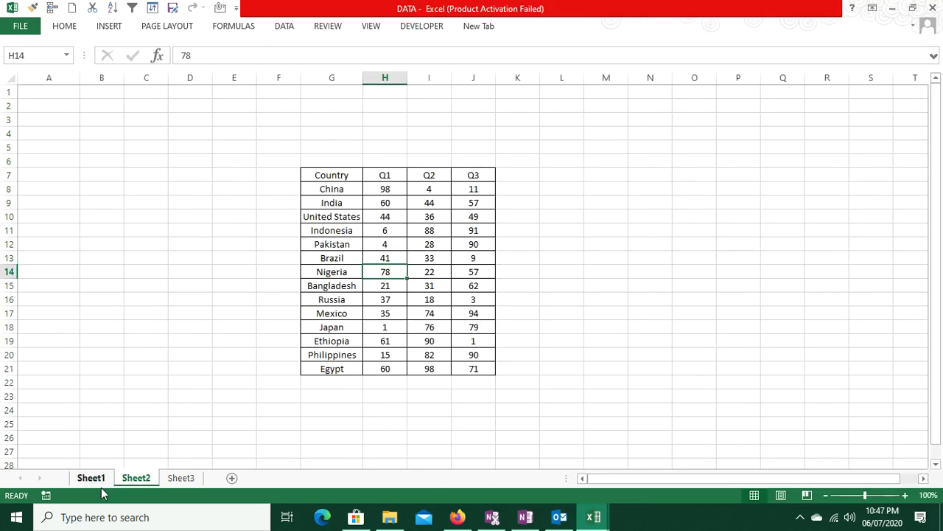
click(103, 480)
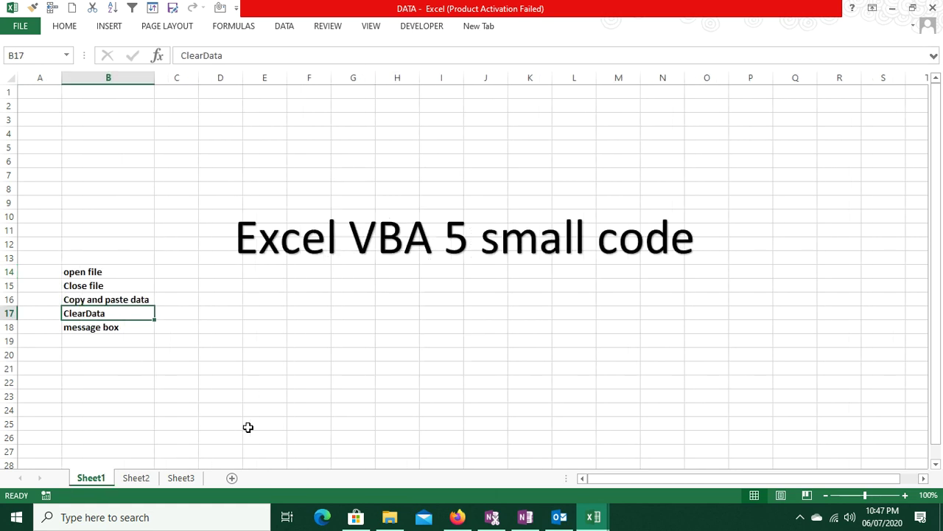
key(alt+F11)
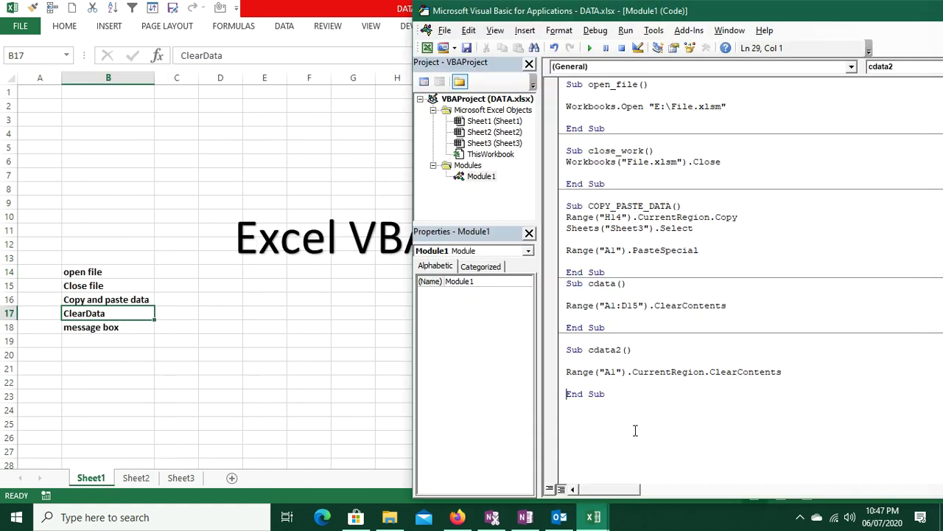
click(637, 431)
Write a new Sub msg_box_Example() containing the line MsgBox Date.
text(sub )
text(msg)
text(_box_)
text(Ex)
text(ample)
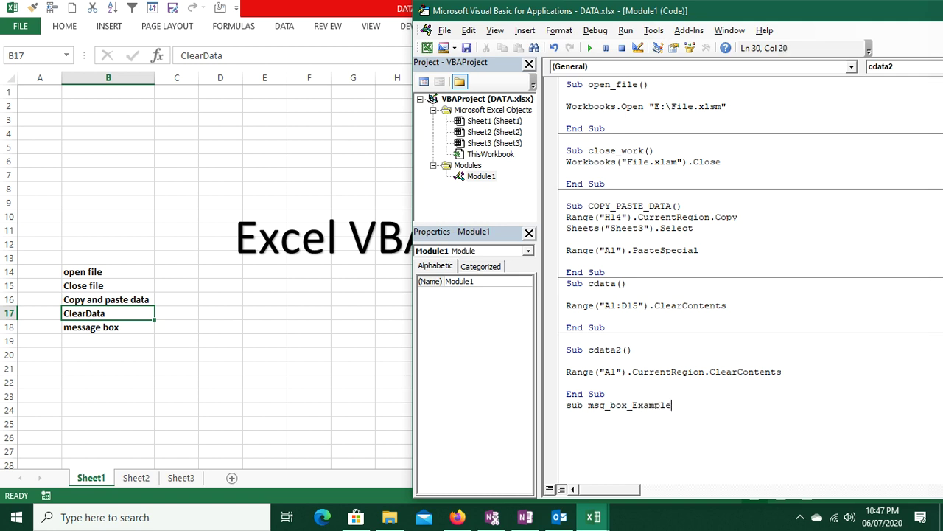
text(())
key(Return)
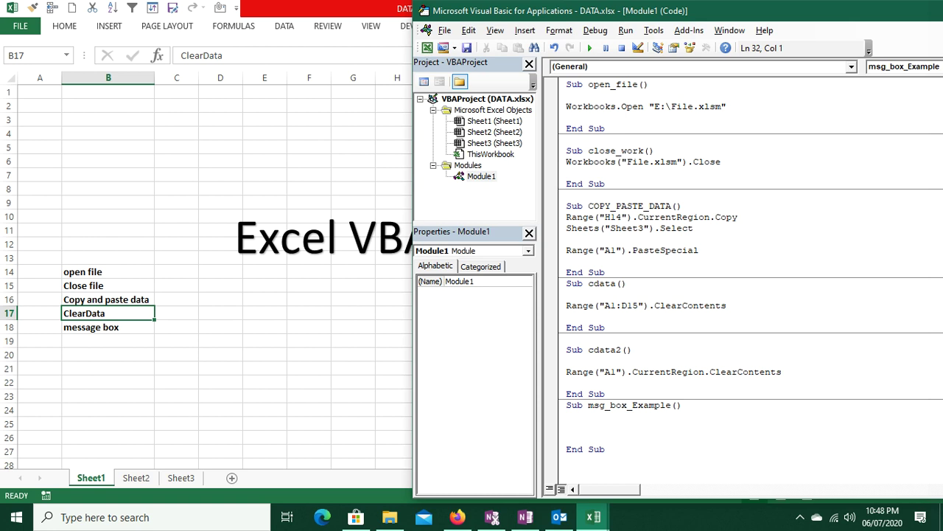
text(s)
key(BackSpace)
text(m)
text(sgbox dat)
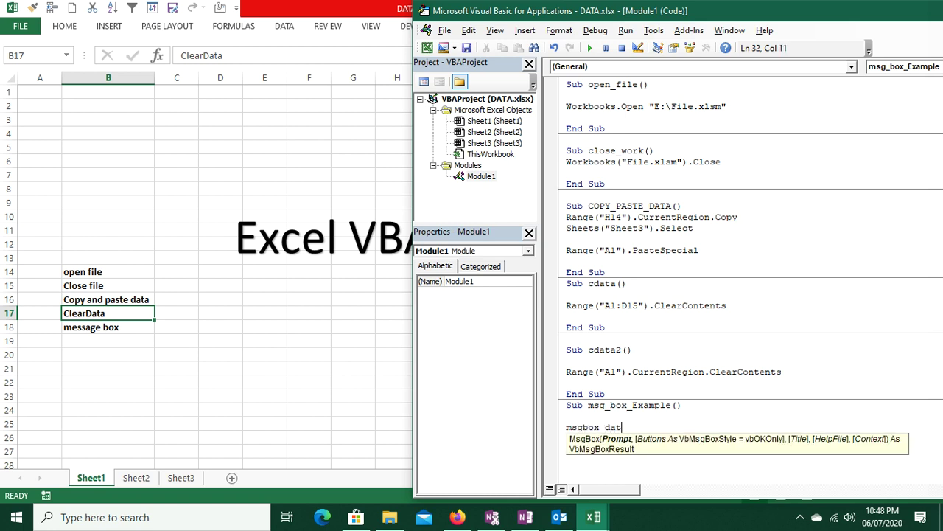
text(e)
key(Return)
Step through msg_box_Example with F8 and dismiss the 06/07/2020 date message.
key(F8)
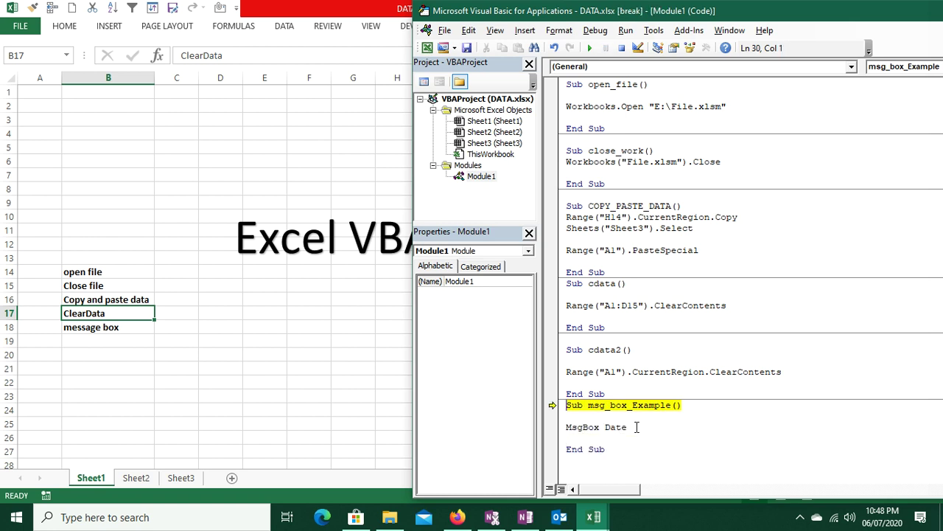
key(F8)
key(F8)
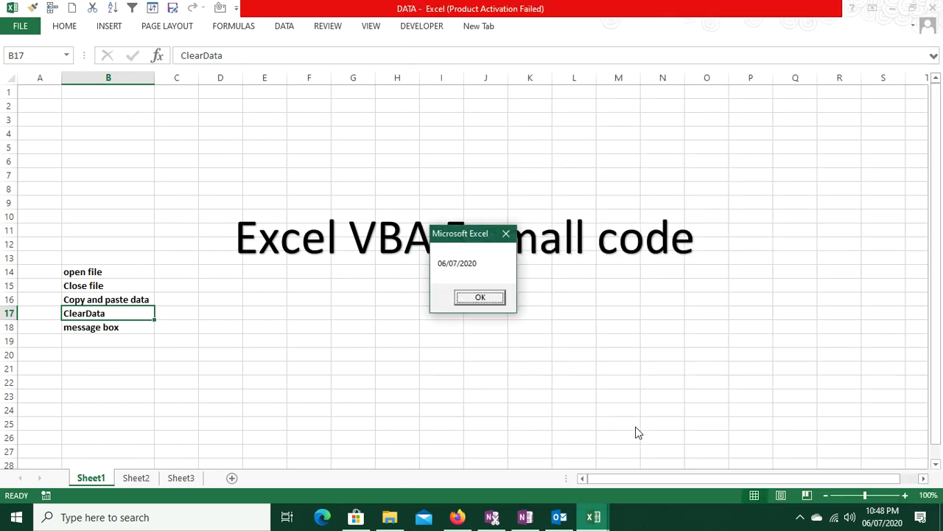
click(479, 298)
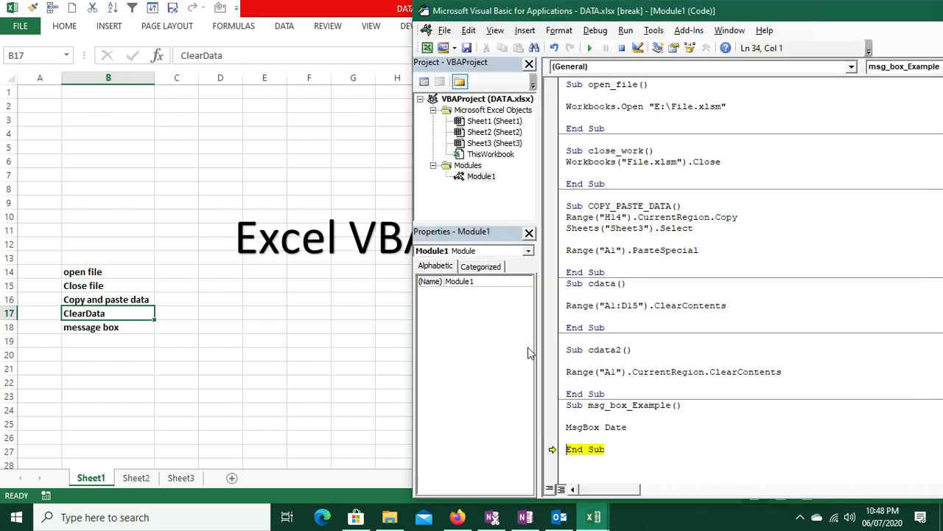
Change the line to MsgBox Date + 20 and run it, showing 26/07/2020.
click(622, 47)
click(667, 427)
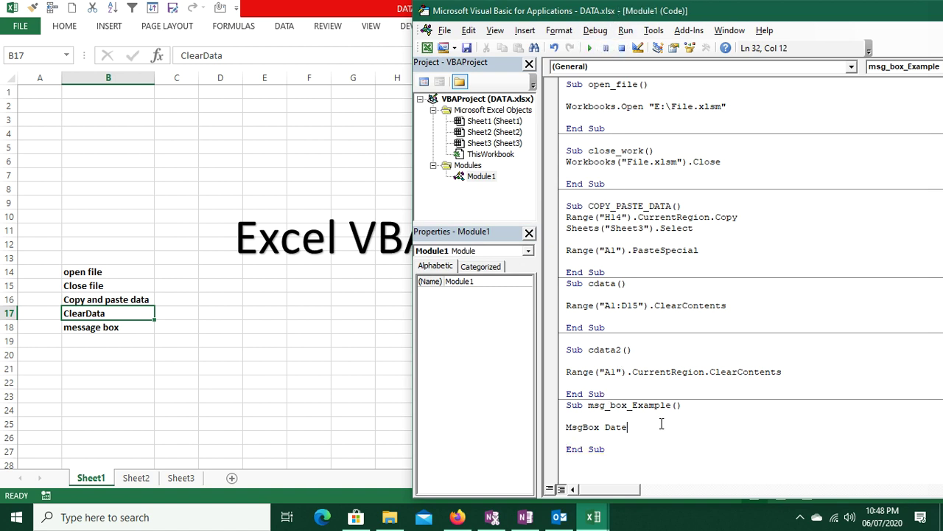
text(+20)
key(Up)
key(F8)
key(F8)
key(F8)
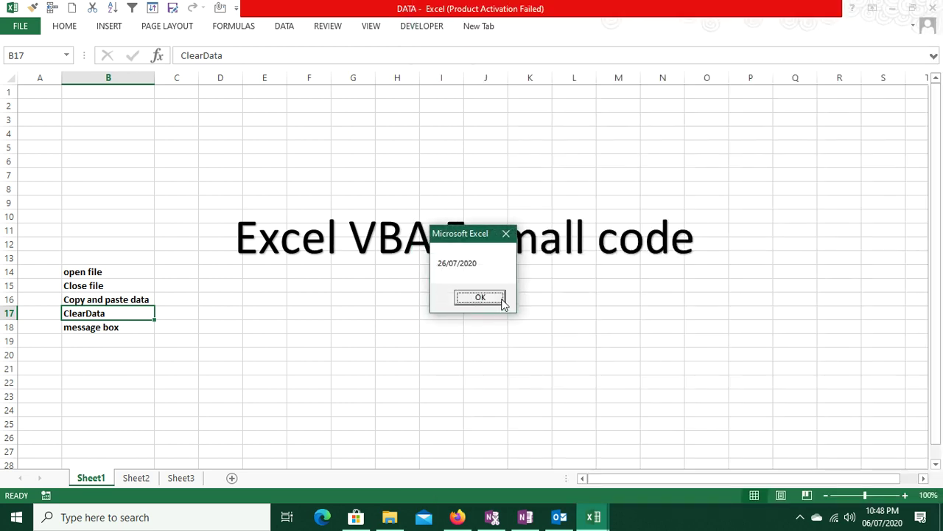
click(502, 297)
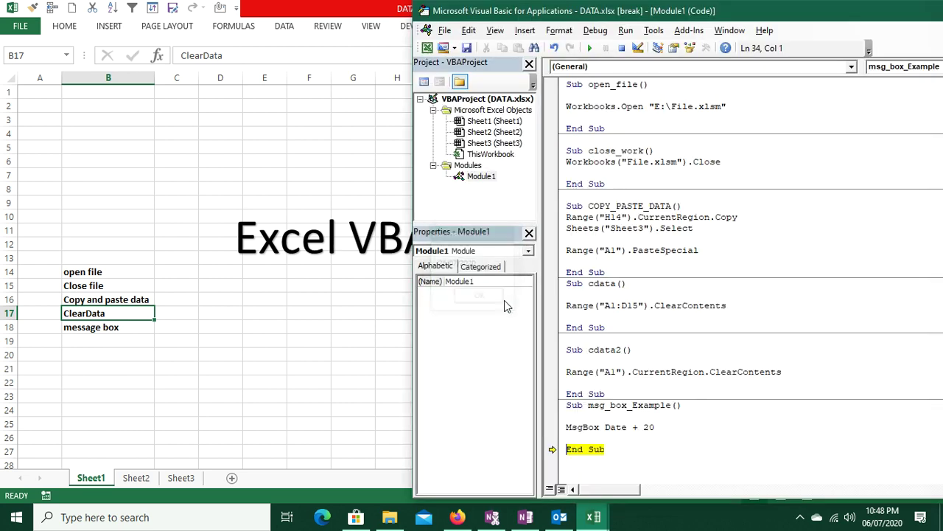
Change the line to MsgBox Date - 120, run it to show 08/03/2020, then reset.
click(640, 426)
key(BackSpace)
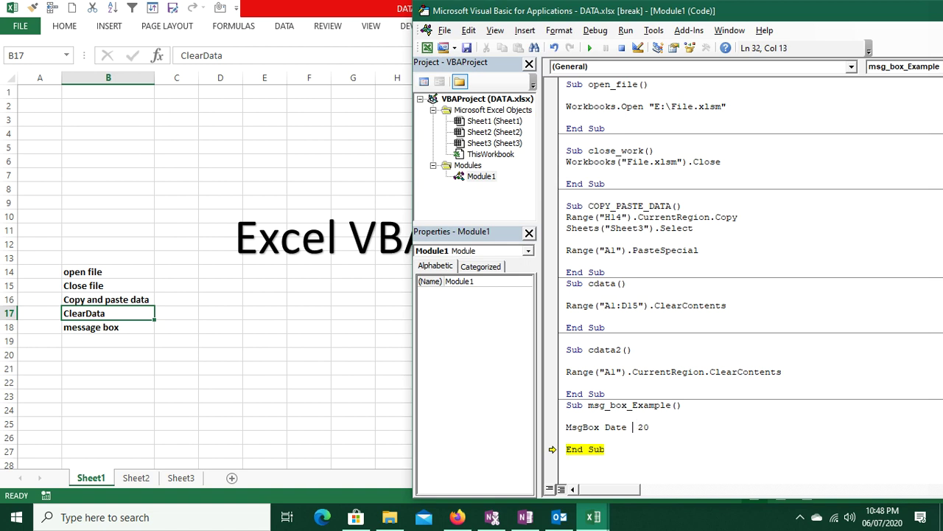
text(1)
key(BackSpace)
text(-)
click(641, 426)
text(12)
key(F5)
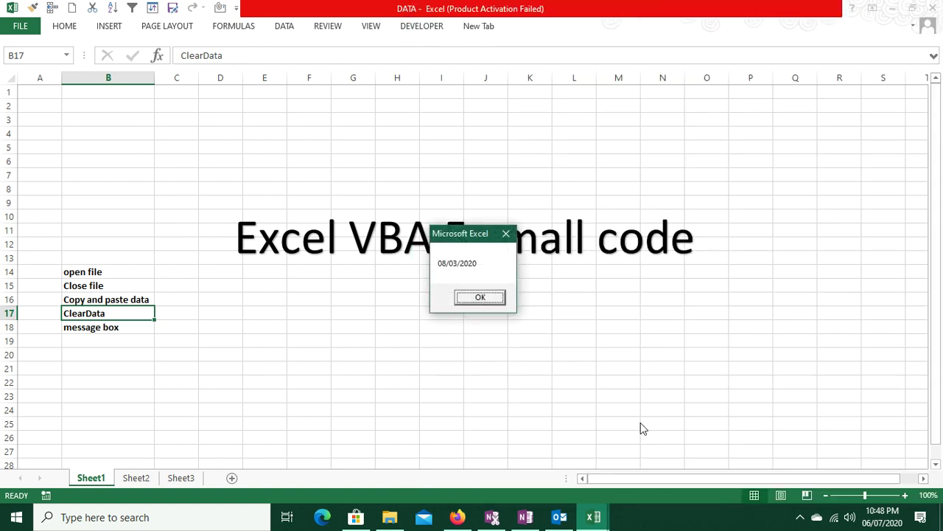
click(481, 297)
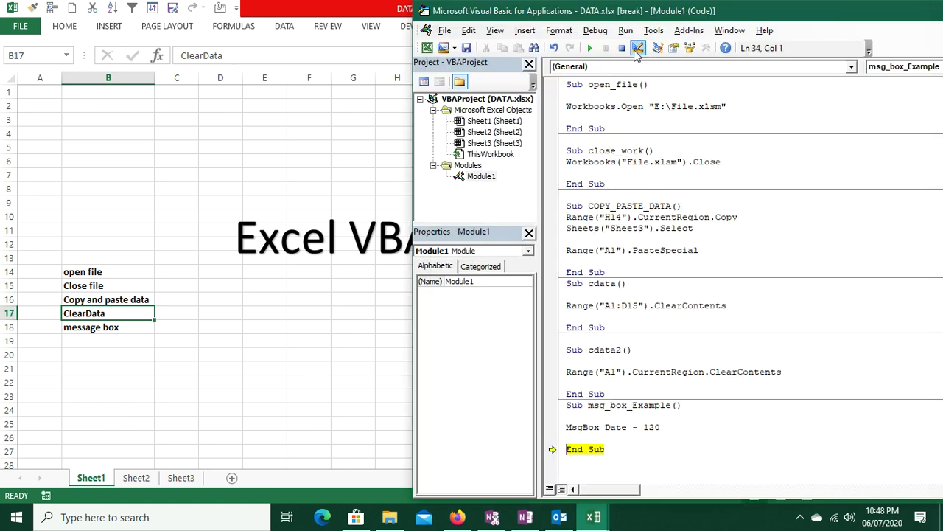
click(621, 48)
Make the message read "Hello world", run it, dismiss the message and stop the macro.
click(695, 427)
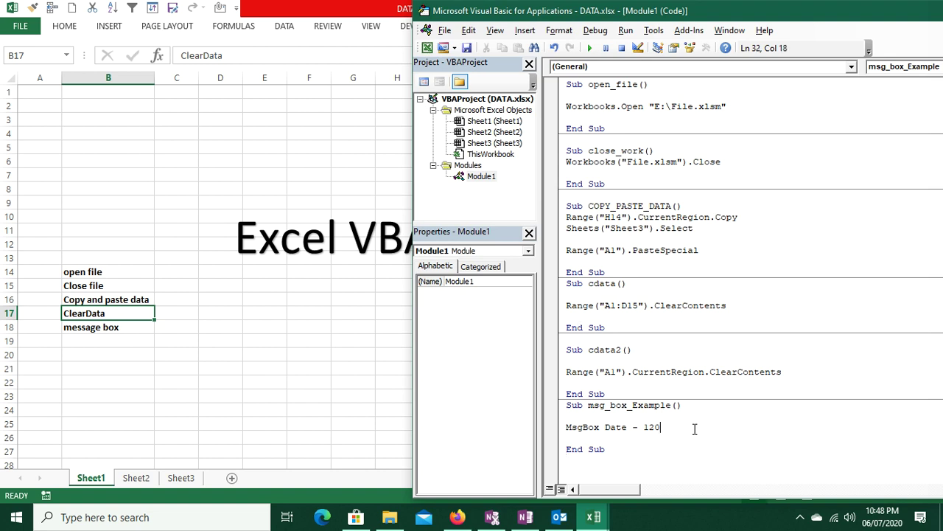
key(BackSpace)
key(BackSpace)
key(BackSpace)
key(BackSpace)
key(BackSpace)
key(BackSpace)
key(BackSpace)
key(BackSpace)
key(BackSpace)
key(BackSpace)
text(H)
text(ello )
text(w)
text(orld")
key(F5)
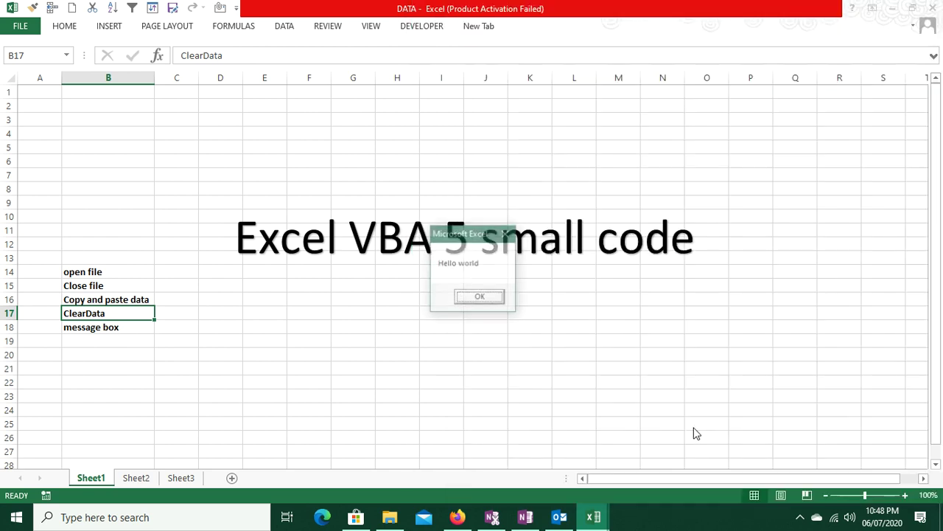
key(Return)
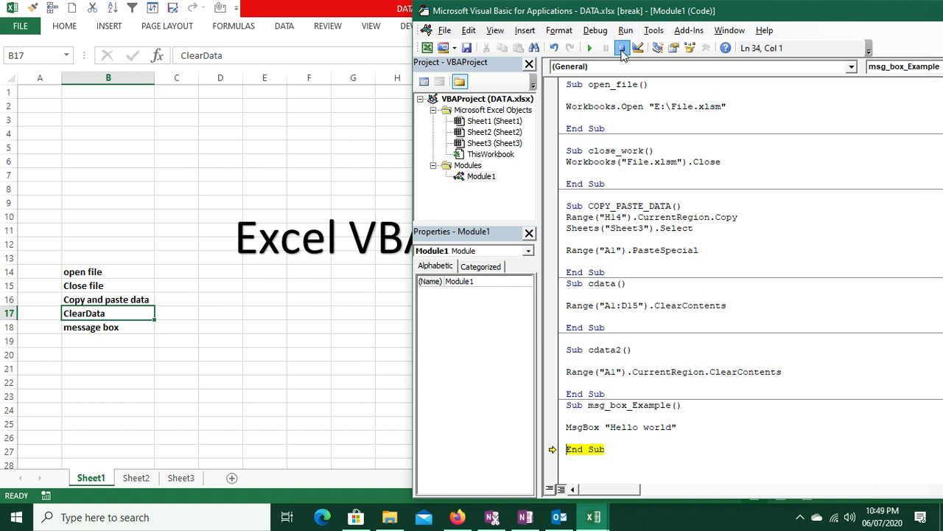
click(621, 47)
Change the line to MsgBox Now and run it, showing 06/07/2020 10:49:09 PM.
click(684, 429)
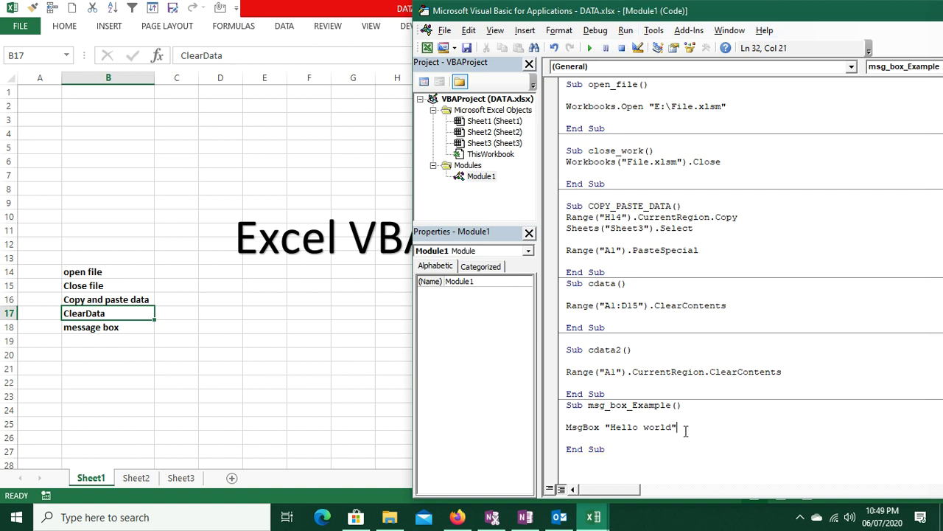
key(BackSpace)
key(BackSpace)
key(BackSpace)
key(BackSpace)
key(BackSpace)
key(BackSpace)
key(BackSpace)
key(BackSpace)
key(BackSpace)
key(BackSpace)
key(BackSpace)
key(BackSpace)
key(BackSpace)
text(n)
text(w)
key(BackSpace)
text(ow)
key(Return)
key(F5)
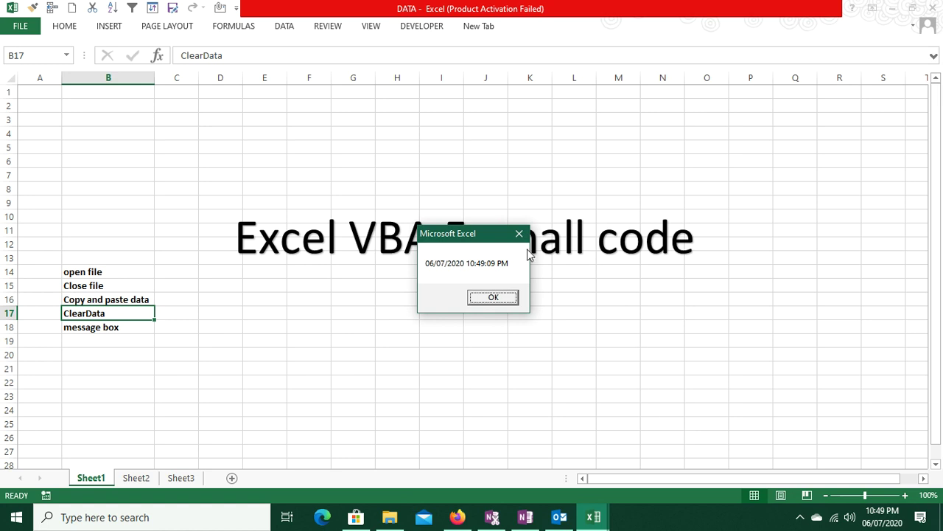
click(492, 297)
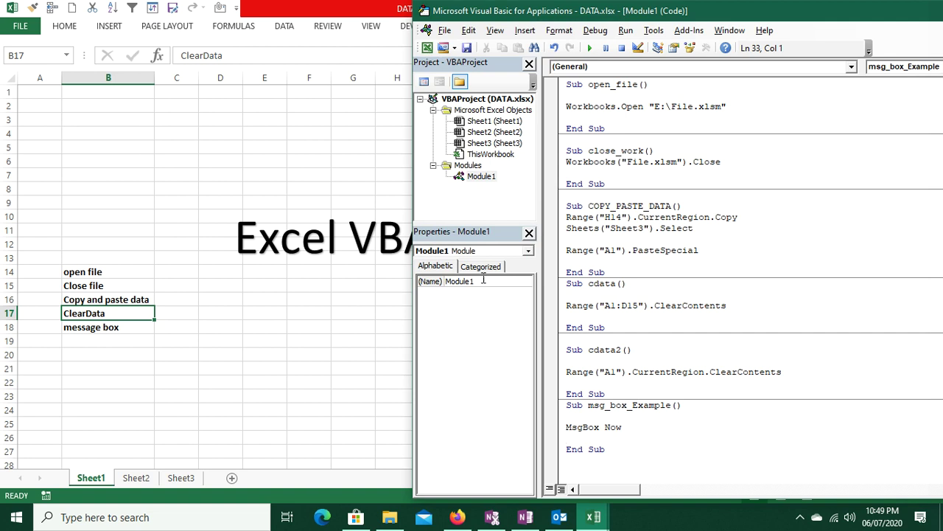
Check cell B16 on the worksheet, then delete the MsgBox Now line.
click(84, 295)
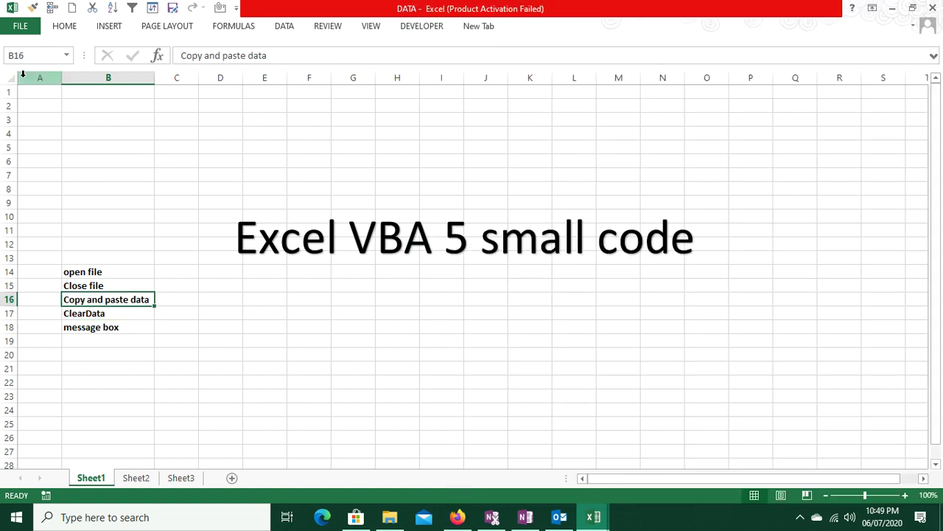
key(alt+F11)
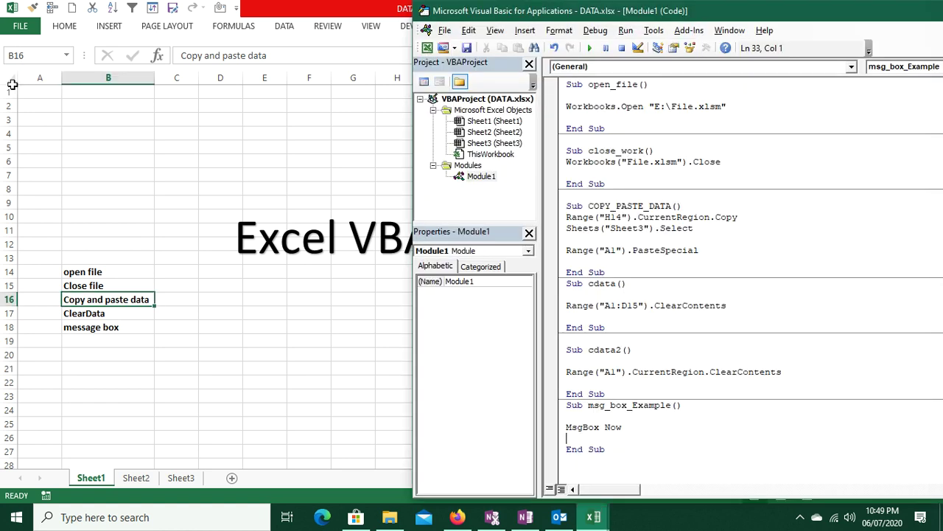
drag(622, 427, 566, 417)
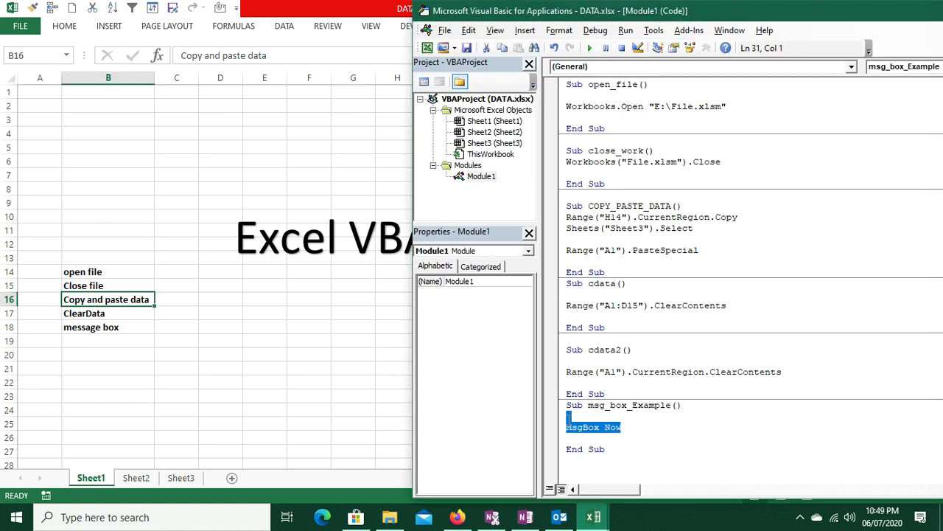
key(Delete)
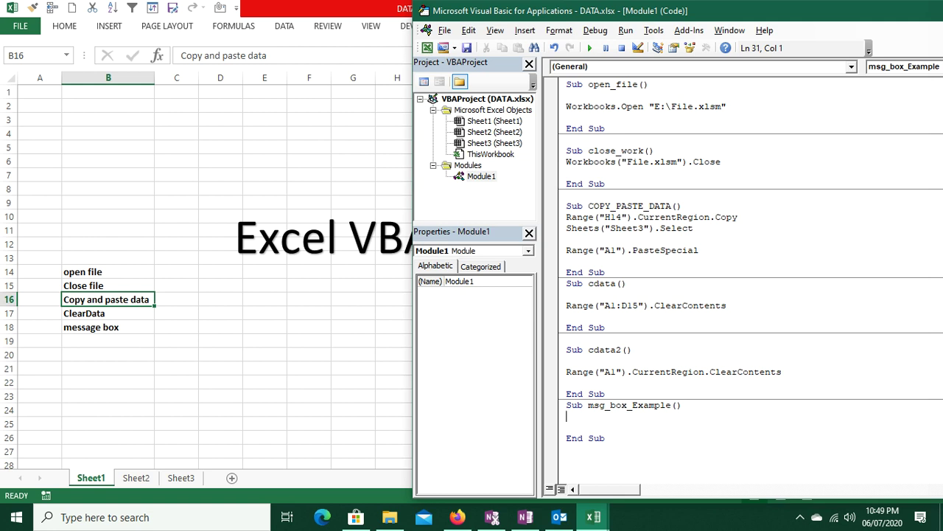
Declare Dim text As String and assign text = Range("B16").
text(di)
text(m r)
key(BackSpace)
text(text )
text(as )
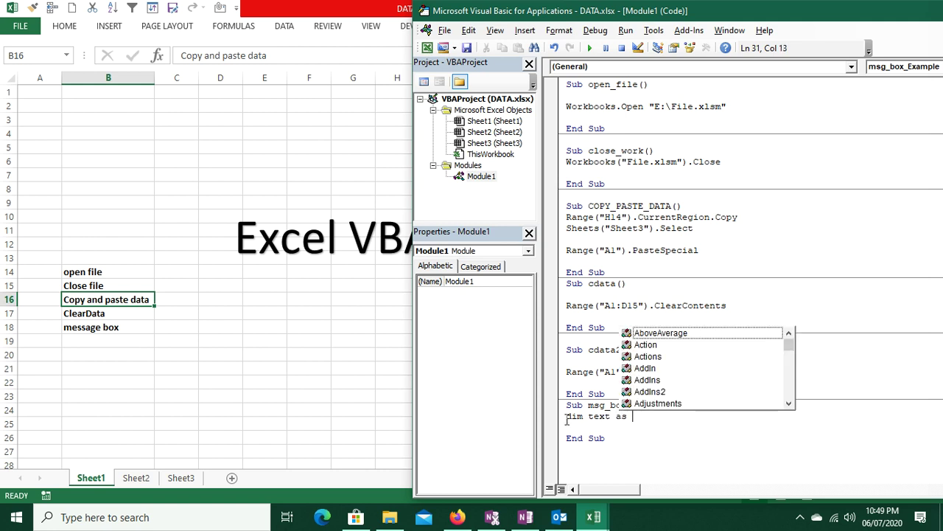
text(Int)
key(Tab)
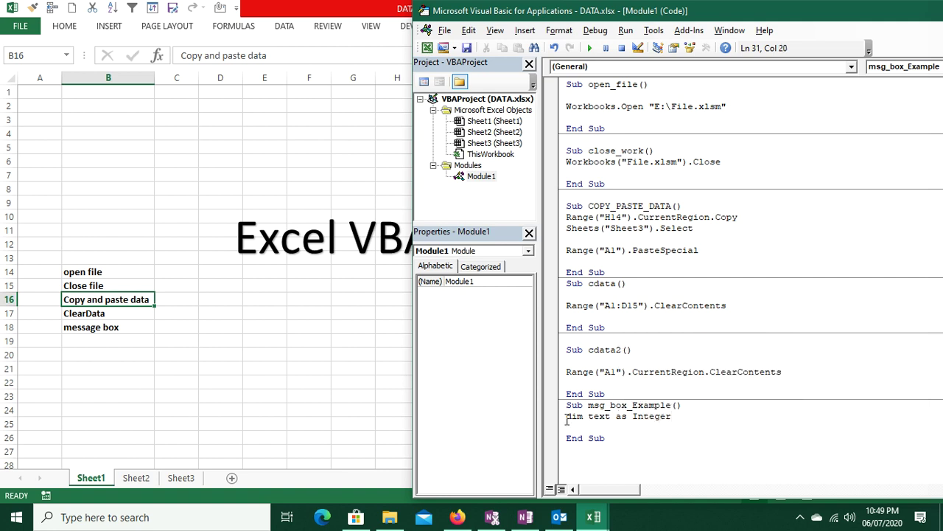
key(BackSpace)
key(BackSpace)
key(BackSpace)
key(BackSpace)
key(BackSpace)
key(BackSpace)
key(BackSpace)
text(s S)
text(tring)
key(Return)
key(Return)
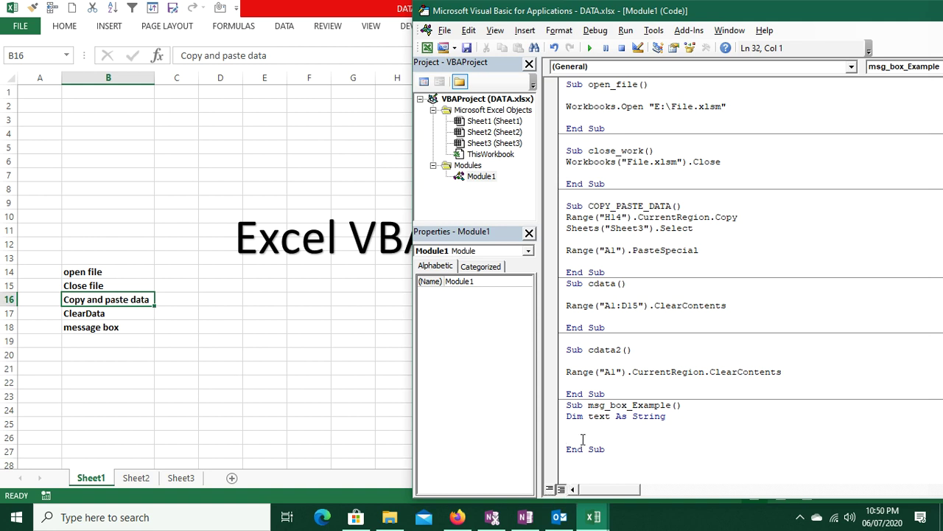
key(Return)
text(text )
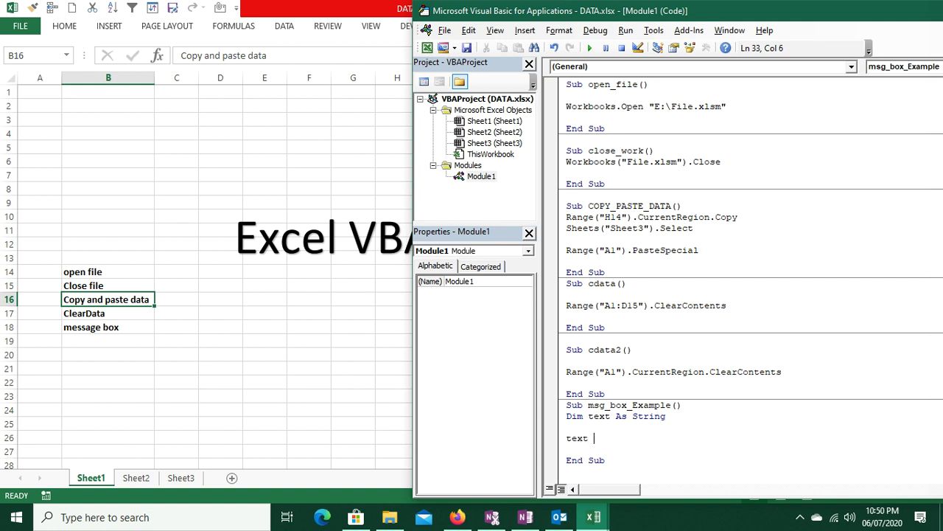
text(= r)
text(ange()
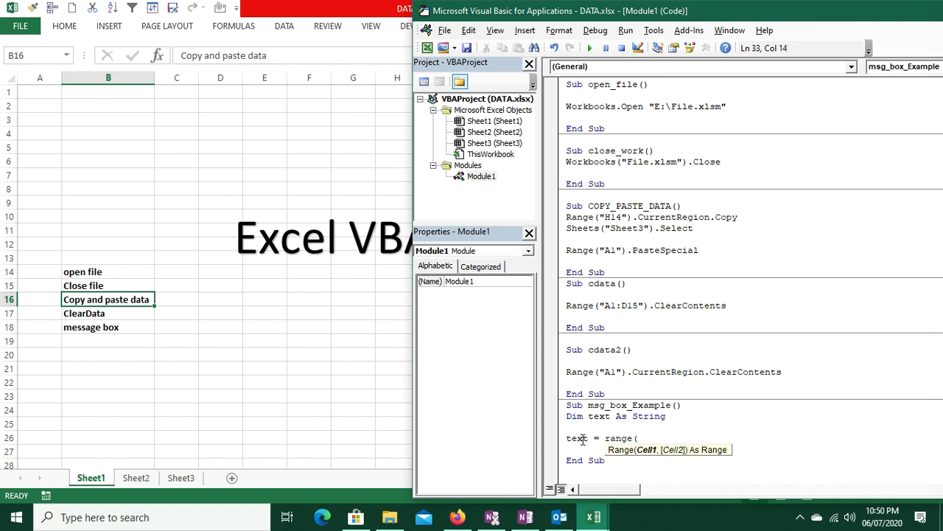
text("B1)
text(6")
text())
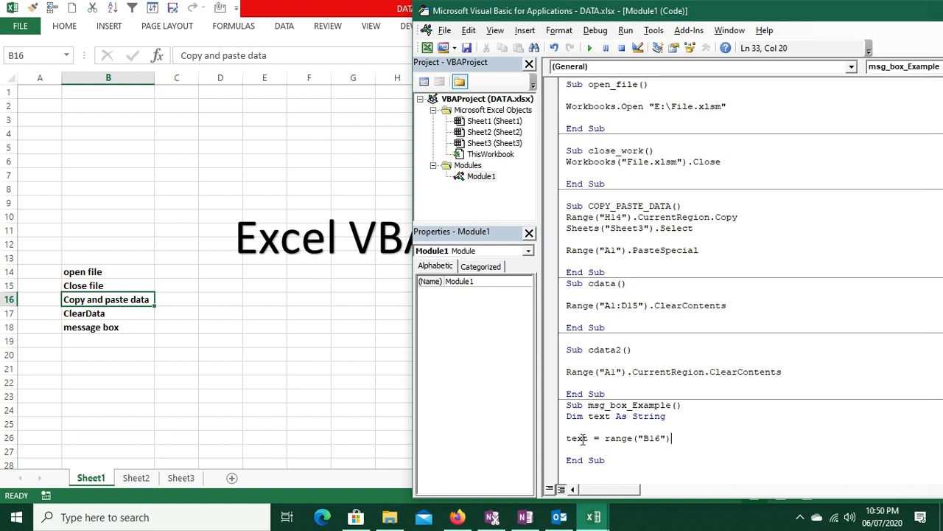
key(Return)
Rename the variable from text to t in both the assignment and Dim lines.
click(590, 439)
key(BackSpace)
key(BackSpace)
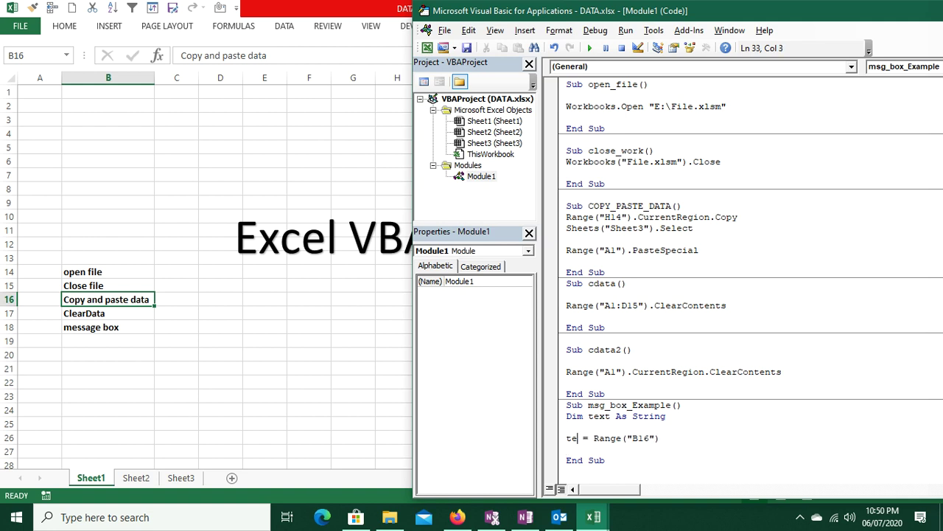
key(BackSpace)
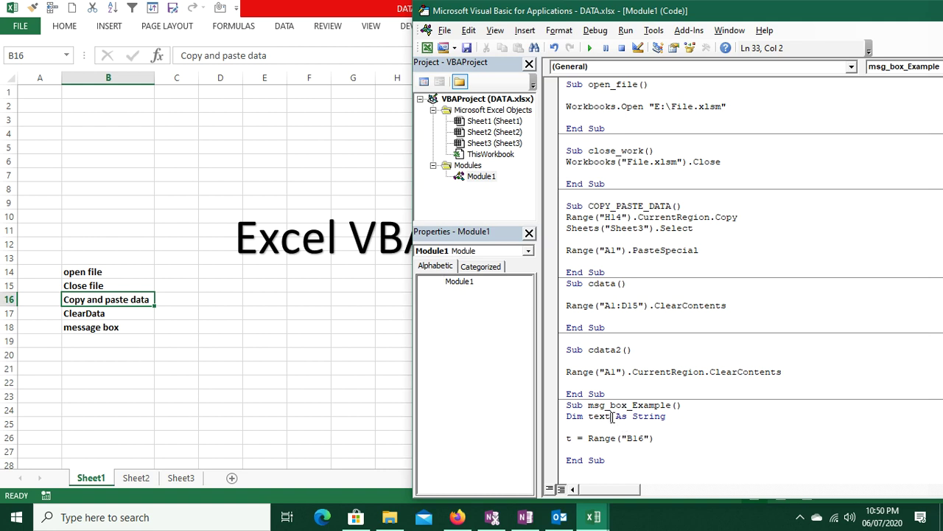
click(611, 416)
key(BackSpace)
key(BackSpace)
key(BackSpace)
key(Down)
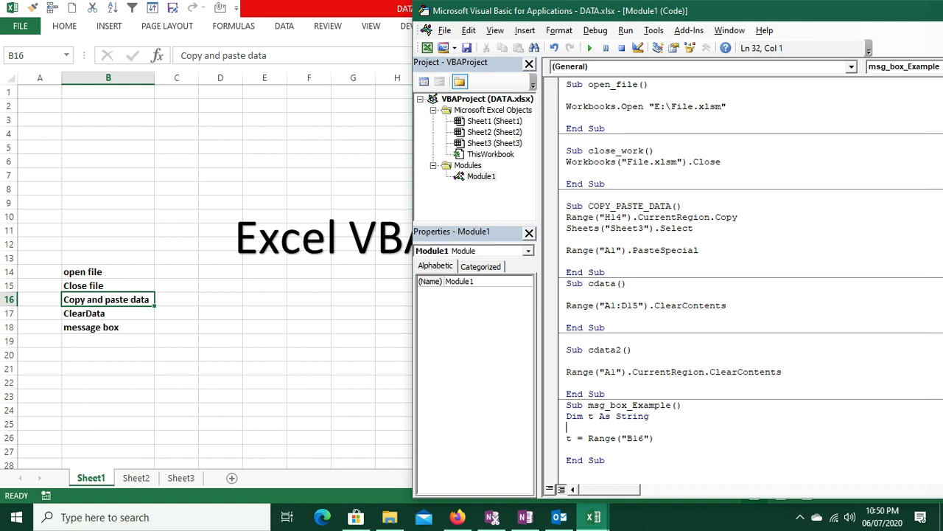
key(Down)
Add a MsgBox t line before End Sub.
click(656, 437)
key(Return)
text(m)
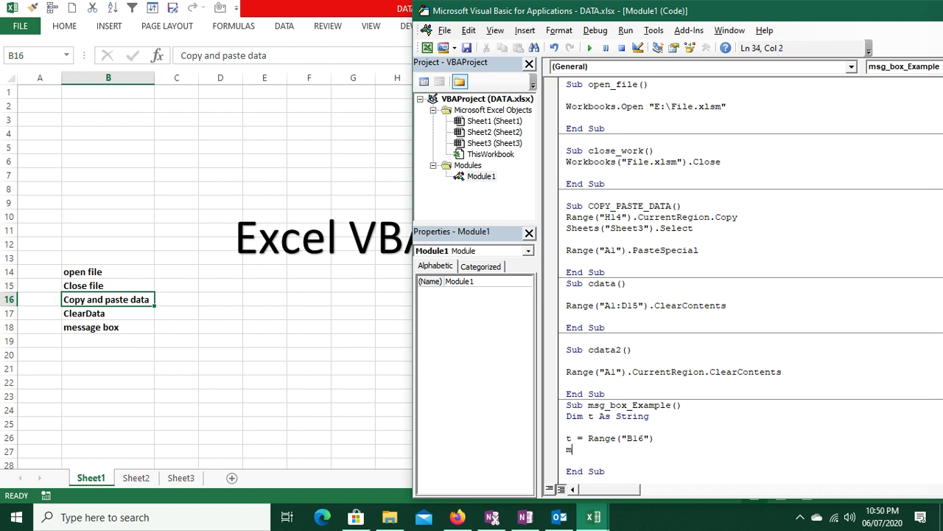
text(s)
text(gbox t)
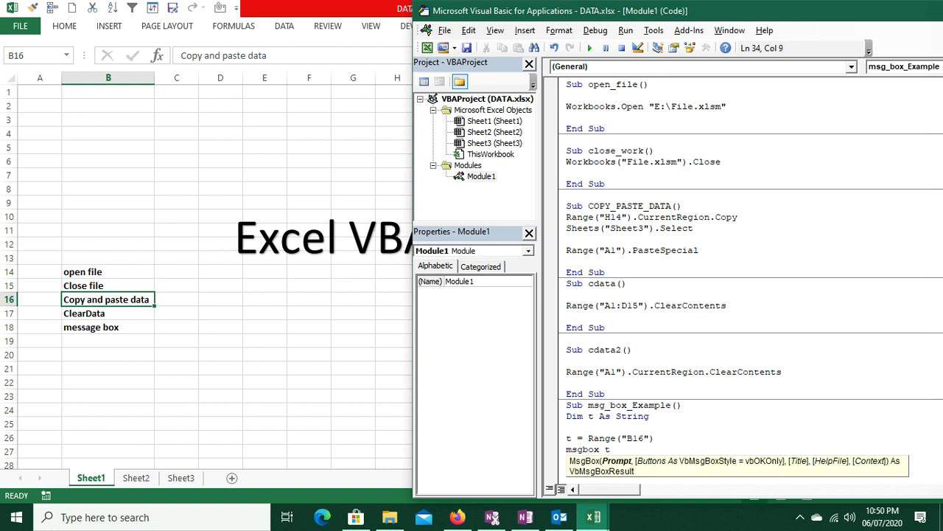
key(Return)
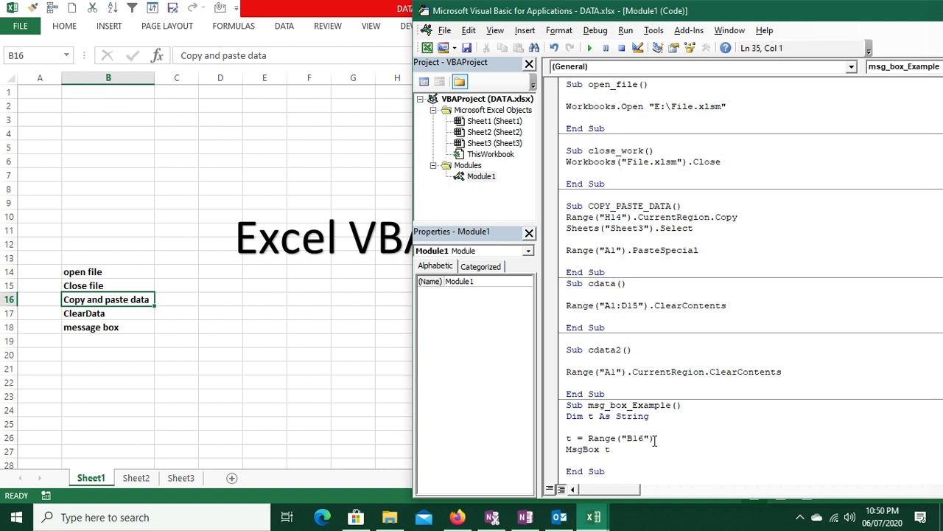
Step through msg_box_Example and dismiss the "Copy and paste data" message from B16.
key(F8)
key(F8)
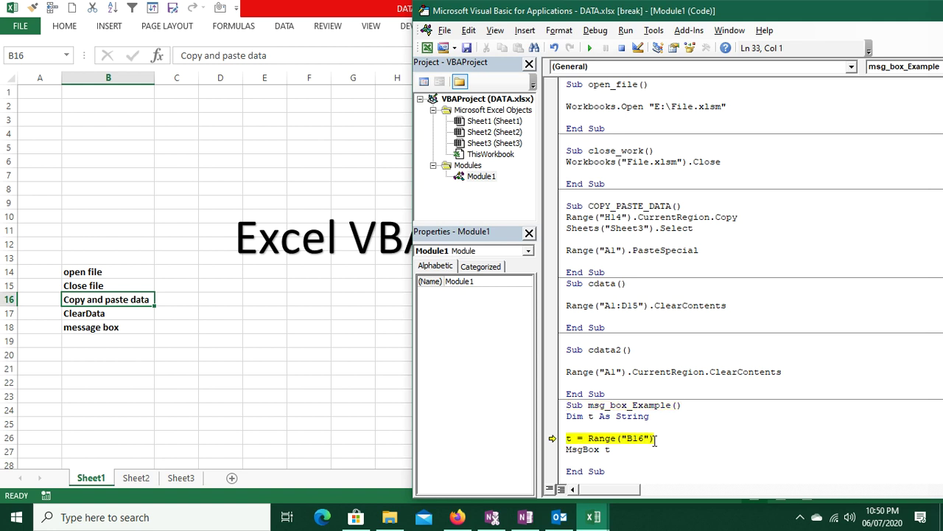
key(F8)
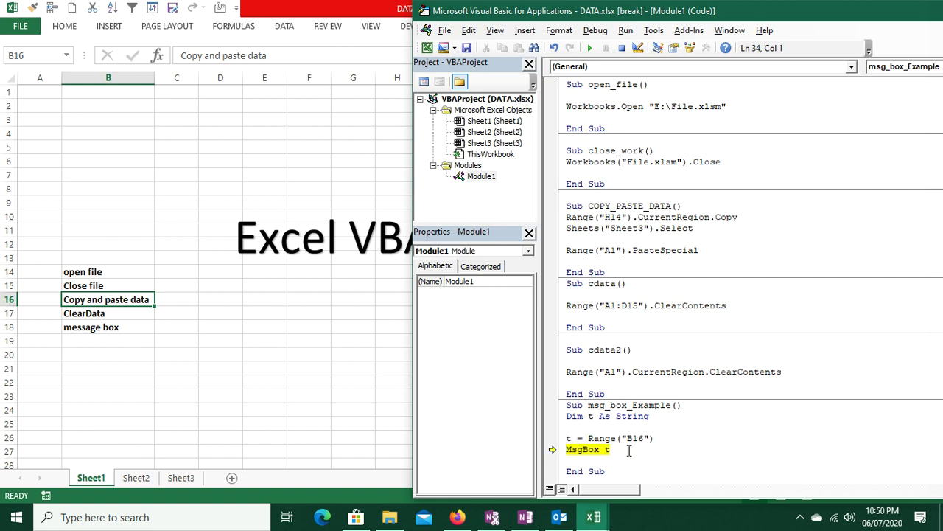
key(F8)
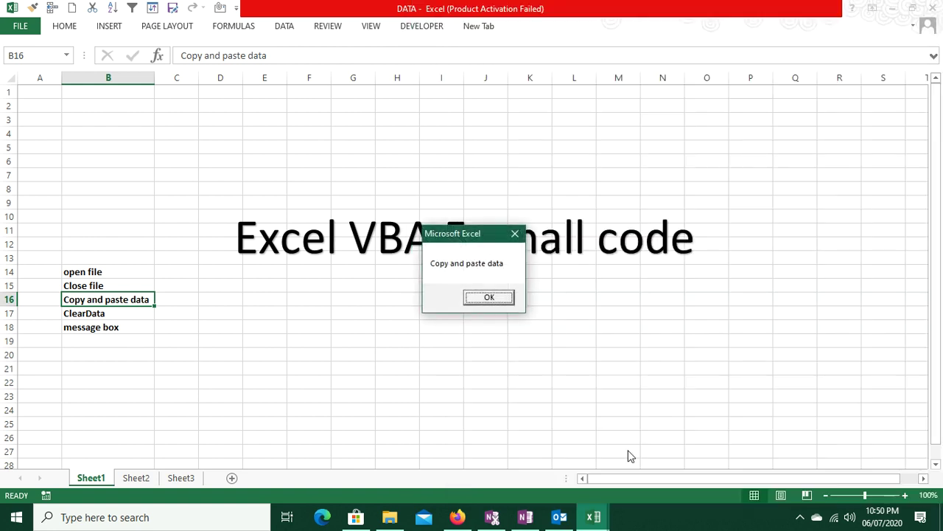
click(504, 298)
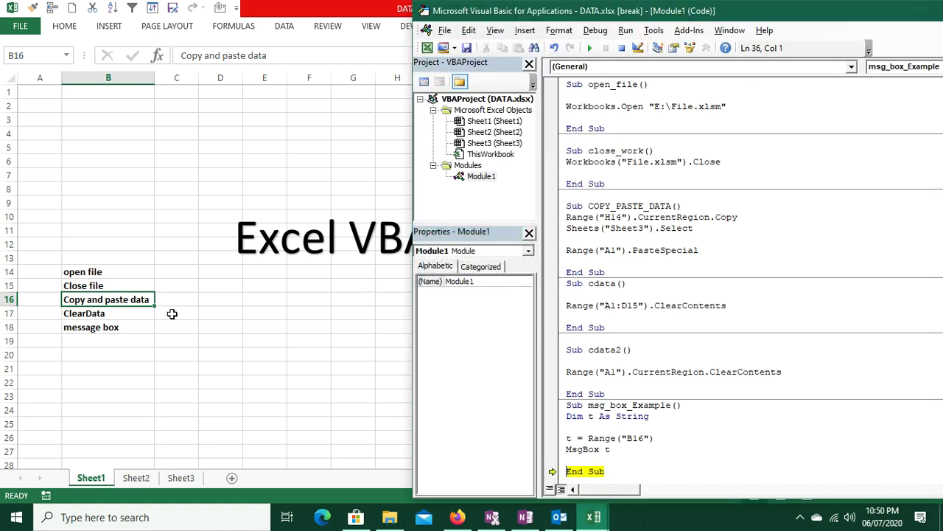
Point the Range line at B17 and step through again, showing ClearData.
click(116, 313)
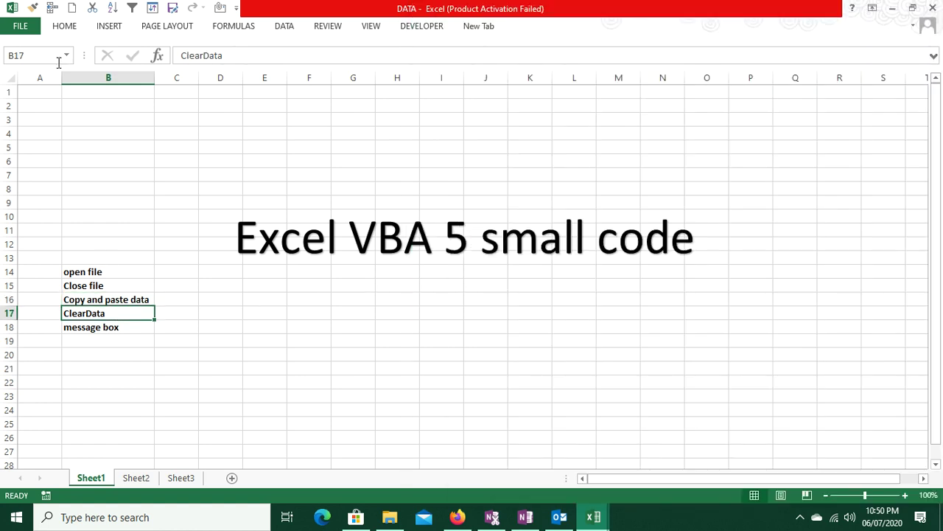
key(alt+F11)
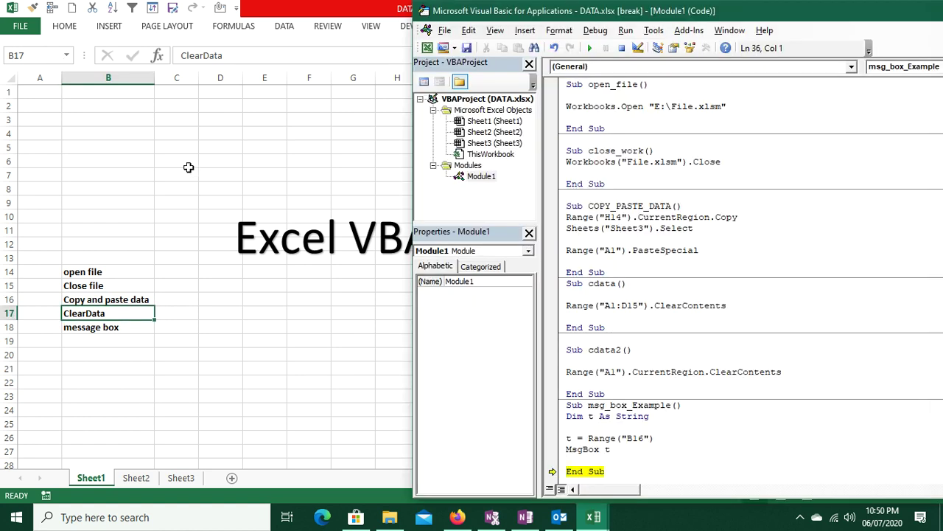
click(645, 438)
key(BackSpace)
text(7)
key(F8)
key(F8)
key(F8)
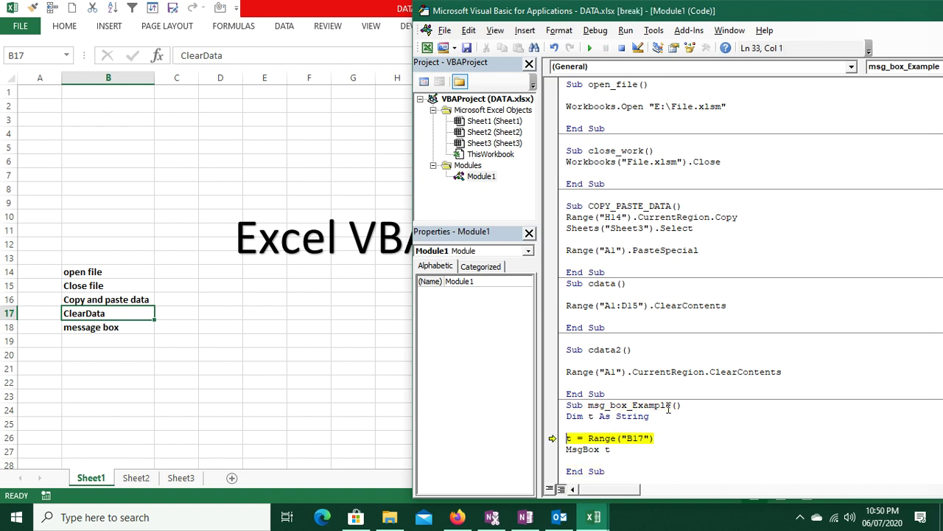
key(F8)
key(F8)
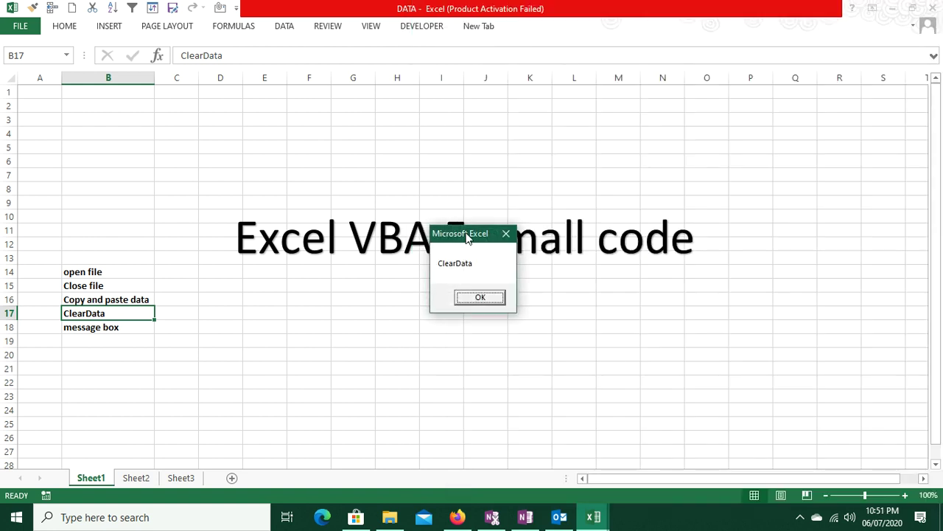
click(480, 297)
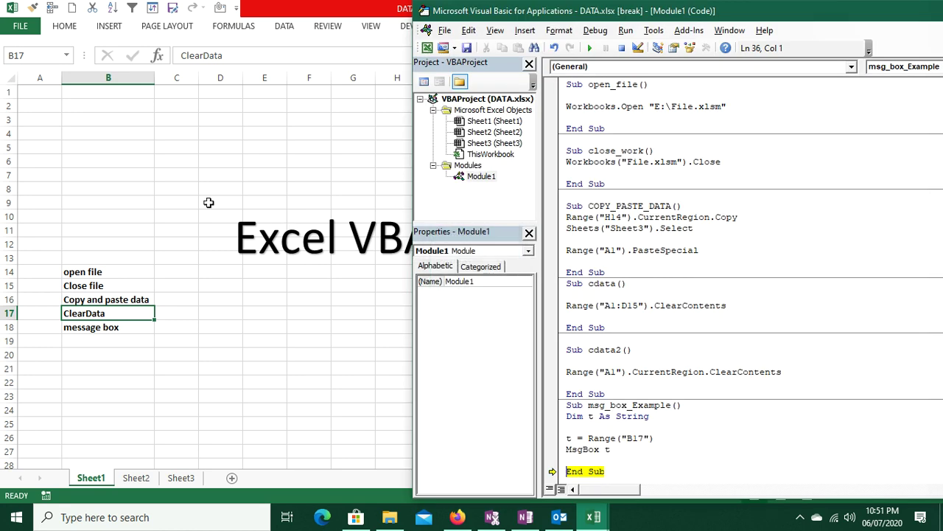
Fill cell B5 with a long string of a's, leaving f in A5, then return to the VBA editor.
click(137, 148)
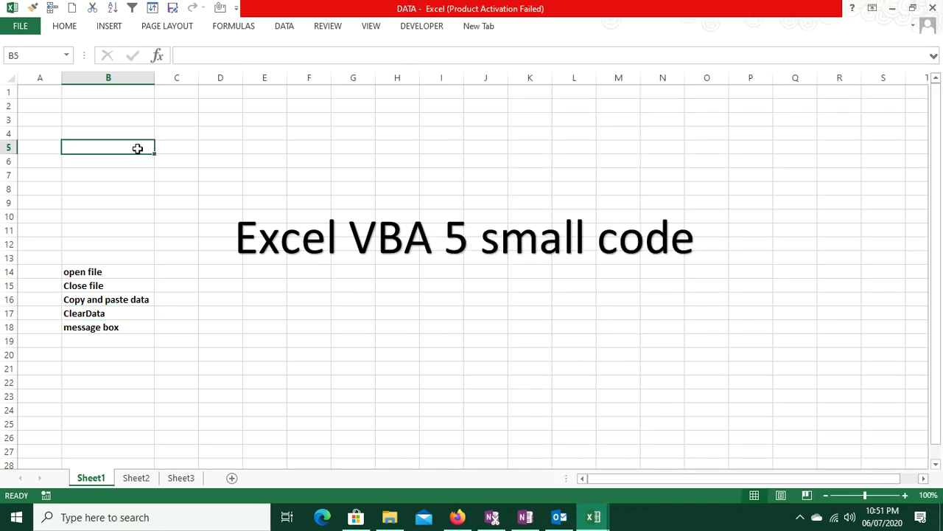
text(asdf)
key(Left)
text(f)
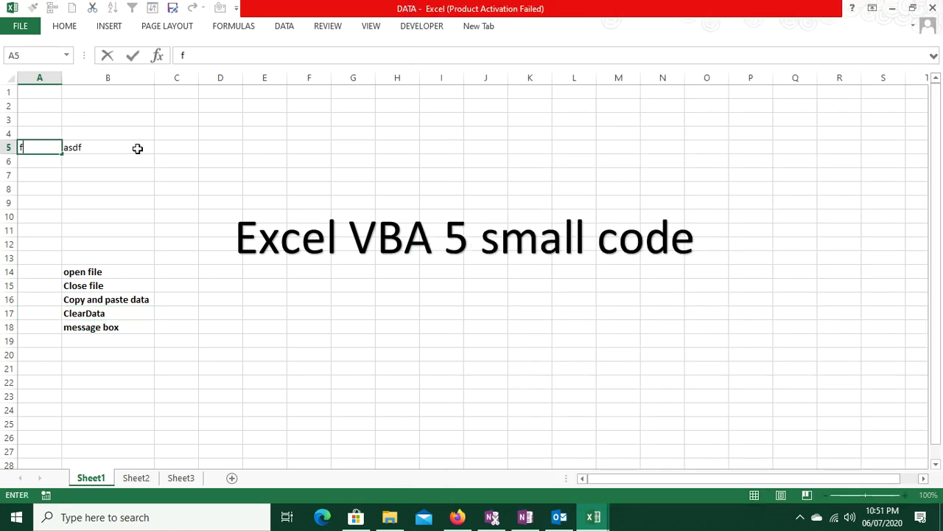
key(Tab)
text(aaaaaaaaaaa)
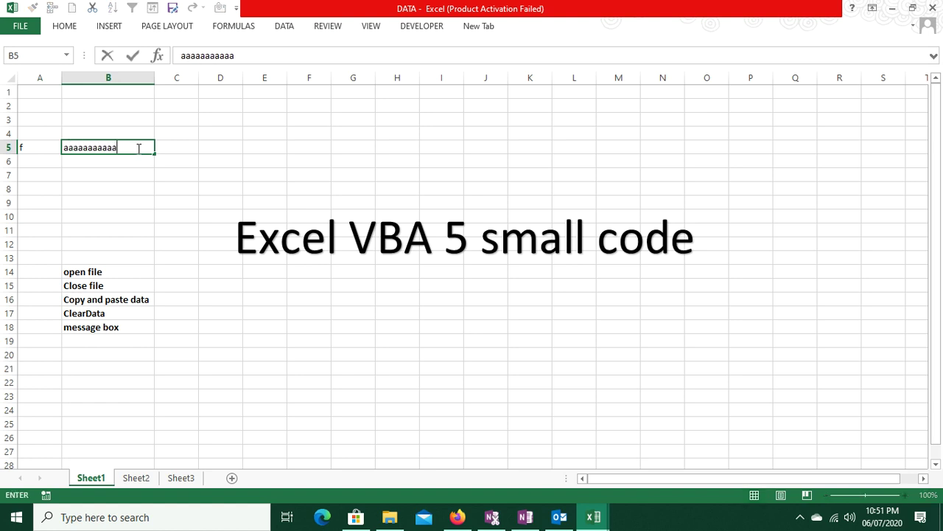
text(aaaaaaaaaaaaaaaaaaaaaaaaaaaaaaaaaaaaaaaaaaaaaaaaa)
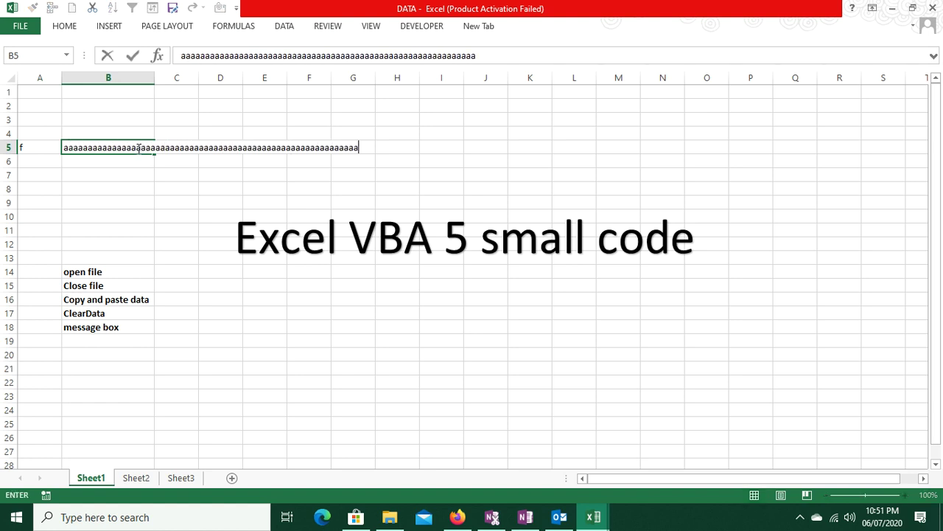
click(130, 161)
drag(146, 147, 140, 164)
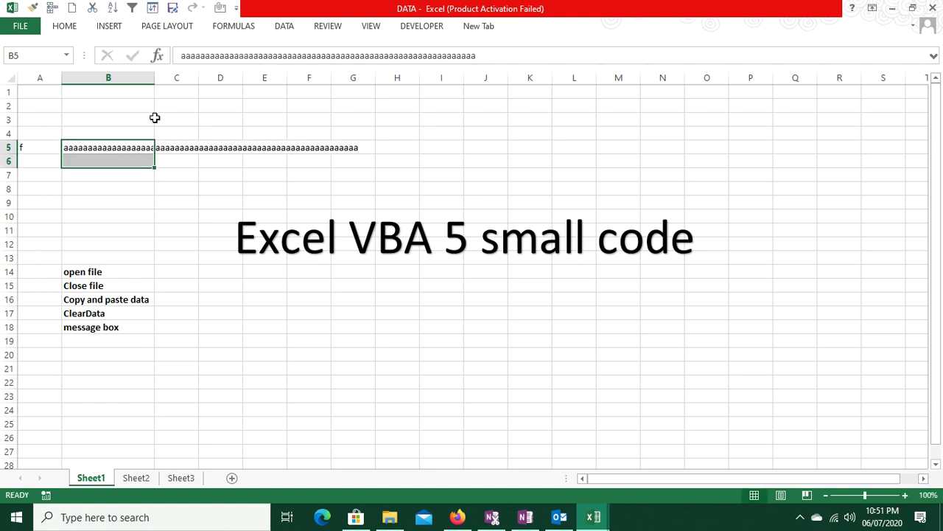
click(129, 145)
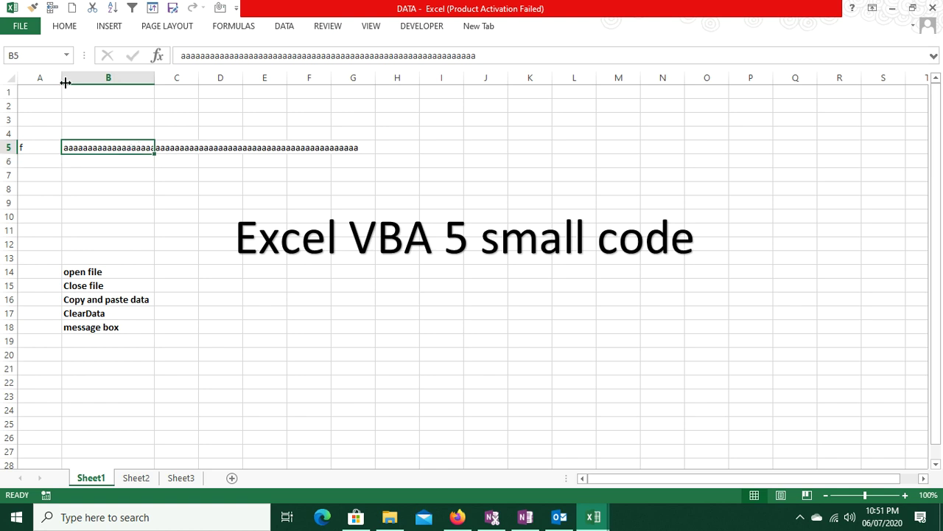
key(alt+F11)
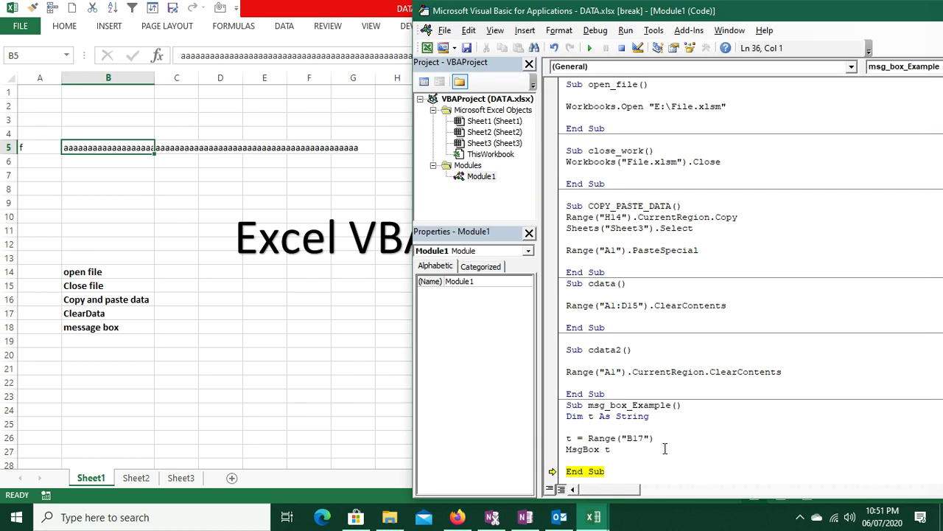
Change the Range reference to B15 and run it, dismissing the "Close file" message.
click(642, 438)
key(BackSpace)
text(5)
key(Down)
key(F5)
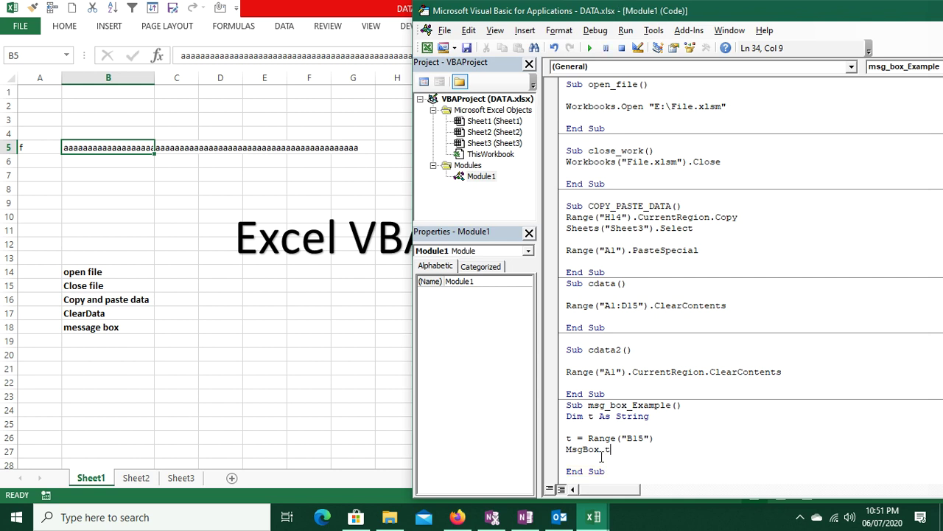
key(F5)
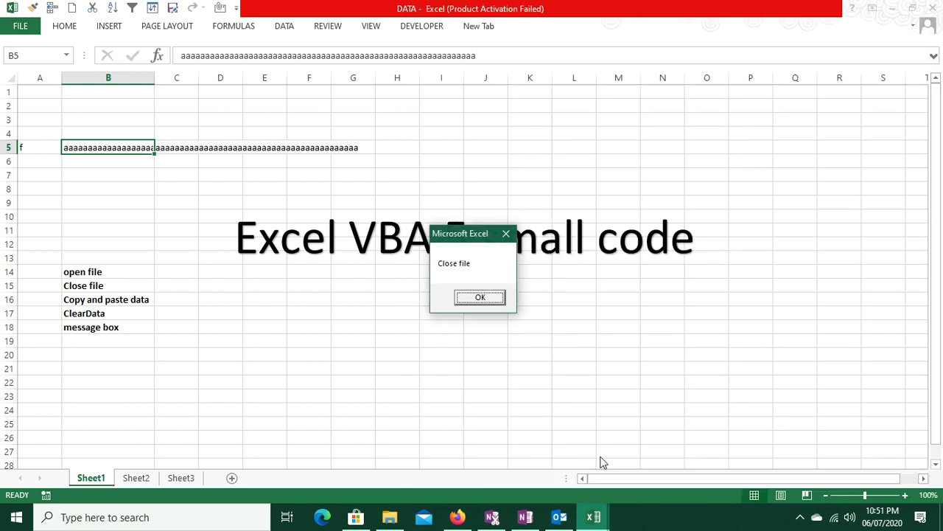
key(Return)
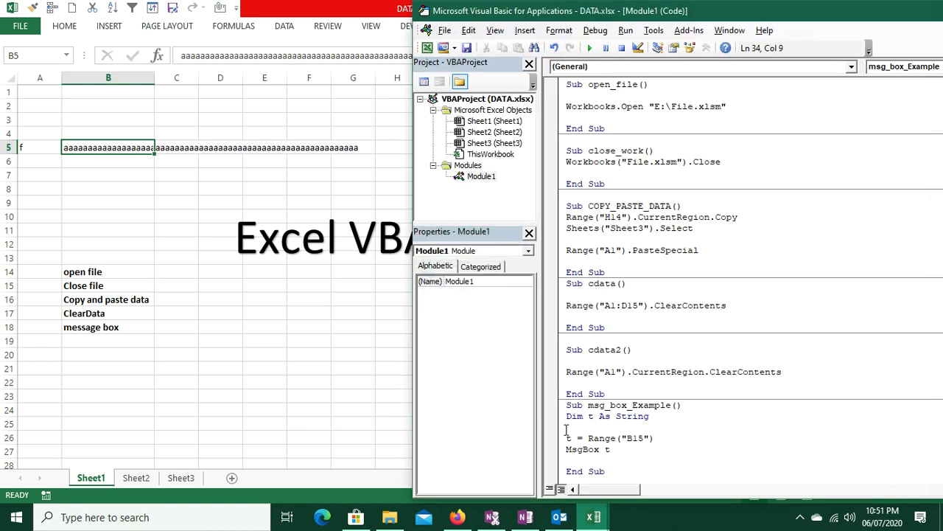
Change the reference to B5, step through to show its long text, then reset.
click(639, 438)
key(BackSpace)
key(Down)
key(F8)
key(F8)
key(F8)
key(F8)
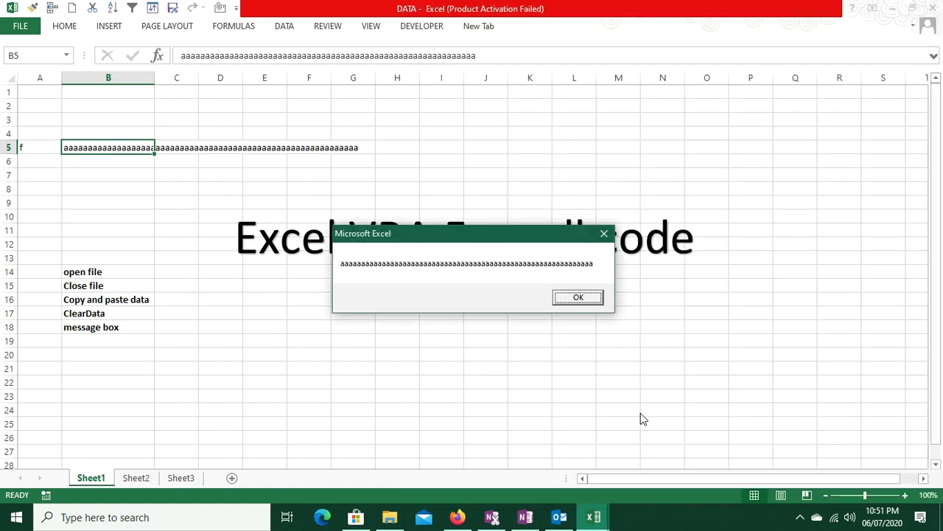
click(562, 301)
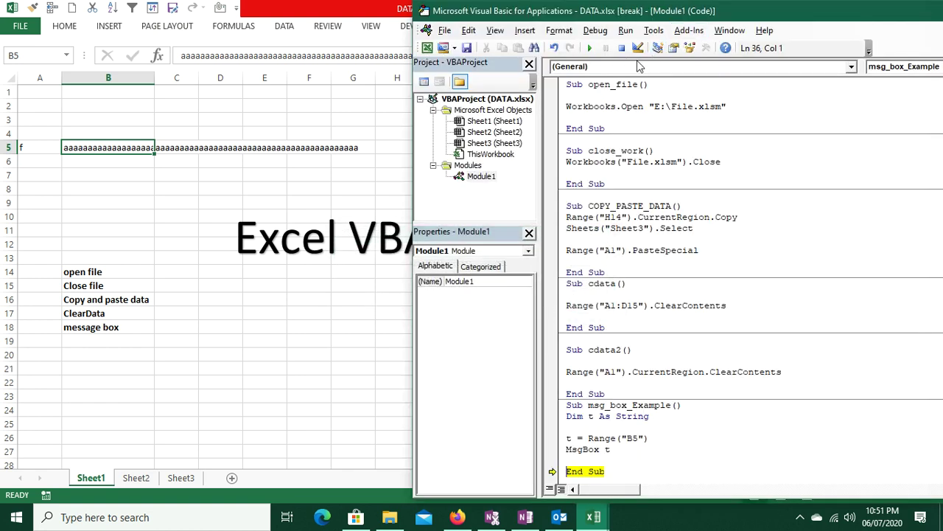
click(622, 48)
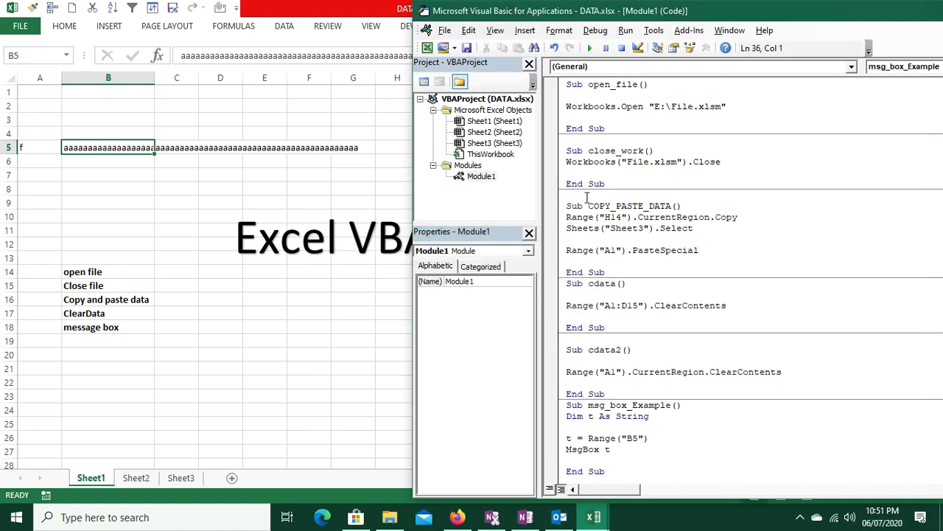